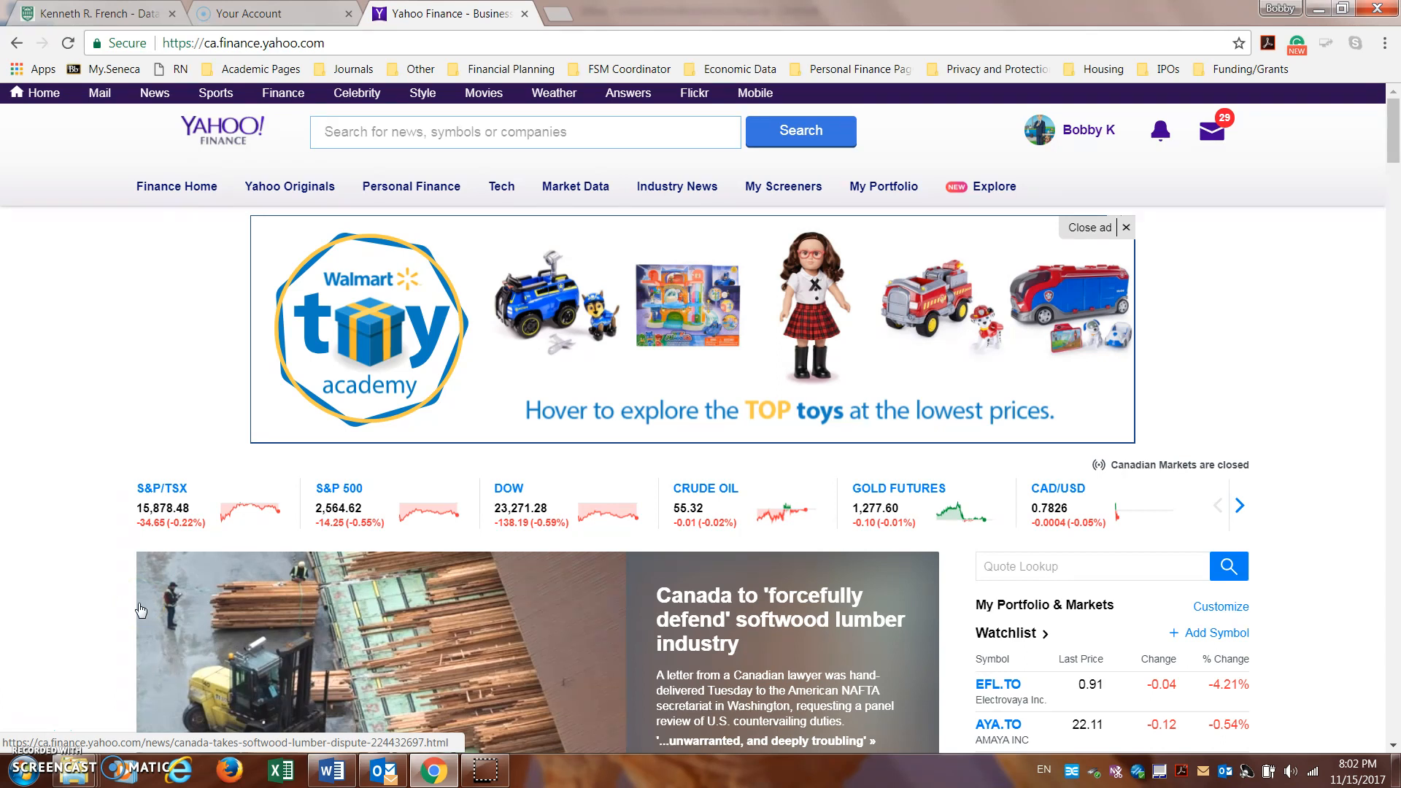
Look up the S&P/TSX Composite index (^GSPTSE) and open its historical data
{"action": "type", "text": "^"}
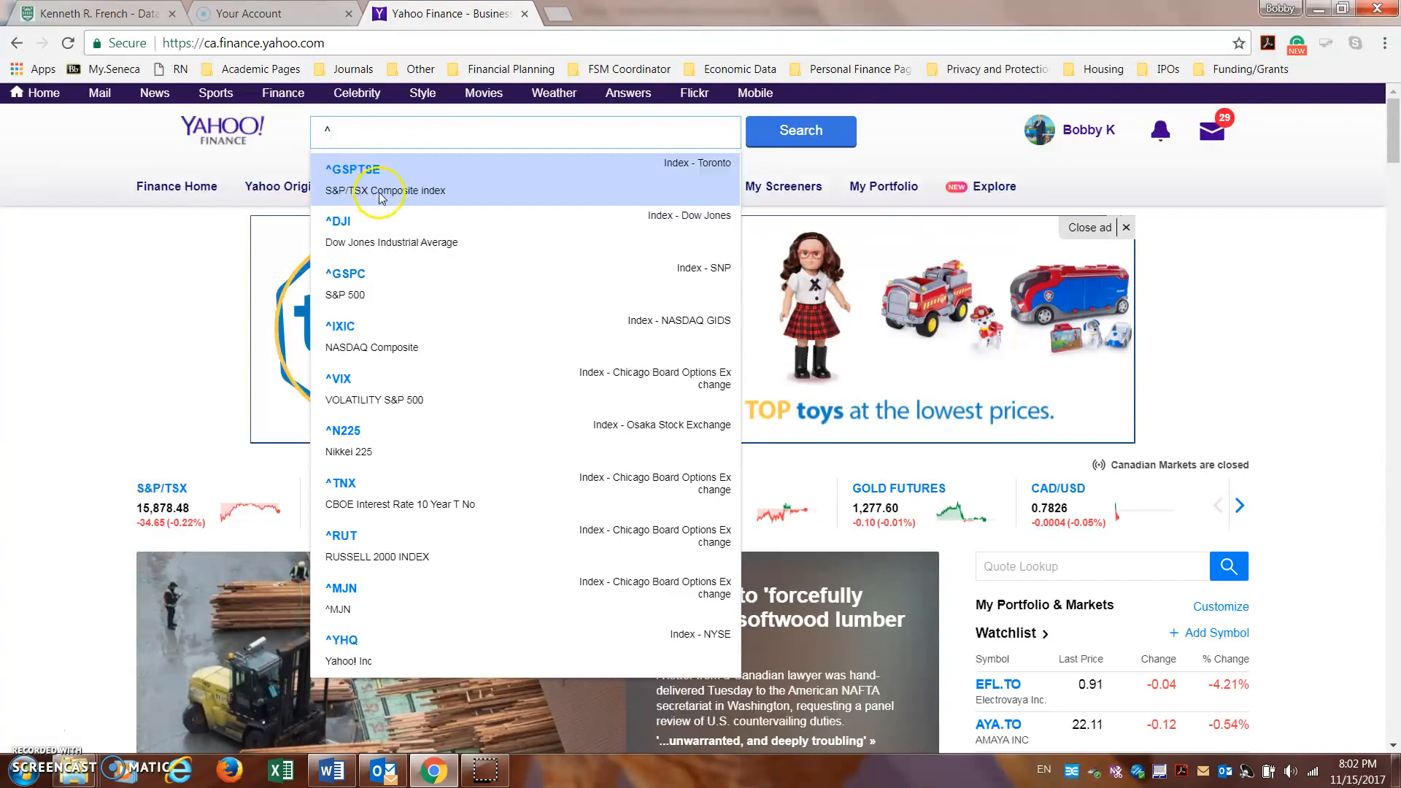
{"action": "left_click", "coordinate": [384, 193]}
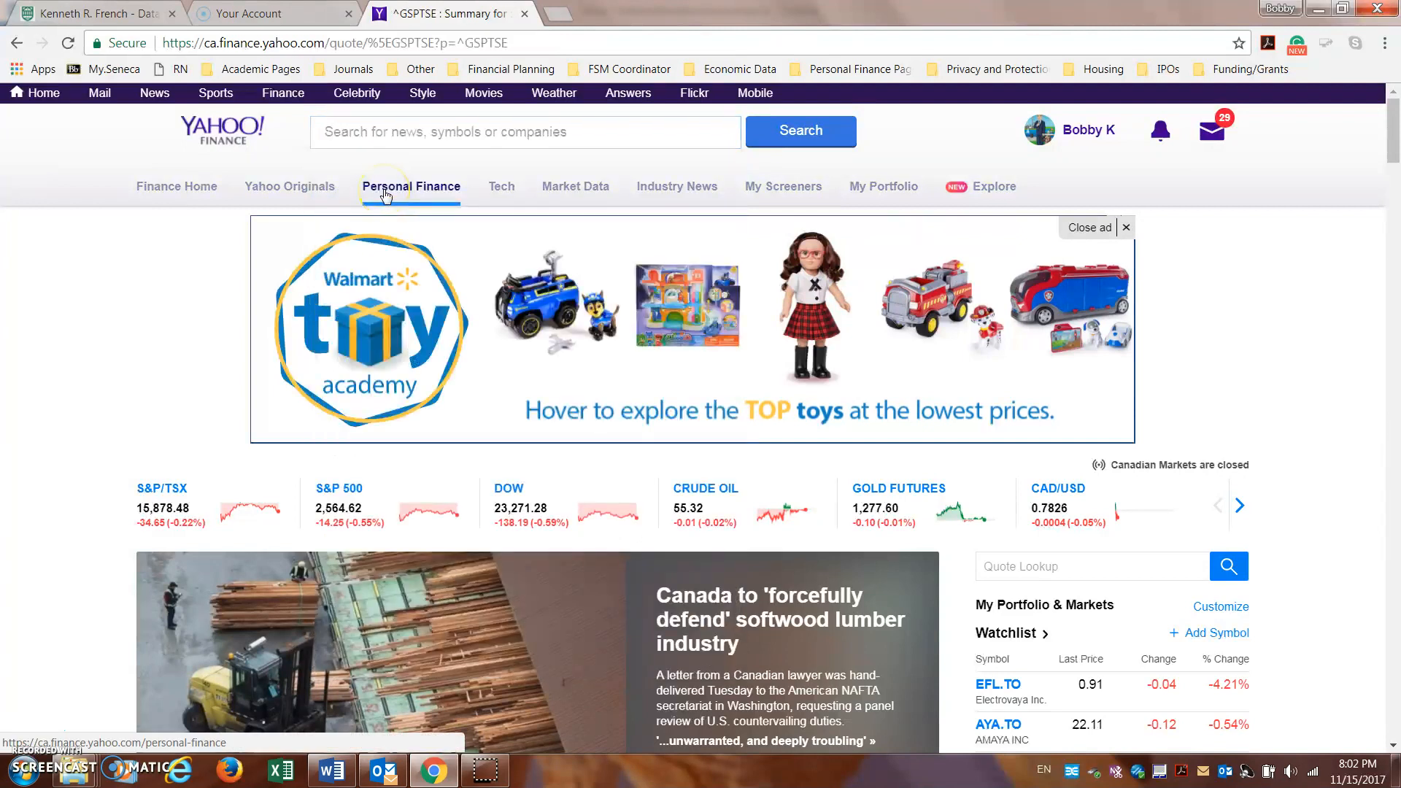
{"action": "left_click_drag", "start_coordinate": [1393, 280], "coordinate": [1397, 305]}
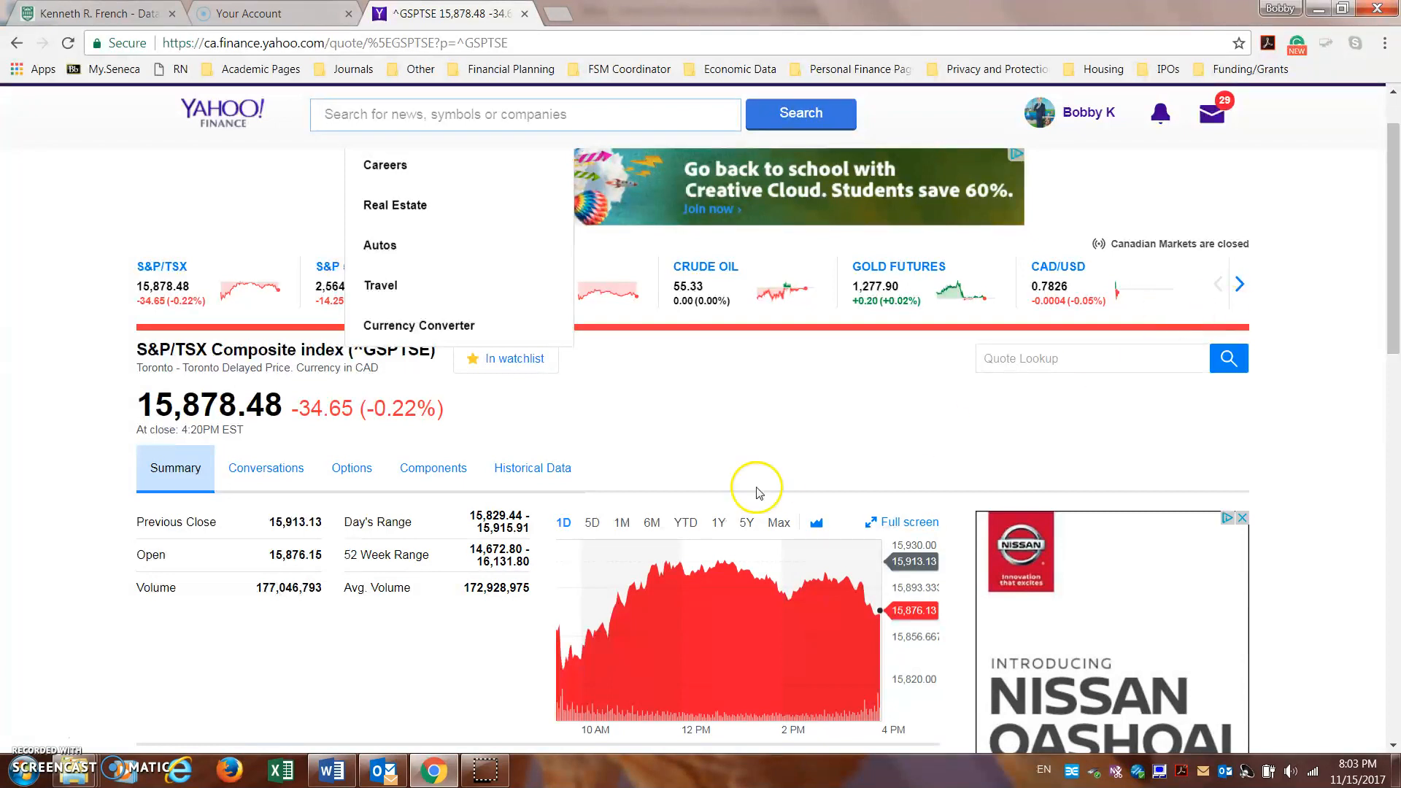
{"action": "left_click", "coordinate": [564, 475]}
{"action": "left_click", "coordinate": [559, 475]}
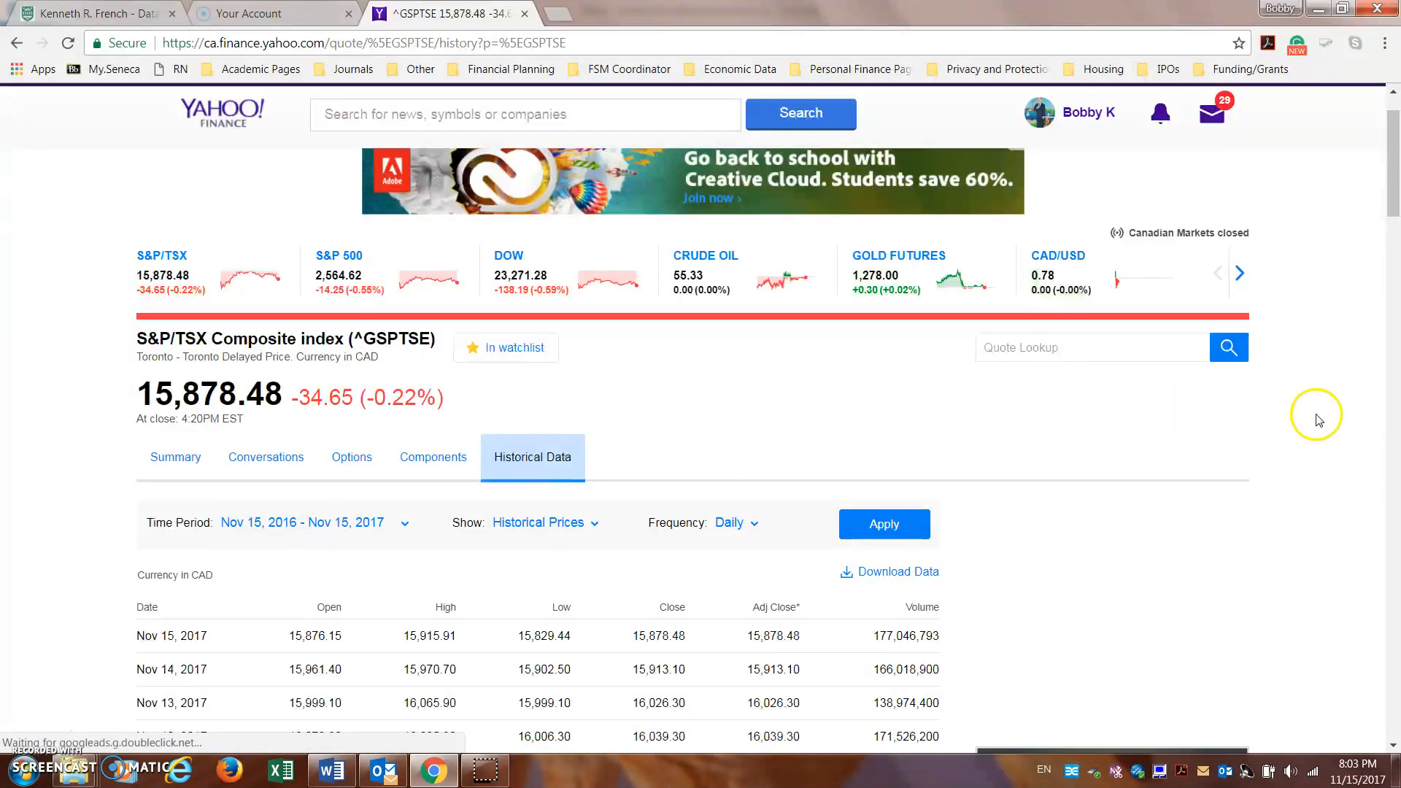
{"action": "scroll", "coordinate": [1395, 226], "scroll_direction": "down", "scroll_amount": 1}
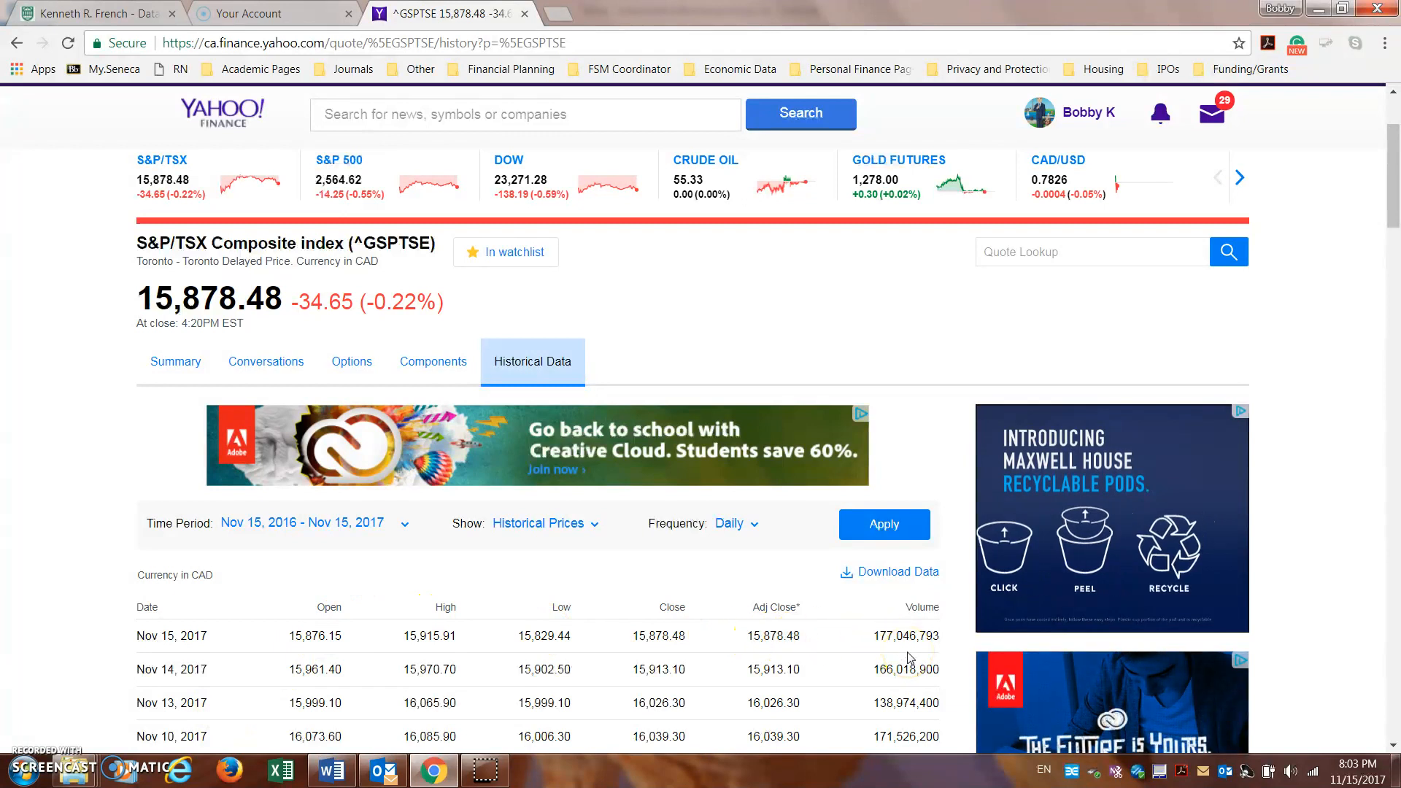
Set the start date of the historical data's time period to 01/01/2010, keeping 11/15/2017 as the end date
{"action": "left_click", "coordinate": [402, 523]}
{"action": "left_click", "coordinate": [284, 658]}
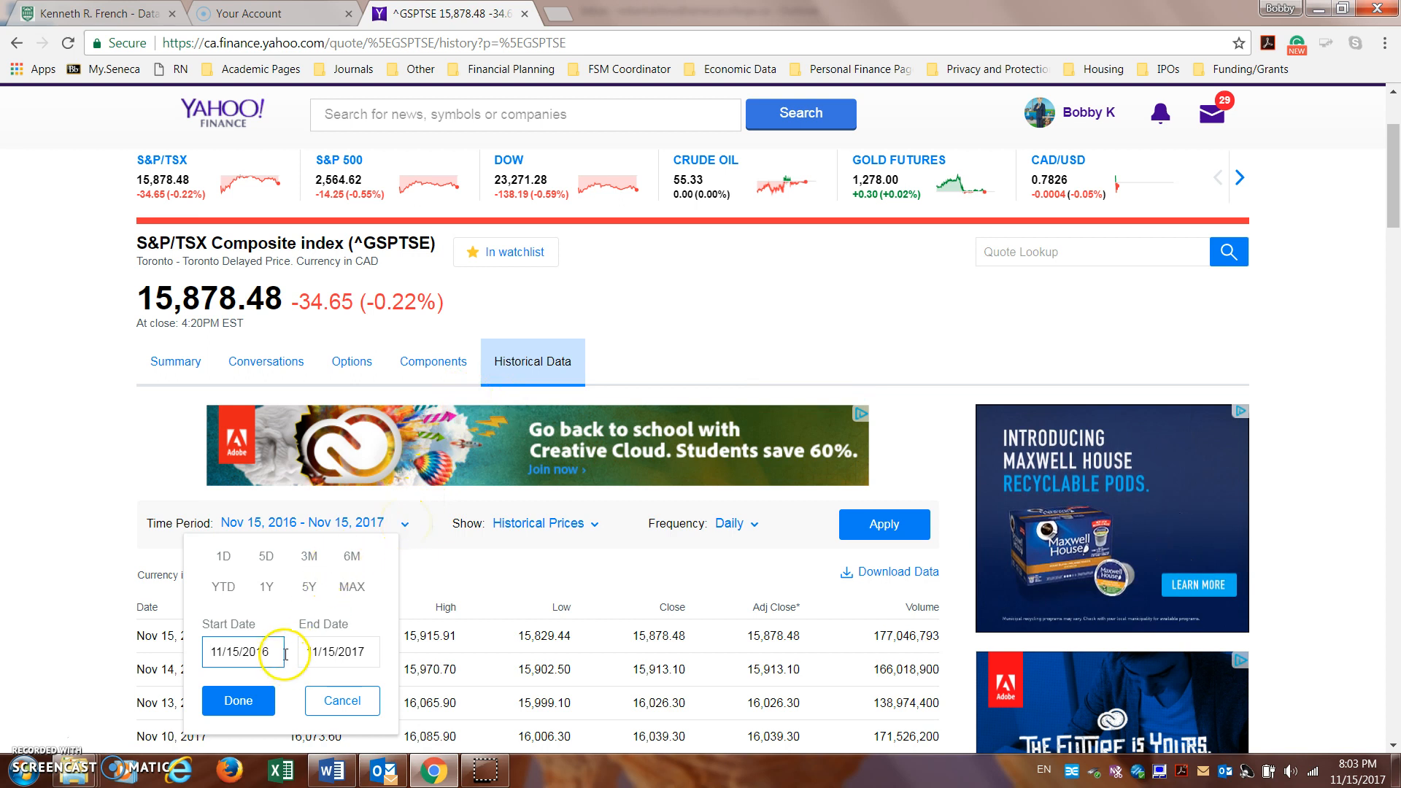
{"action": "key", "text": "BackSpace"}
{"action": "key", "text": "BackSpace"}
{"action": "key", "text": "BackSpace"}
{"action": "key", "text": "BackSpace"}
{"action": "key", "text": "BackSpace"}
{"action": "key", "text": "BackSpace"}
{"action": "key", "text": "BackSpace"}
{"action": "key", "text": "BackSpace"}
{"action": "key", "text": "BackSpace"}
{"action": "key", "text": "BackSpace"}
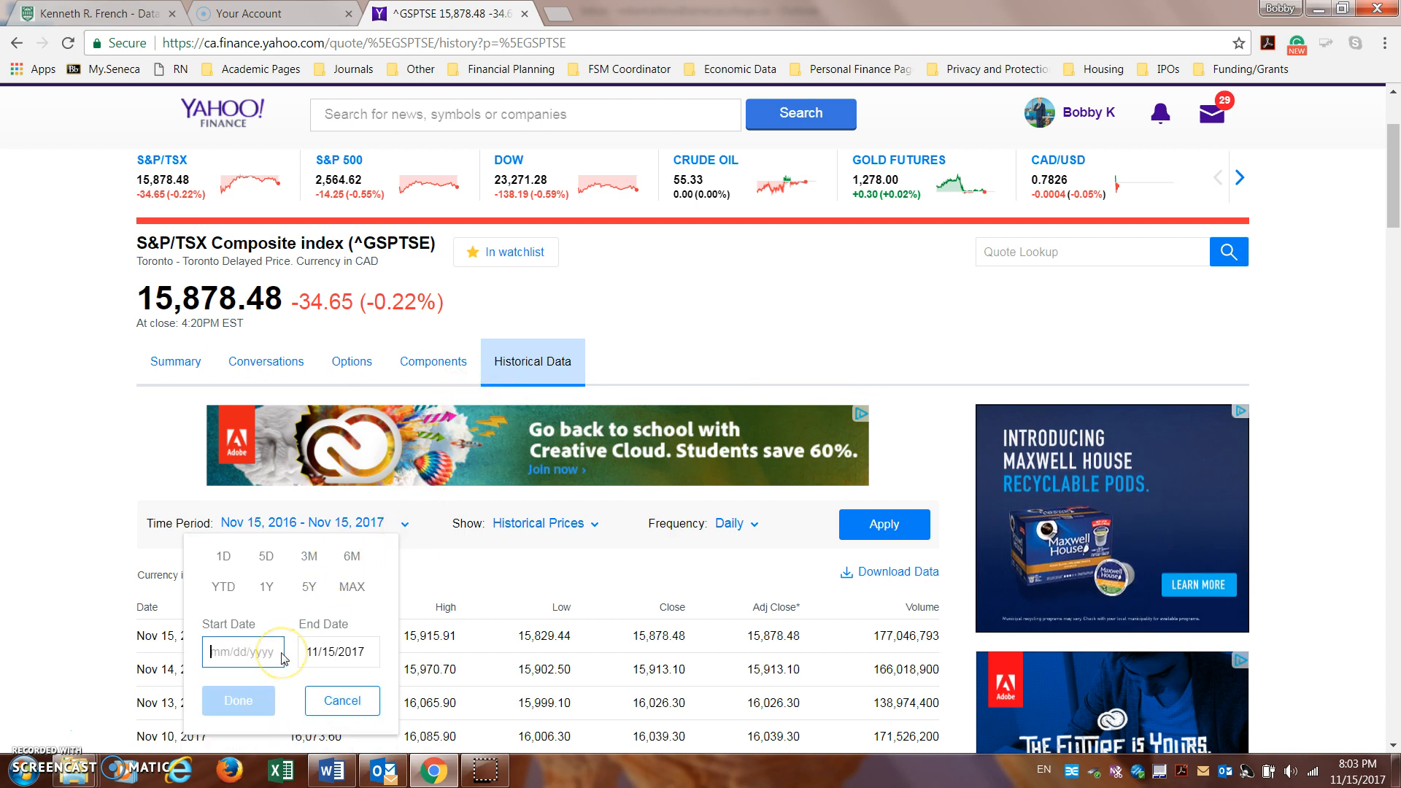
{"action": "type", "text": "01/01/2010"}
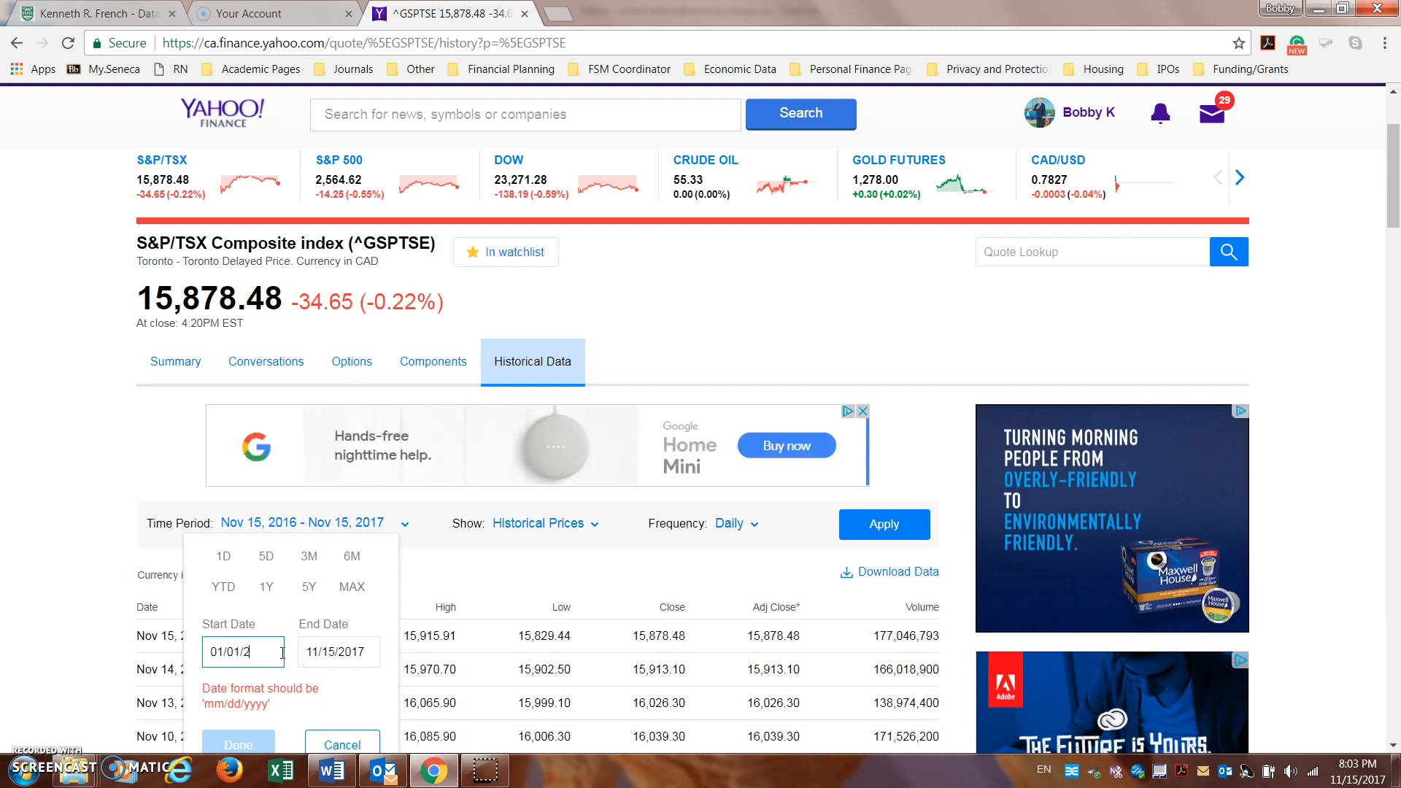
{"action": "key", "text": "Tab"}
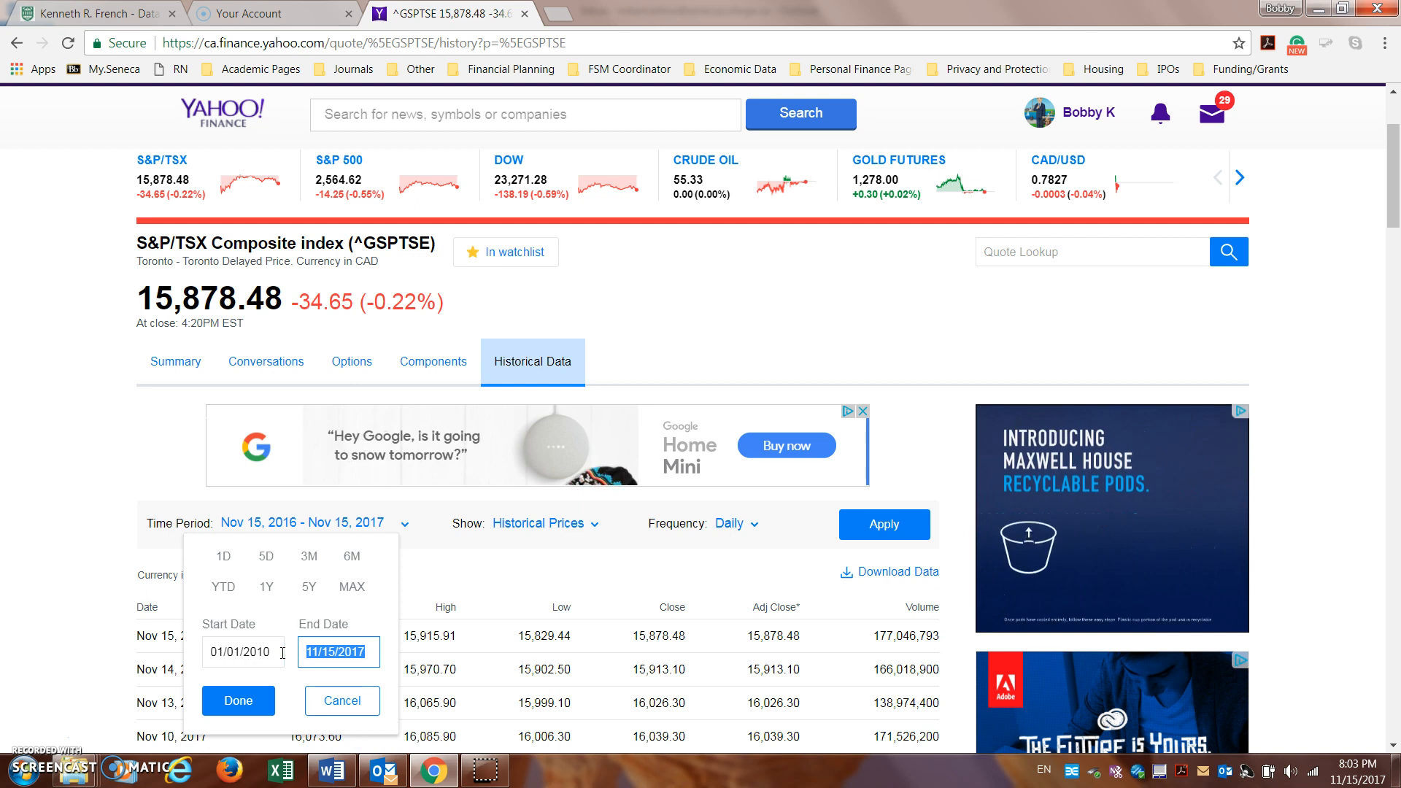
{"action": "left_click", "coordinate": [244, 703]}
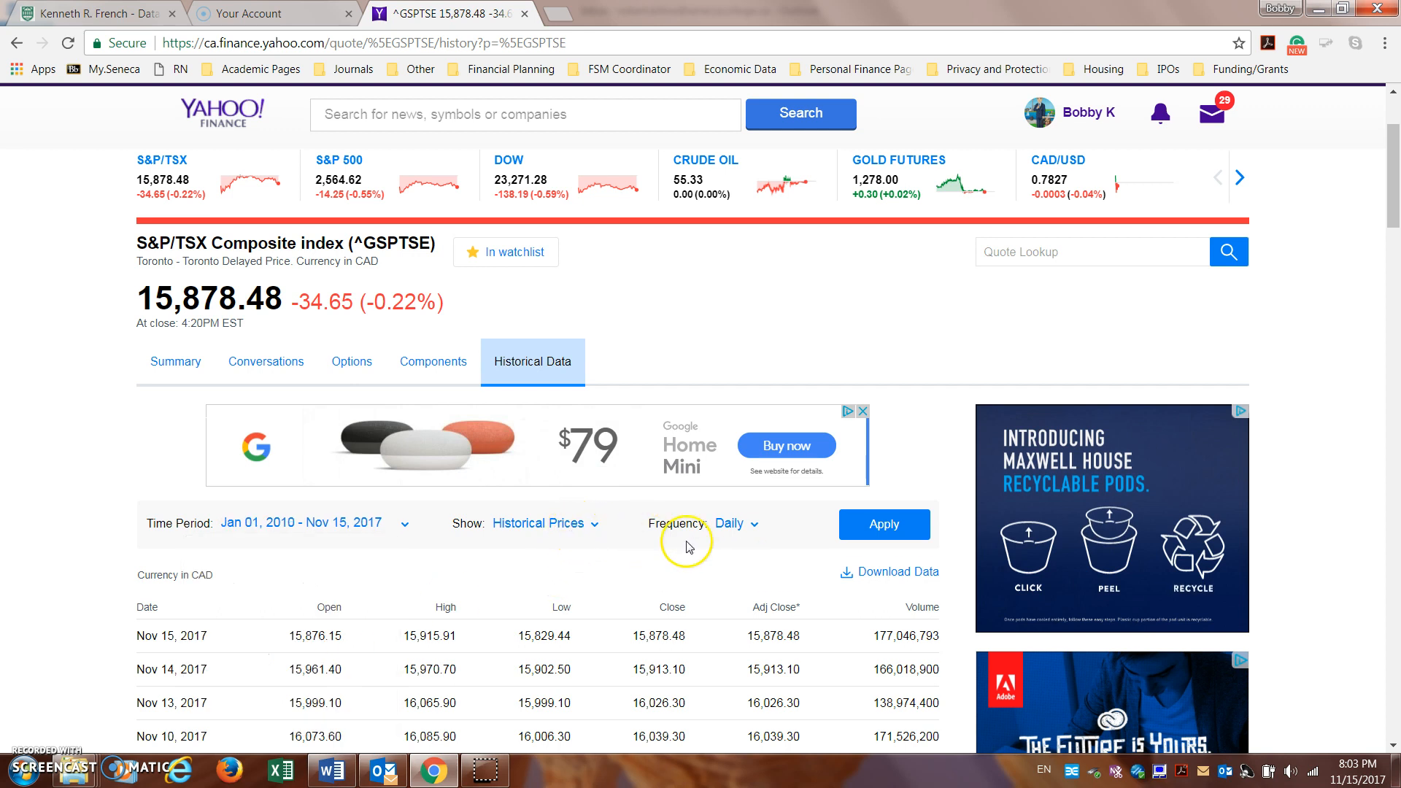
Change the price frequency to Weekly and apply the historical data settings
{"action": "left_click", "coordinate": [742, 525]}
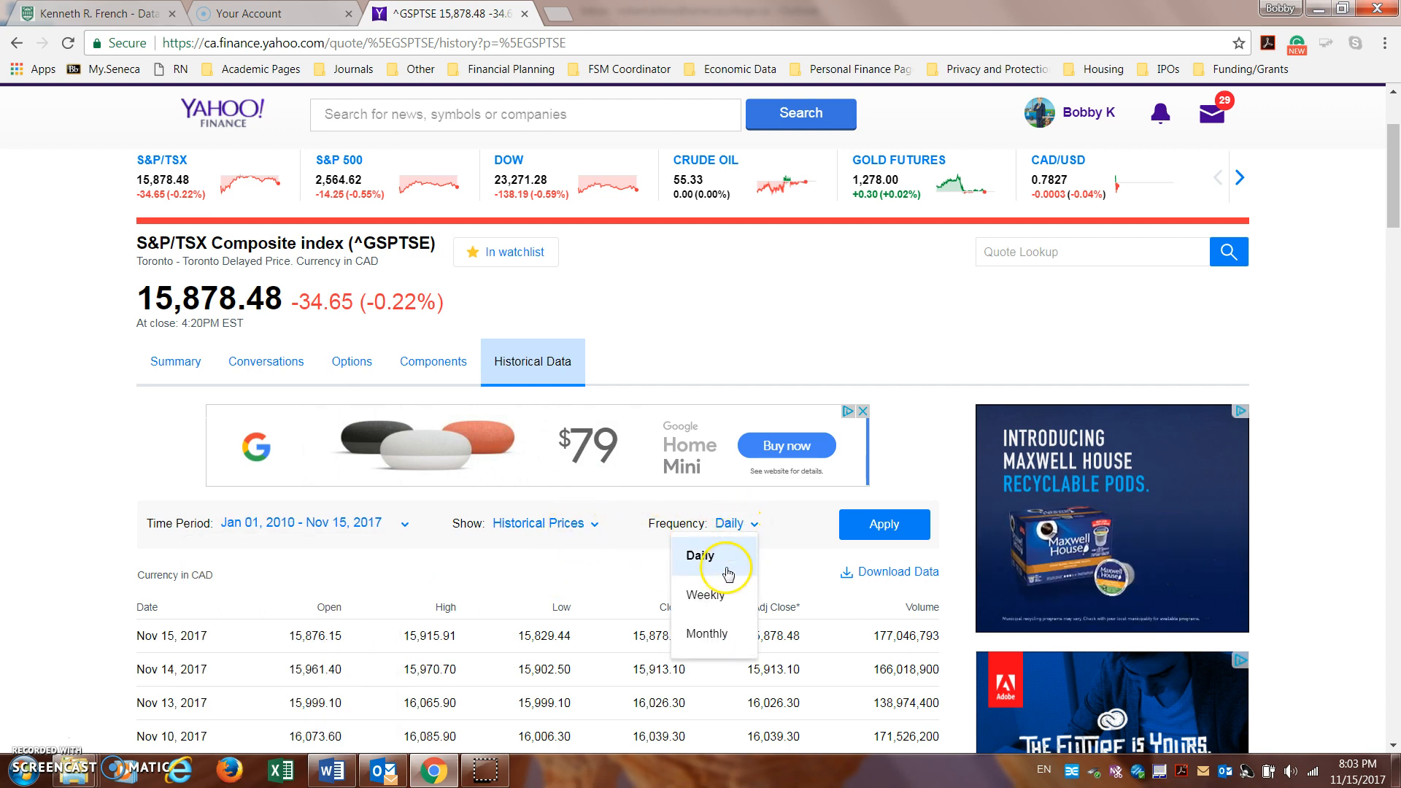
{"action": "left_click", "coordinate": [709, 604]}
{"action": "left_click", "coordinate": [904, 538]}
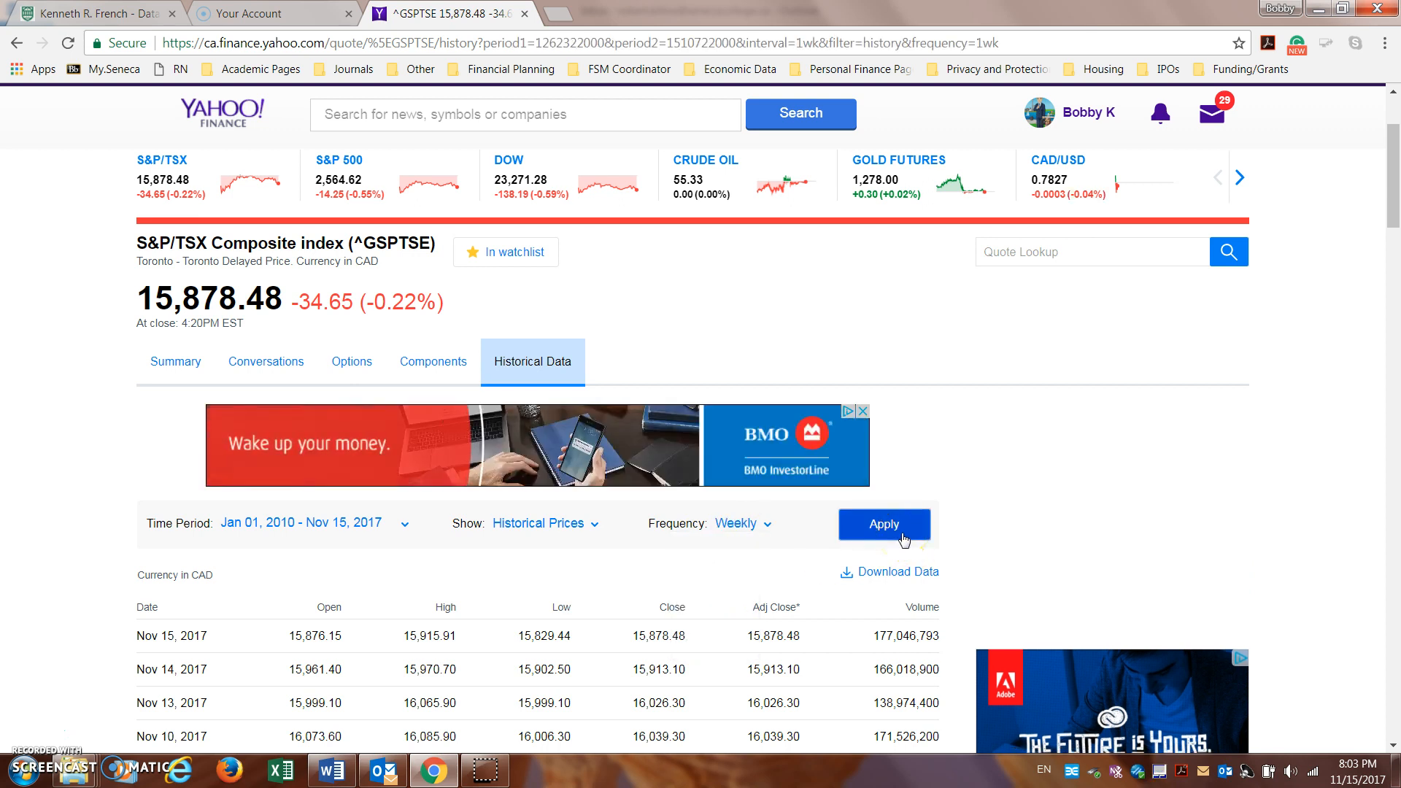
Download the weekly S&P/TSX price data and open the downloaded CSV file in Excel
{"action": "left_click", "coordinate": [903, 574]}
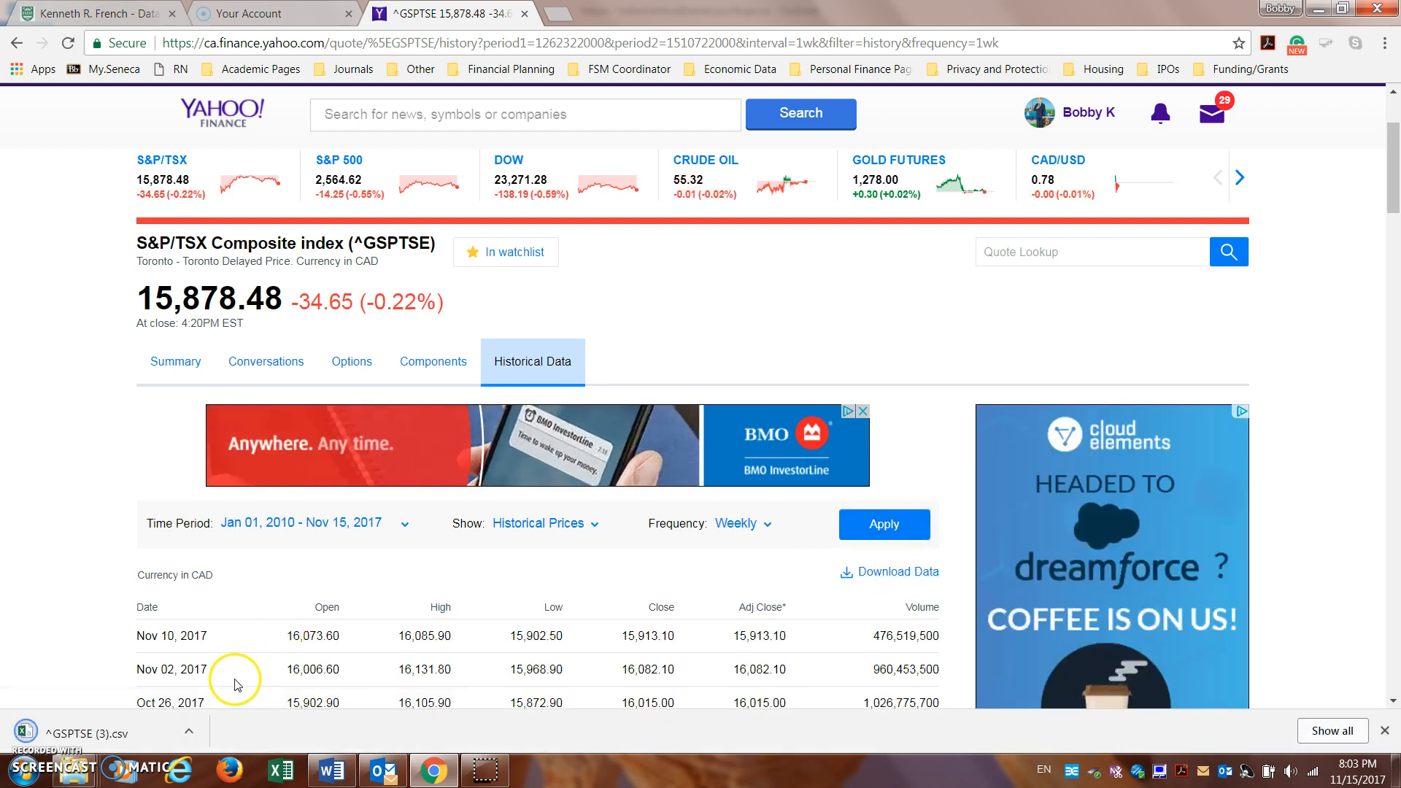
{"action": "left_click", "coordinate": [122, 736]}
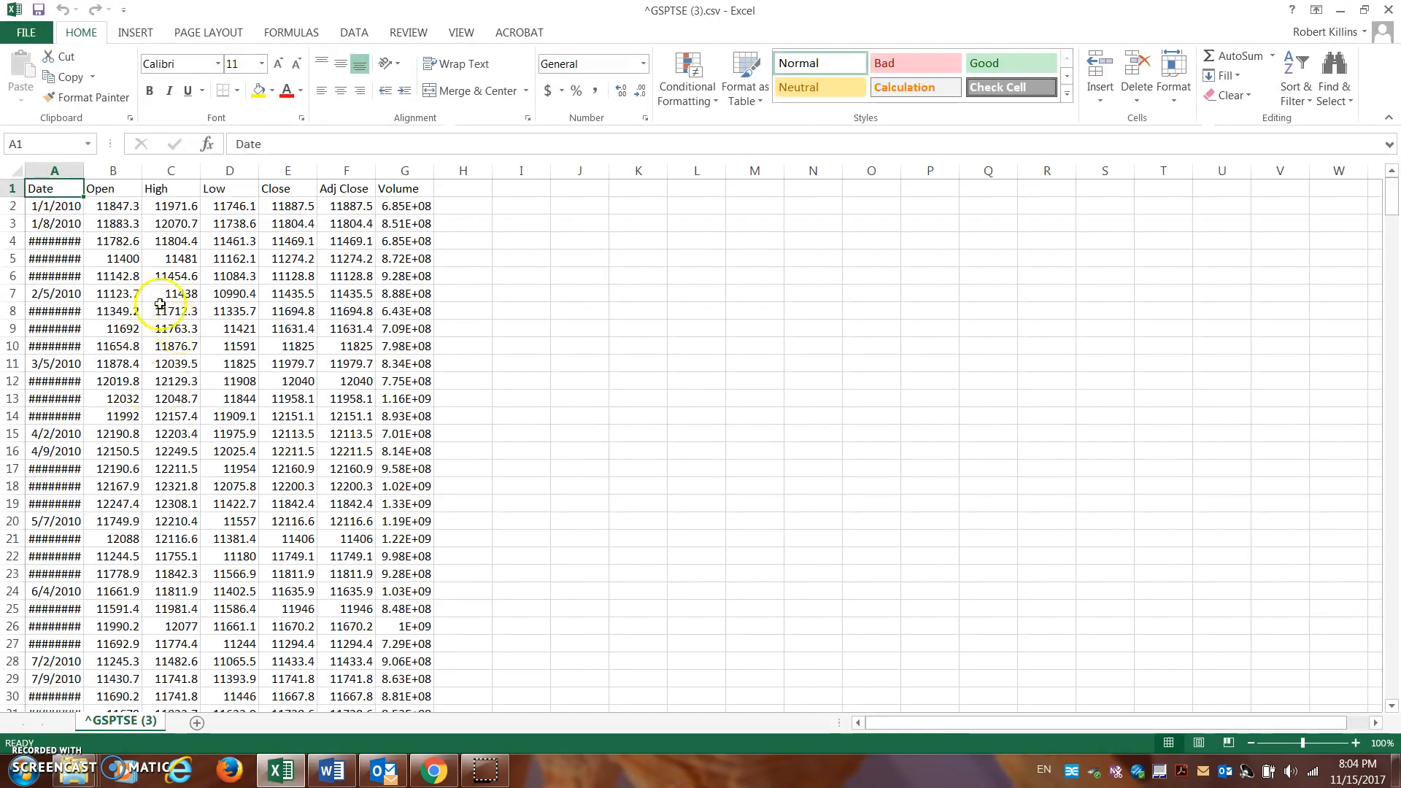
Fit column A to its dates and delete the Open, High, Low, Close and Volume columns, keeping Date and Adj Close
{"action": "double_click", "coordinate": [85, 170]}
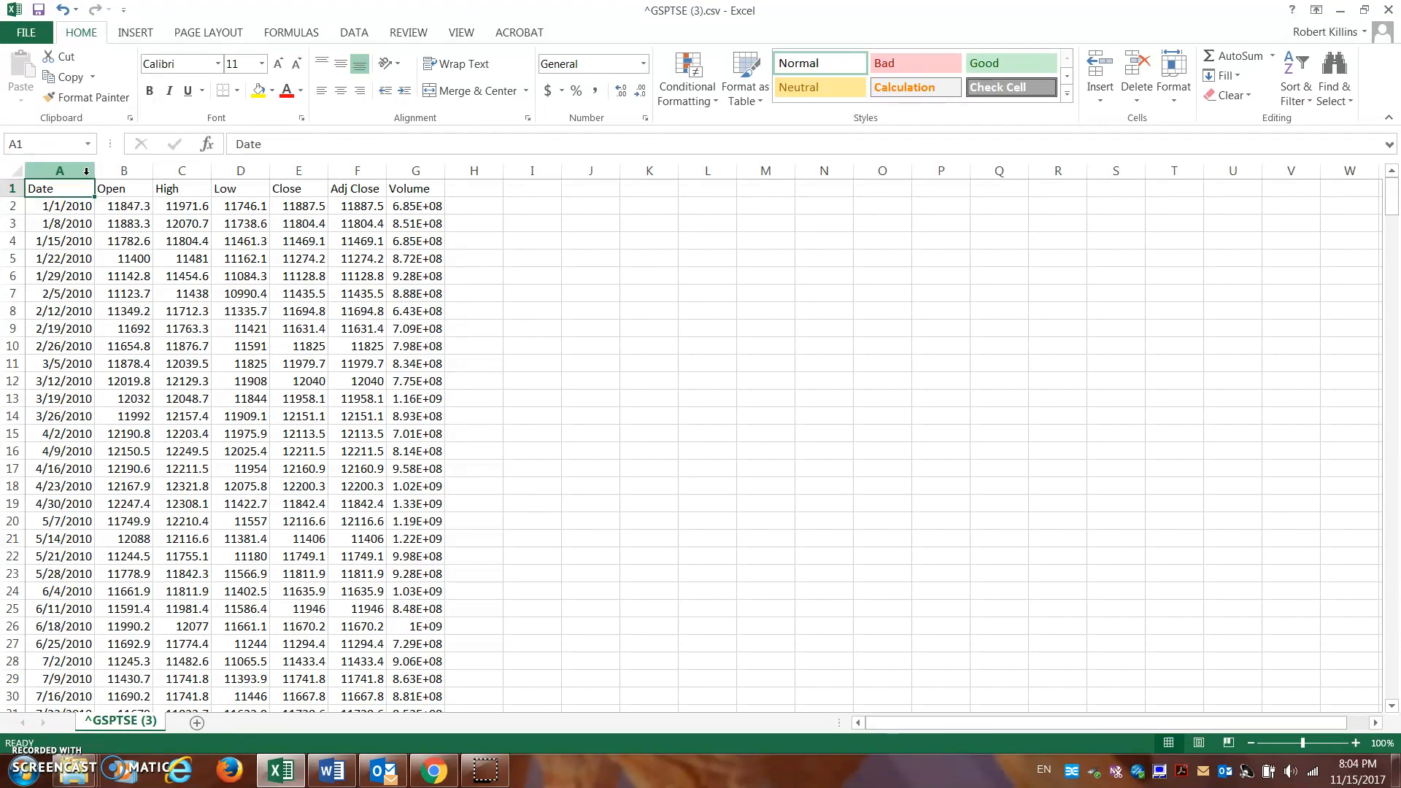
{"action": "left_click_drag", "start_coordinate": [124, 170], "coordinate": [277, 178]}
{"action": "right_click", "coordinate": [274, 174]}
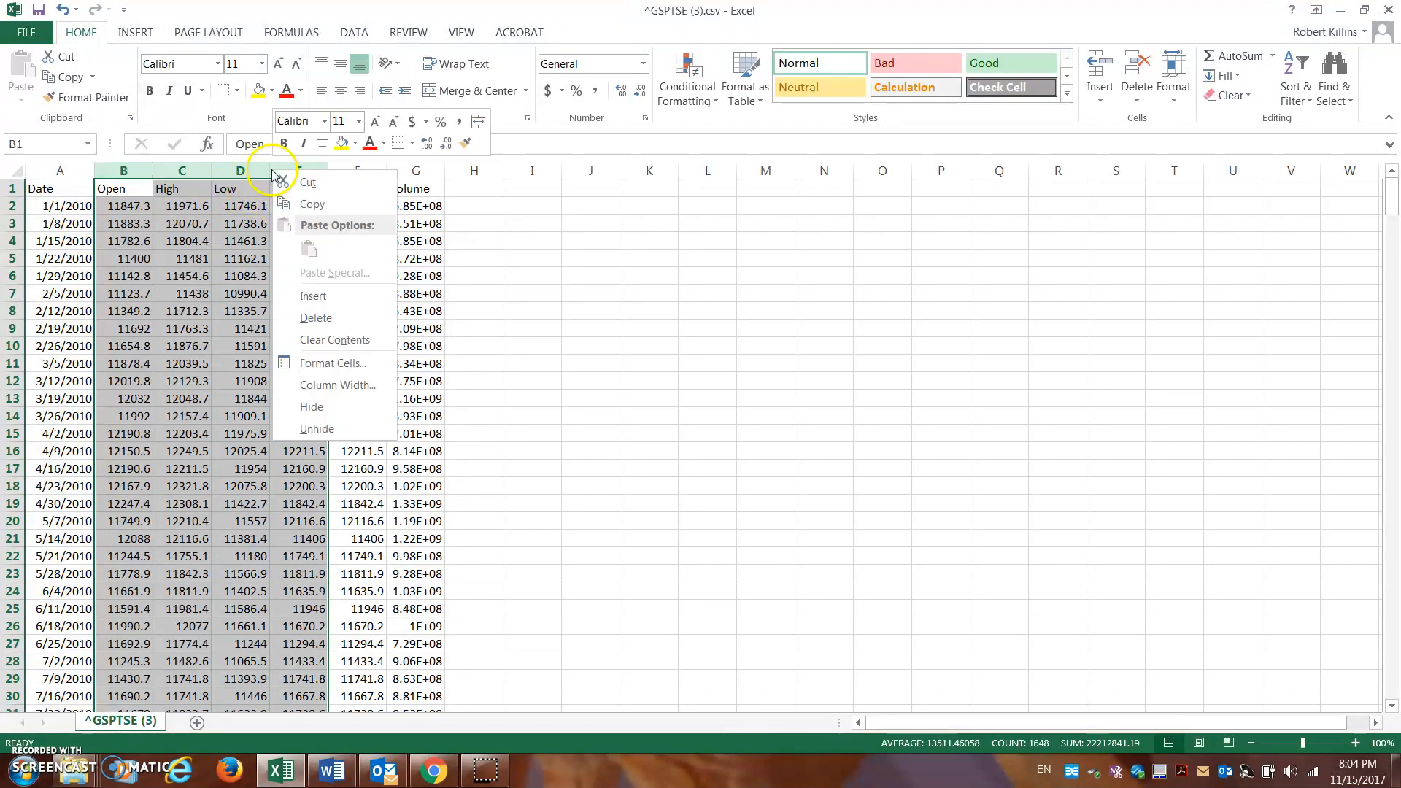
{"action": "left_click", "coordinate": [330, 319]}
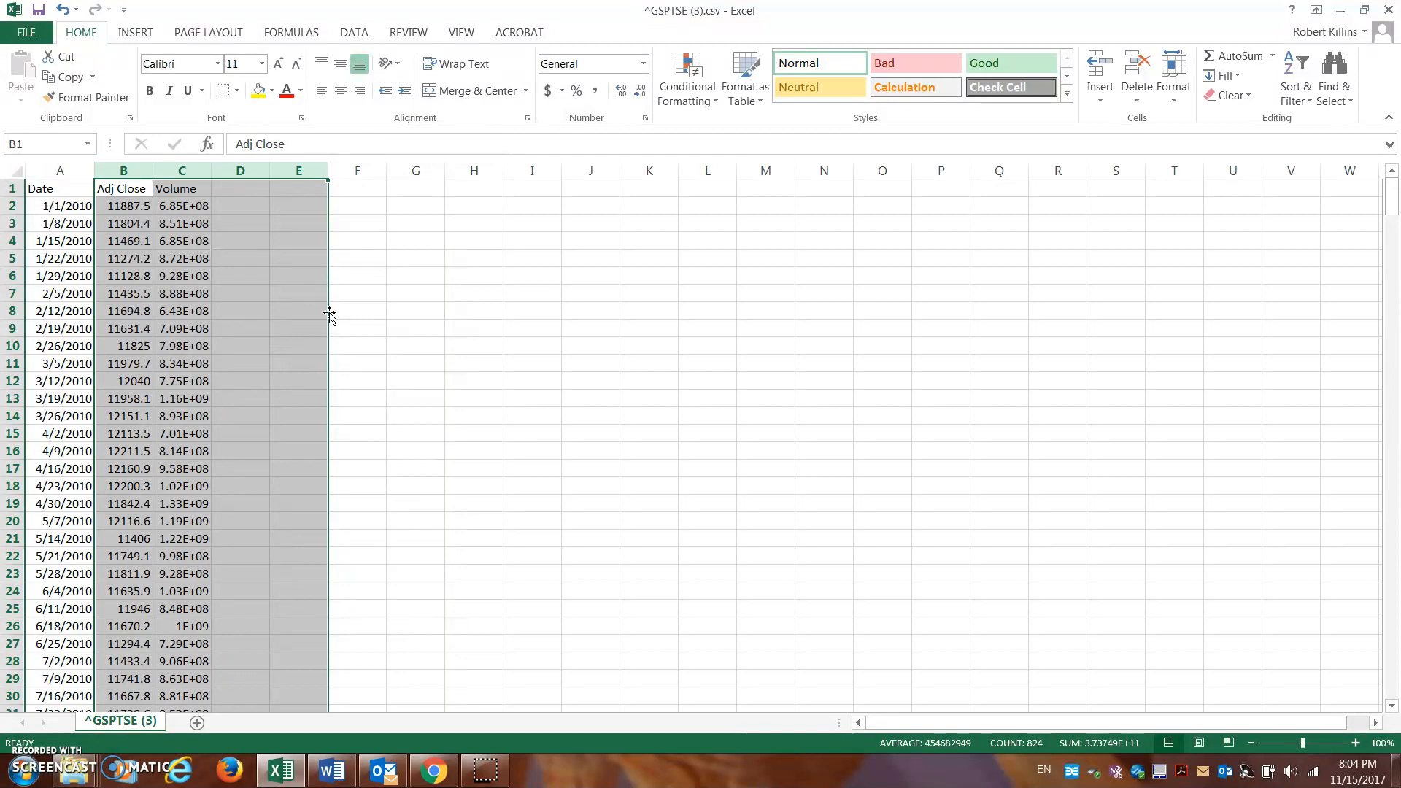
{"action": "left_click", "coordinate": [181, 170]}
{"action": "right_click", "coordinate": [181, 167]}
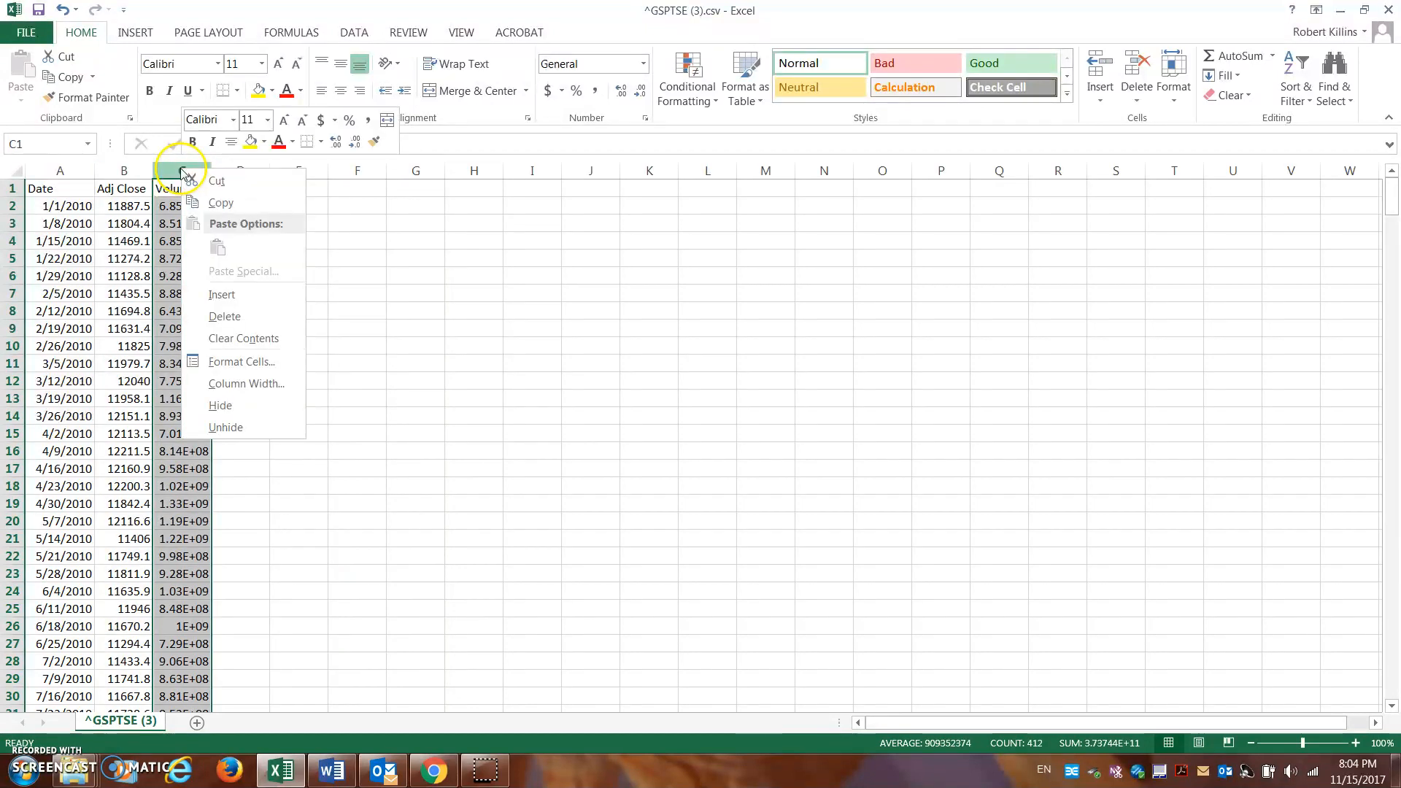
{"action": "left_click", "coordinate": [227, 318]}
Rename the Adj Close header in B1 as TSX and slightly widen column B
{"action": "left_click", "coordinate": [130, 187]}
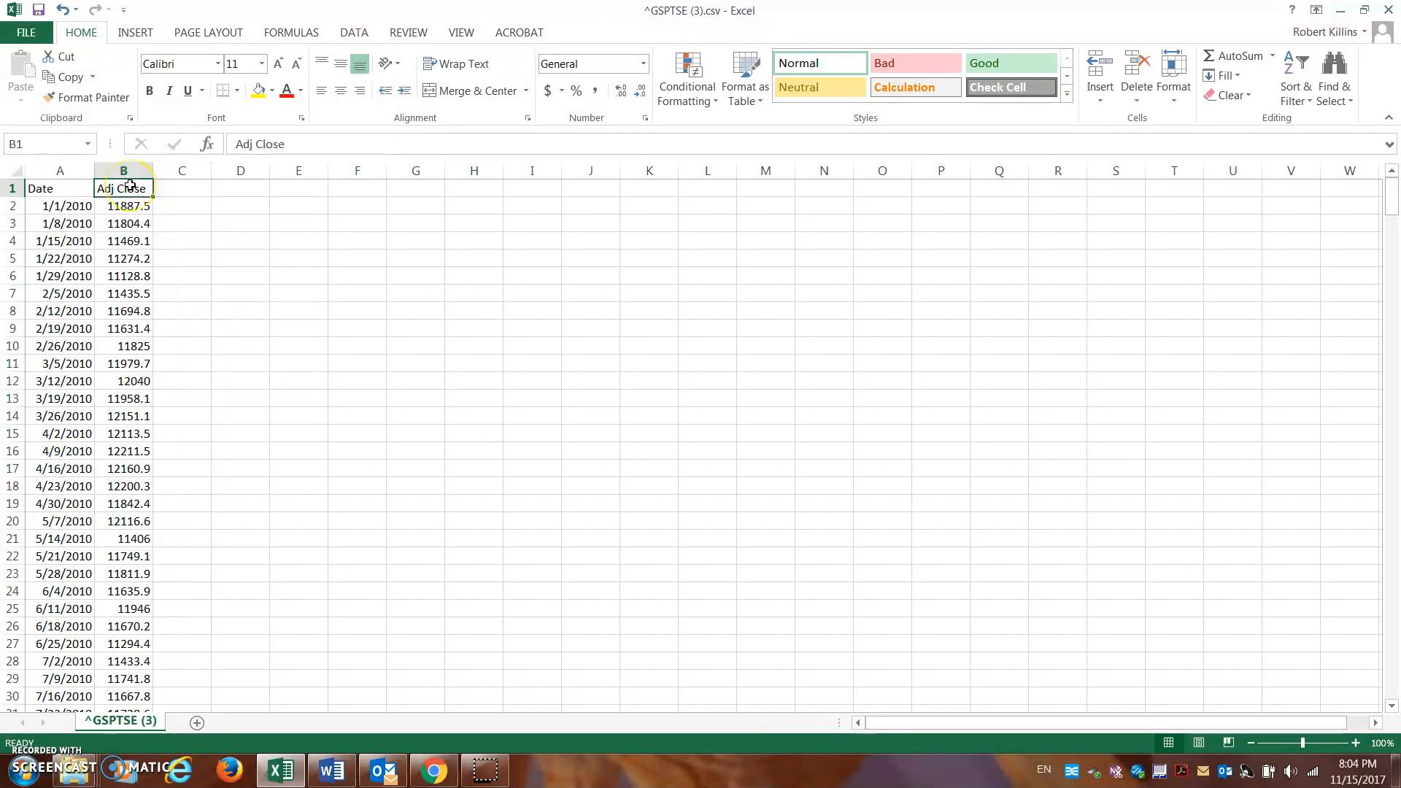
{"action": "type", "text": "TSX"}
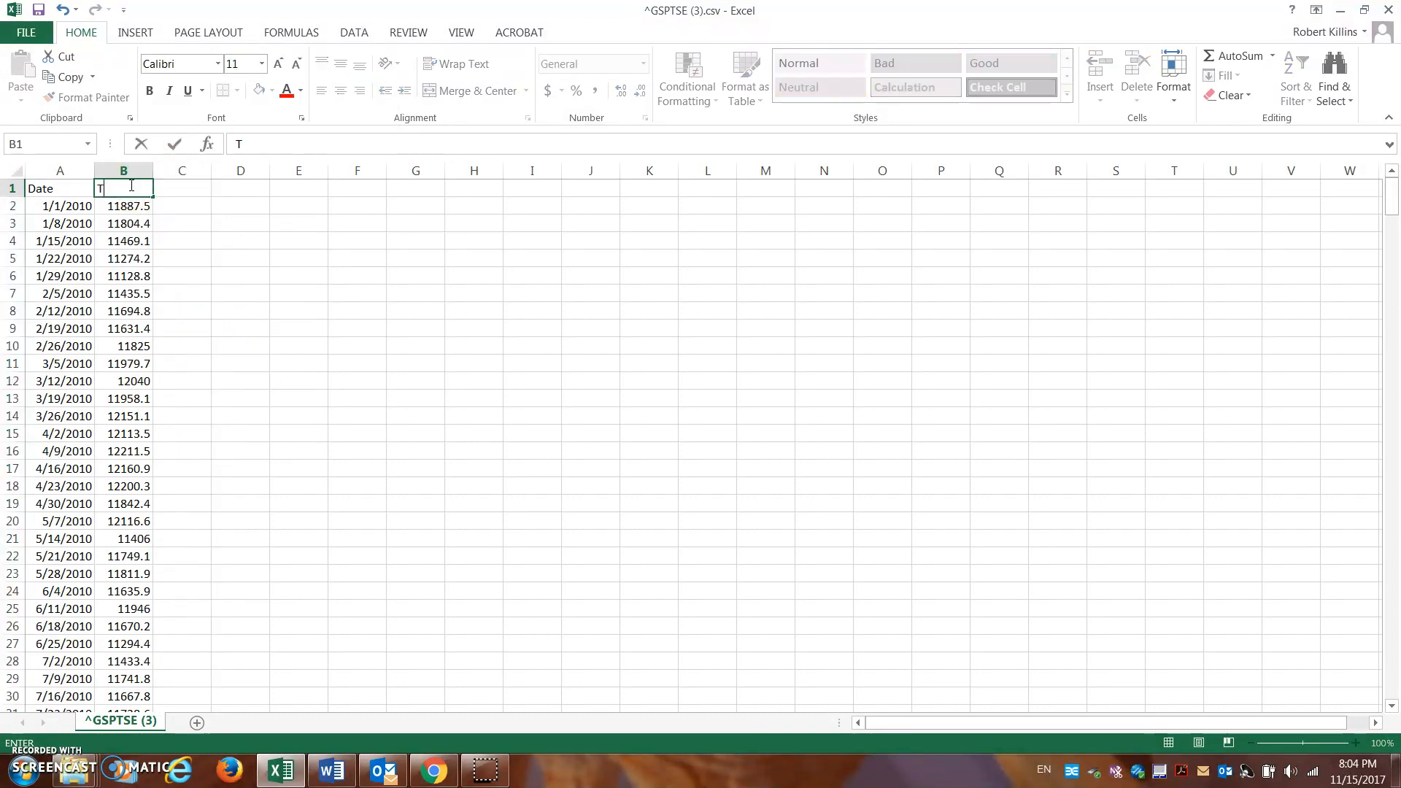
{"action": "left_click", "coordinate": [128, 207]}
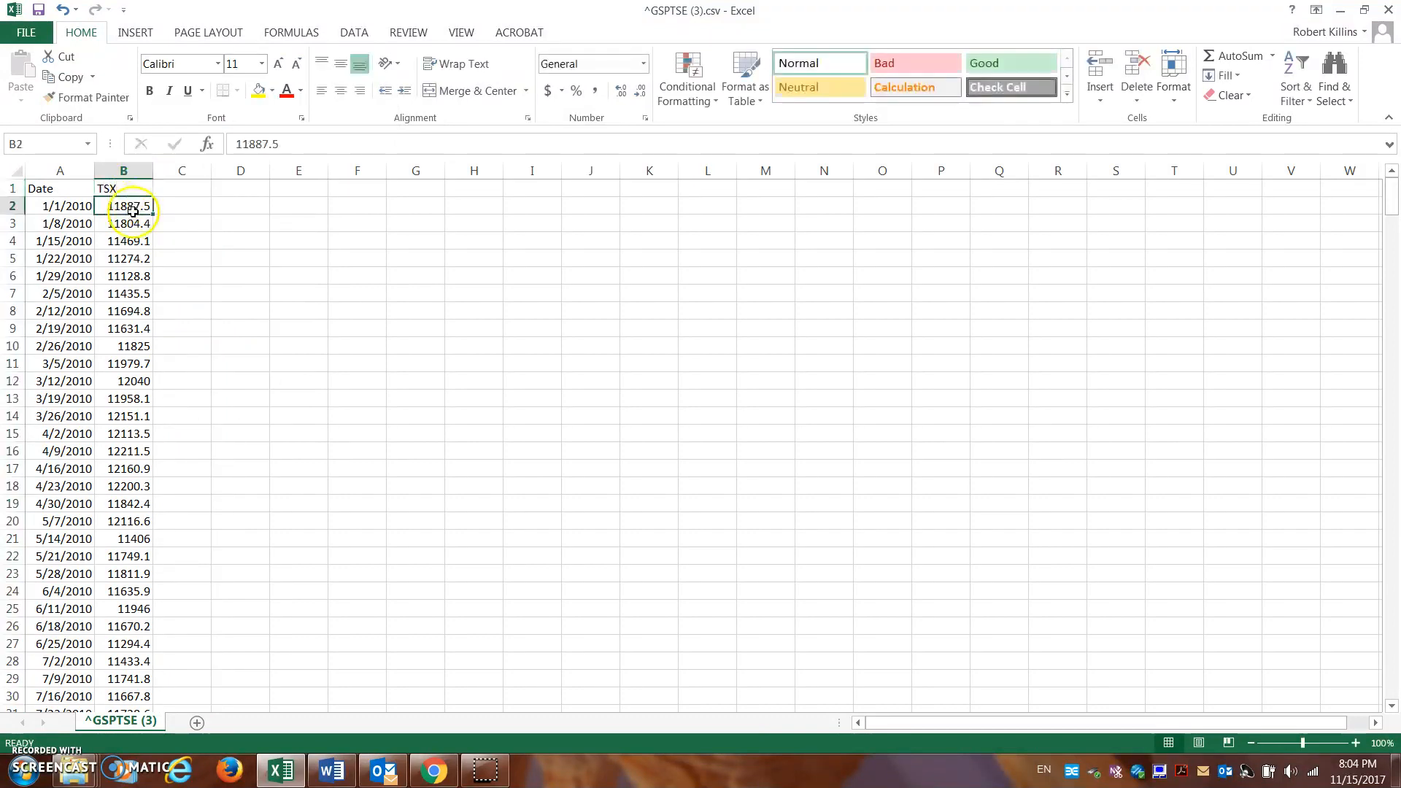
{"action": "left_click_drag", "start_coordinate": [153, 175], "coordinate": [164, 177]}
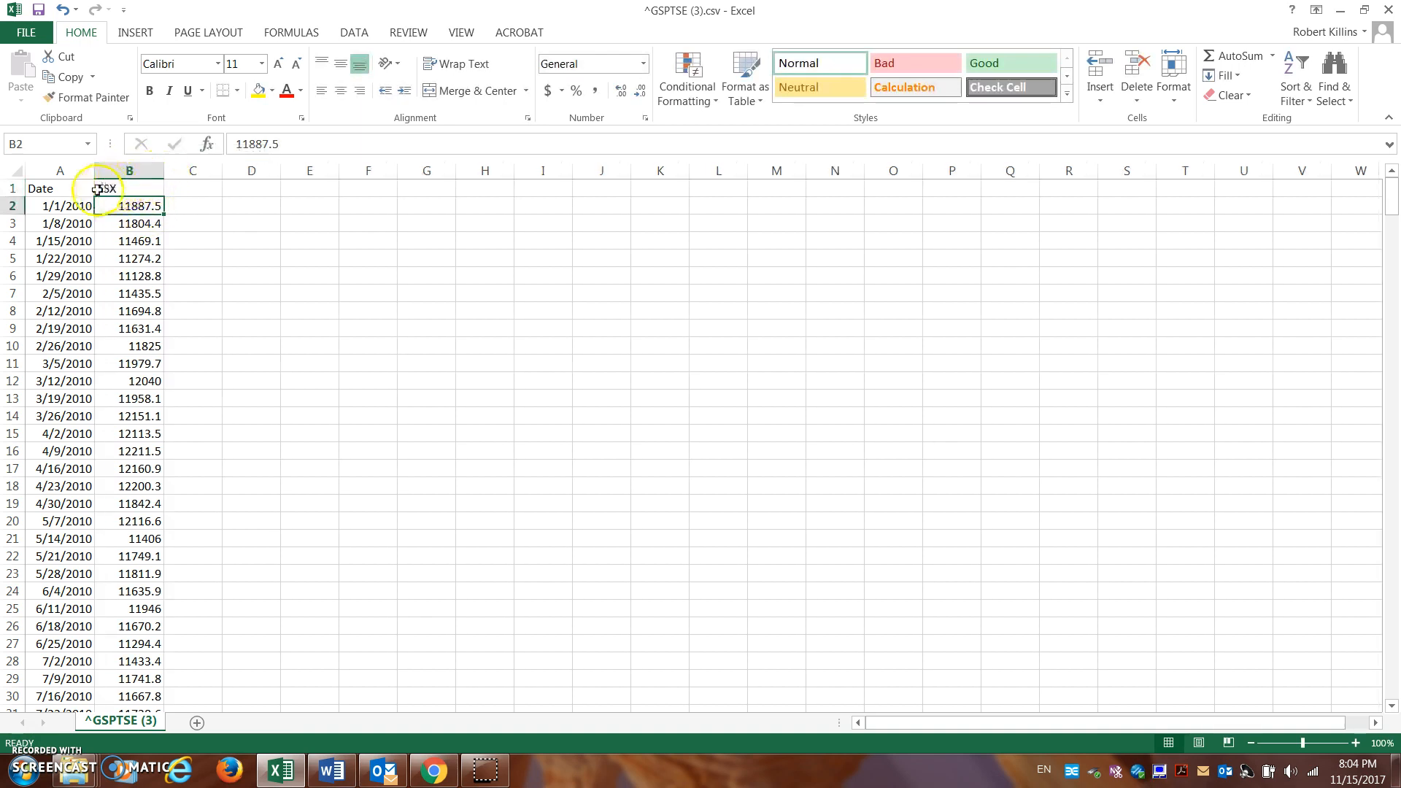
Sort the whole sheet by the dates in column A from newest to oldest
{"action": "left_click", "coordinate": [44, 188]}
{"action": "left_click", "coordinate": [18, 170]}
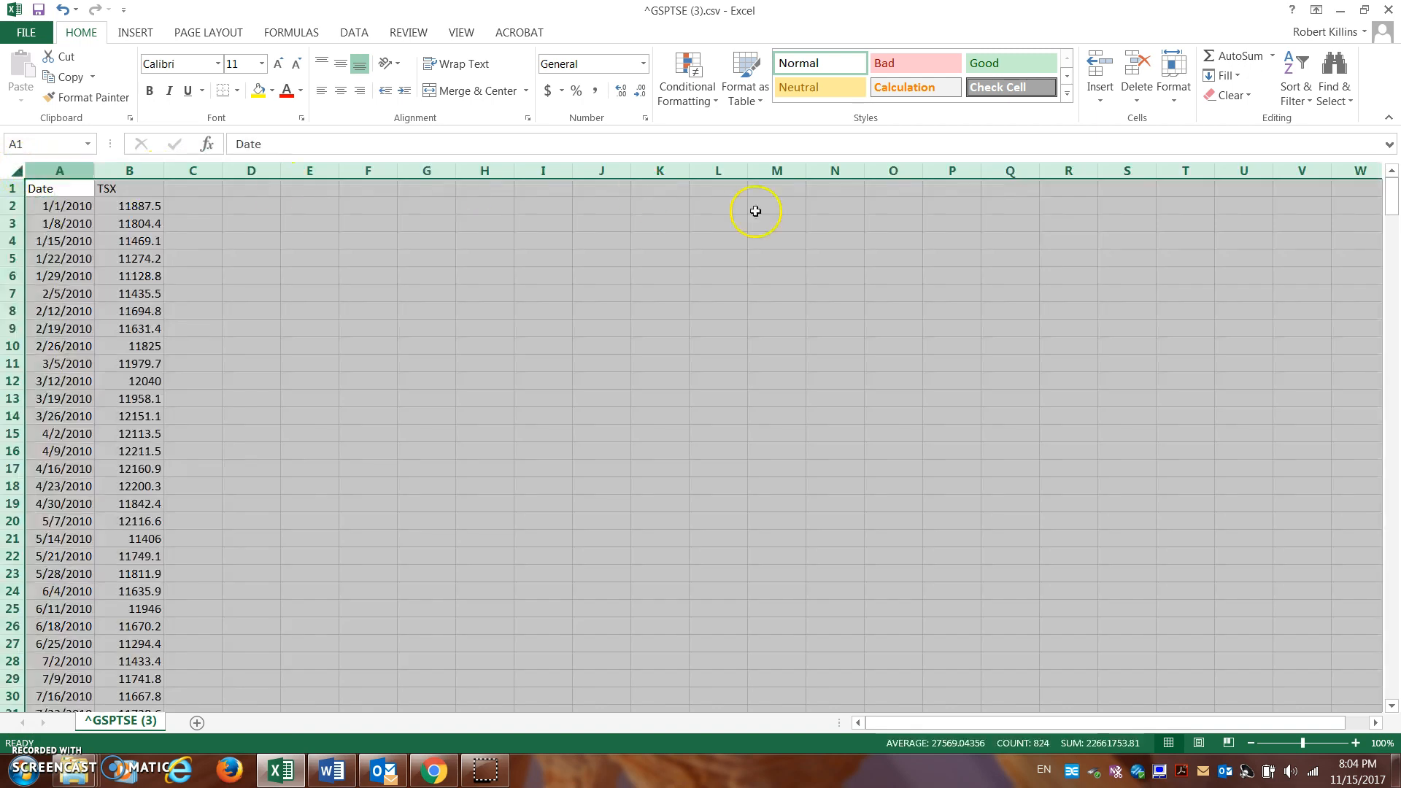
{"action": "left_click", "coordinate": [1300, 95]}
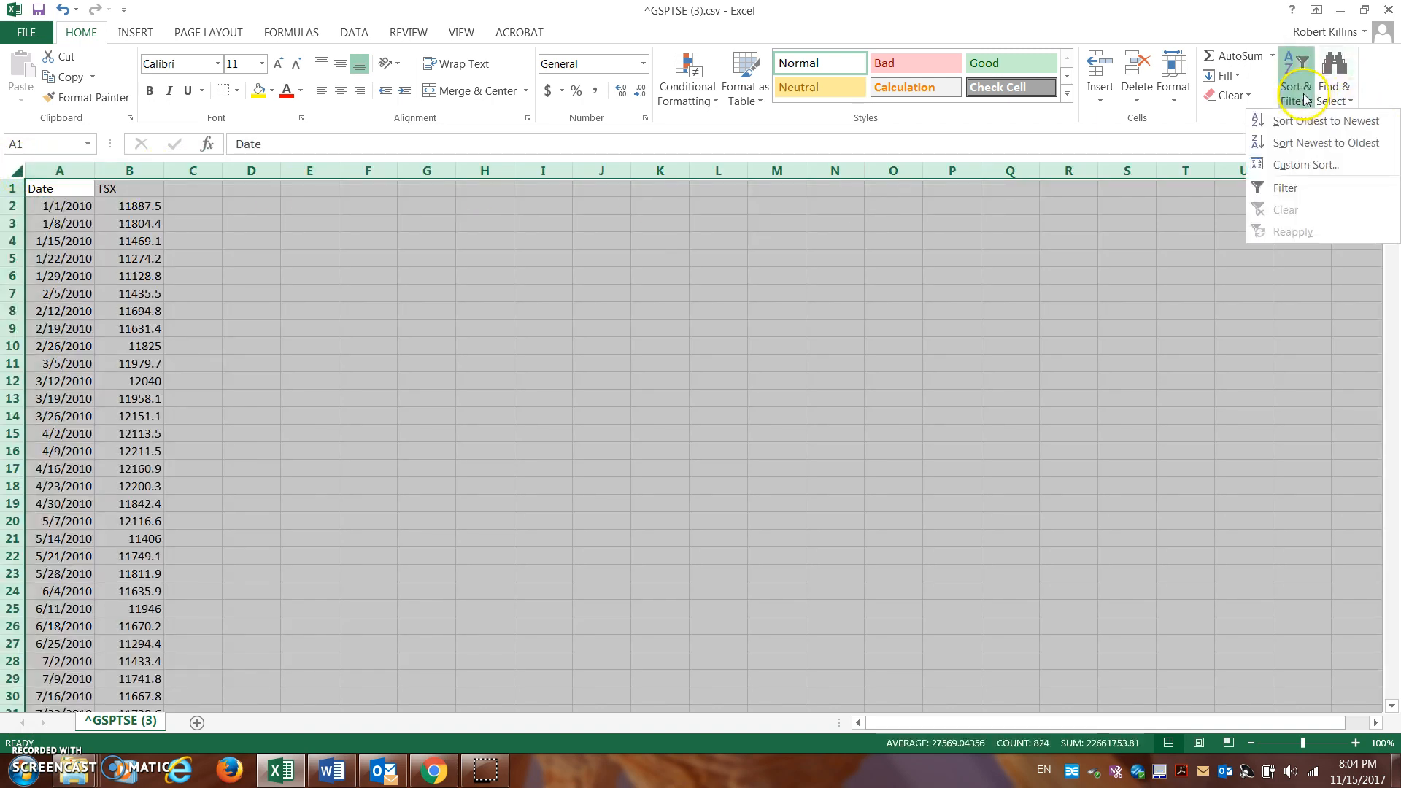
{"action": "left_click", "coordinate": [1305, 172]}
{"action": "left_click", "coordinate": [810, 391]}
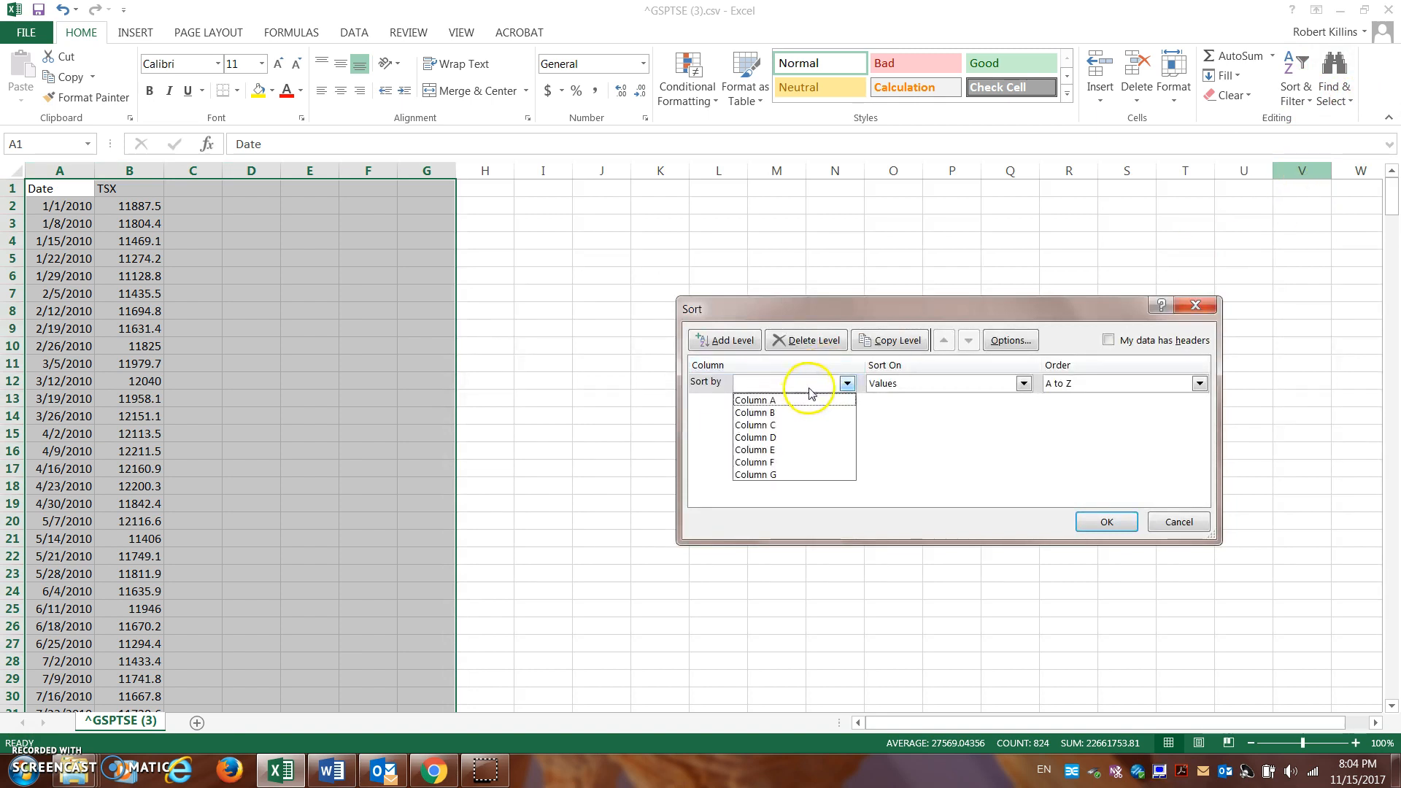
{"action": "left_click", "coordinate": [803, 400]}
{"action": "left_click", "coordinate": [1103, 383]}
{"action": "left_click", "coordinate": [1102, 407]}
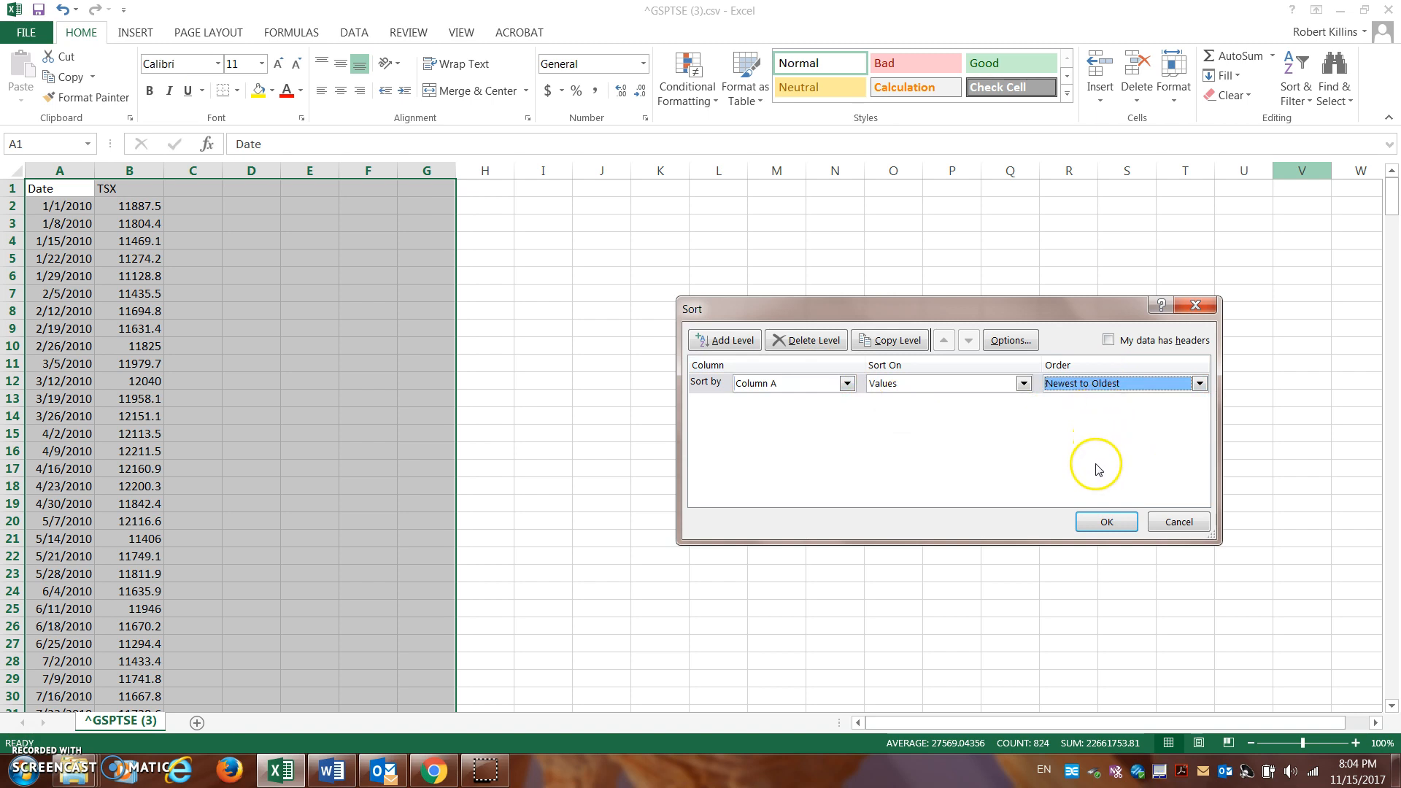
{"action": "left_click", "coordinate": [1106, 521]}
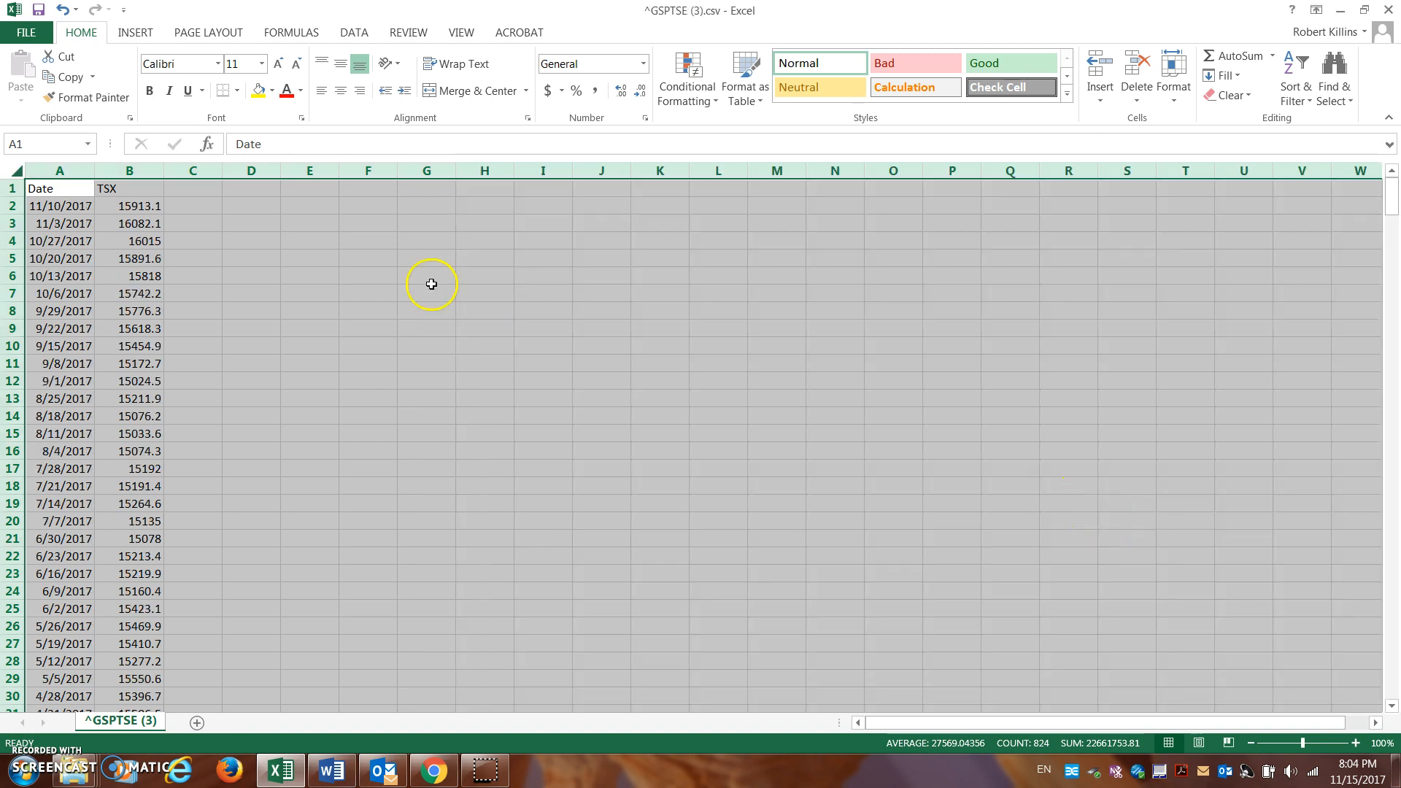
{"action": "left_click", "coordinate": [313, 261]}
{"action": "left_click", "coordinate": [78, 207]}
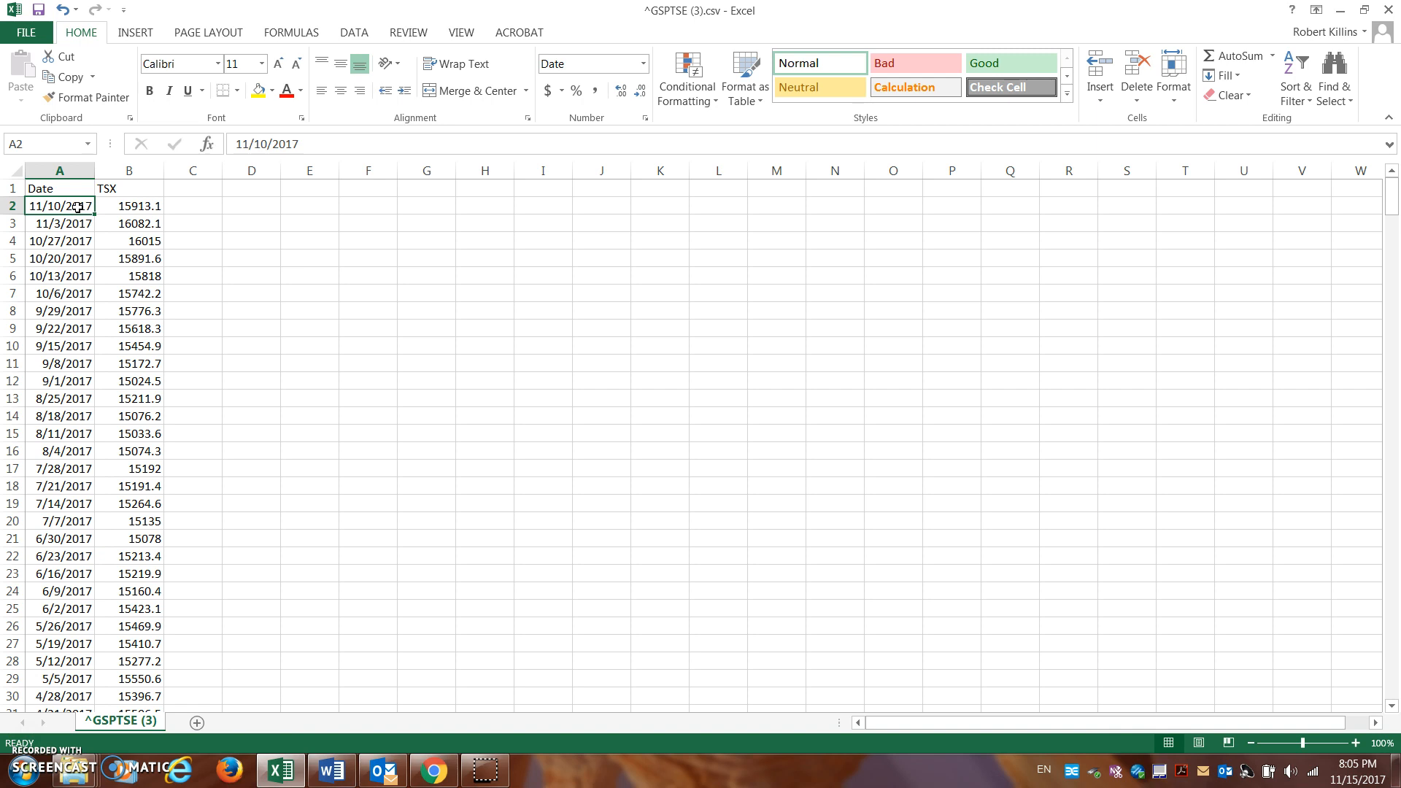
Switch to Chrome, search Yahoo Finance for "rci" and open the Toronto-listed Rogers Communications stock RCI-B.TO
{"action": "left_click", "coordinate": [433, 770]}
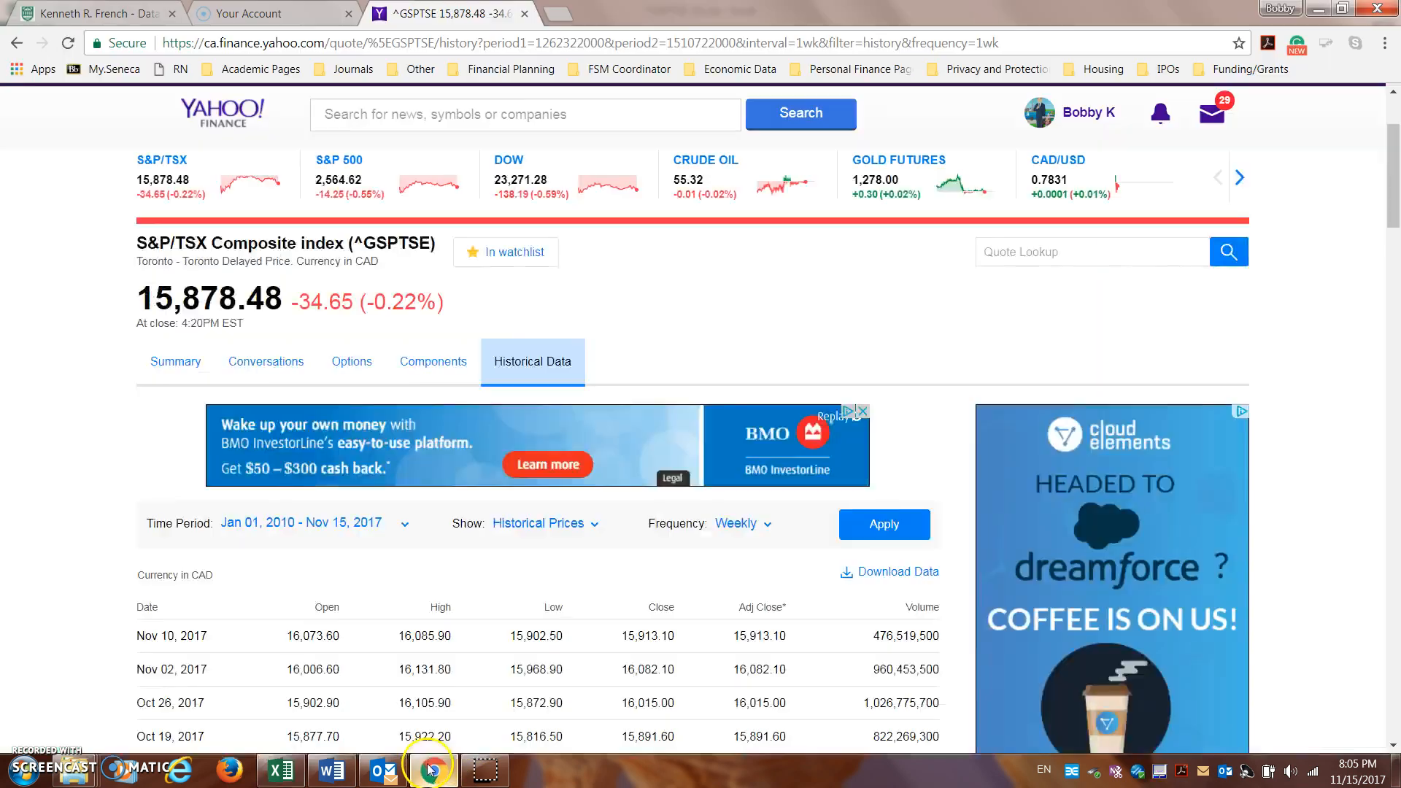
{"action": "left_click", "coordinate": [401, 111]}
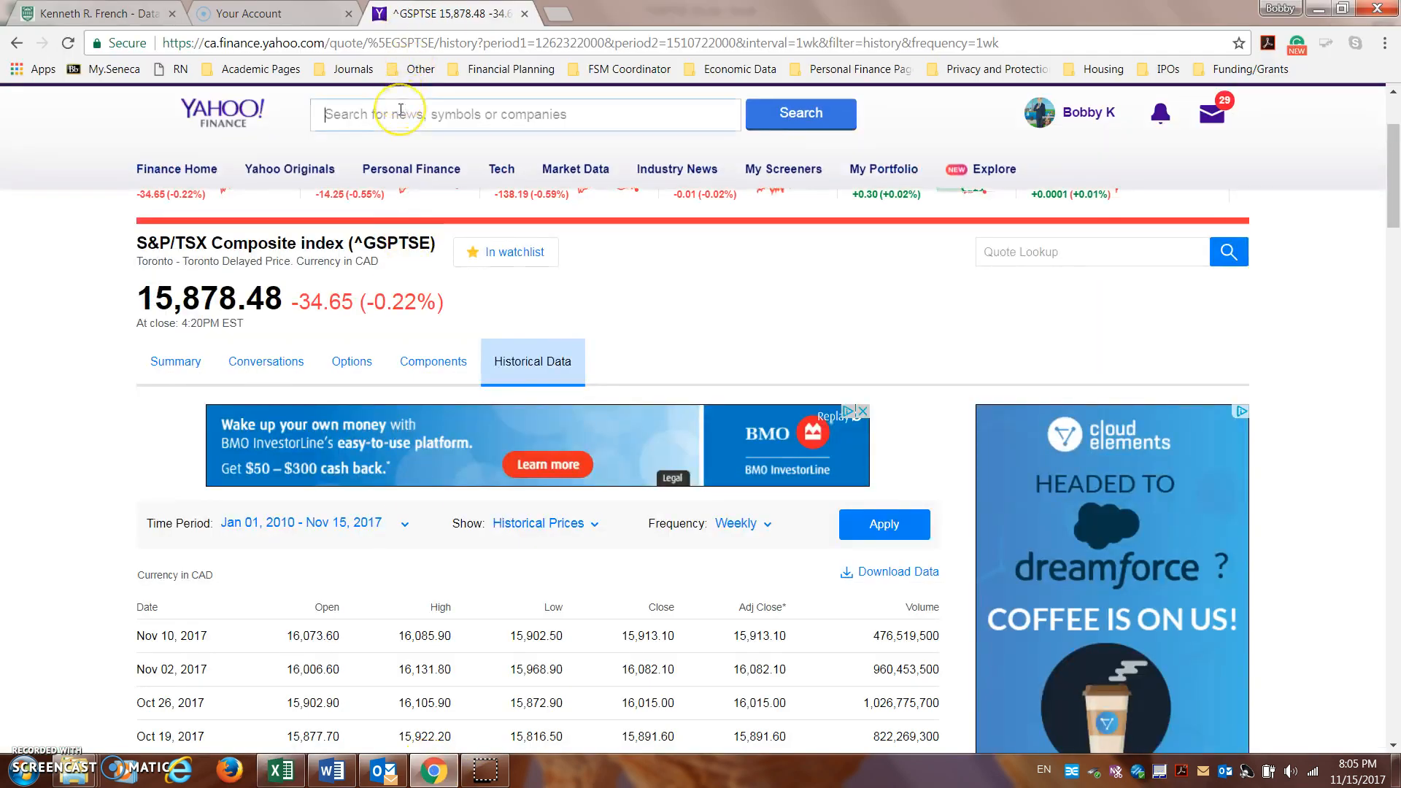
{"action": "type", "text": "rci"}
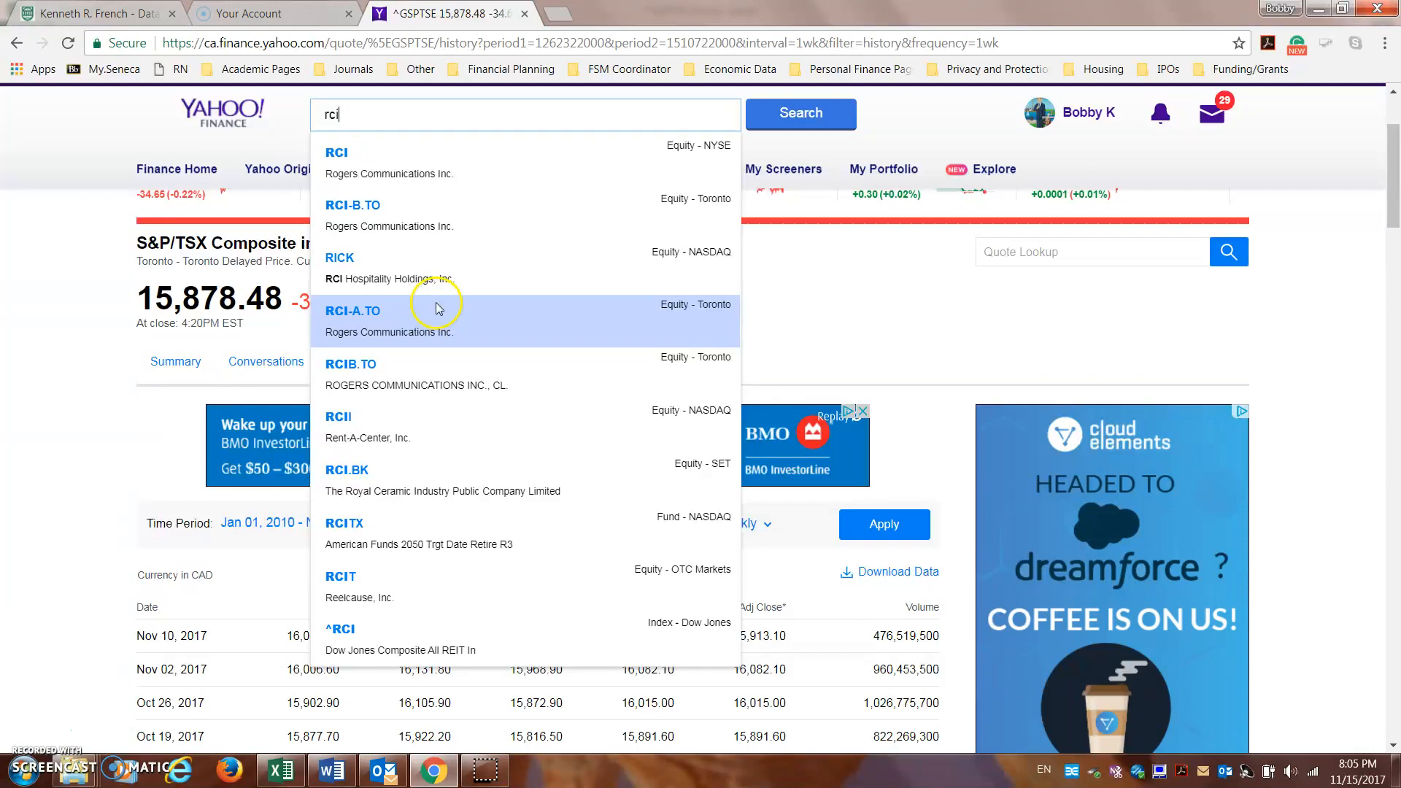
{"action": "left_click", "coordinate": [422, 221]}
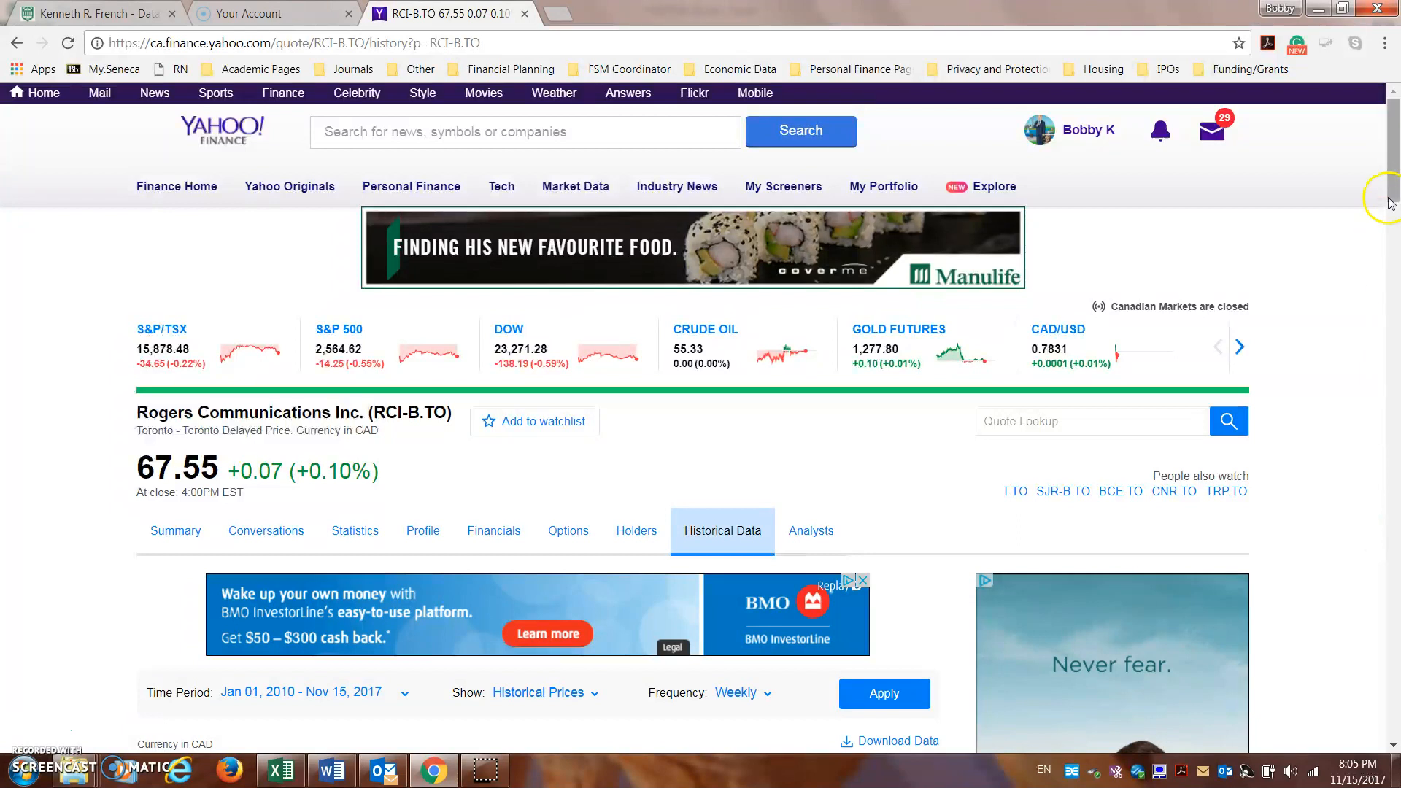
Confirm 01/01/2010 to 11/15/2017 as the time period for the Rogers historical prices
{"action": "scroll", "coordinate": [1390, 203], "scroll_direction": "down", "scroll_amount": 3}
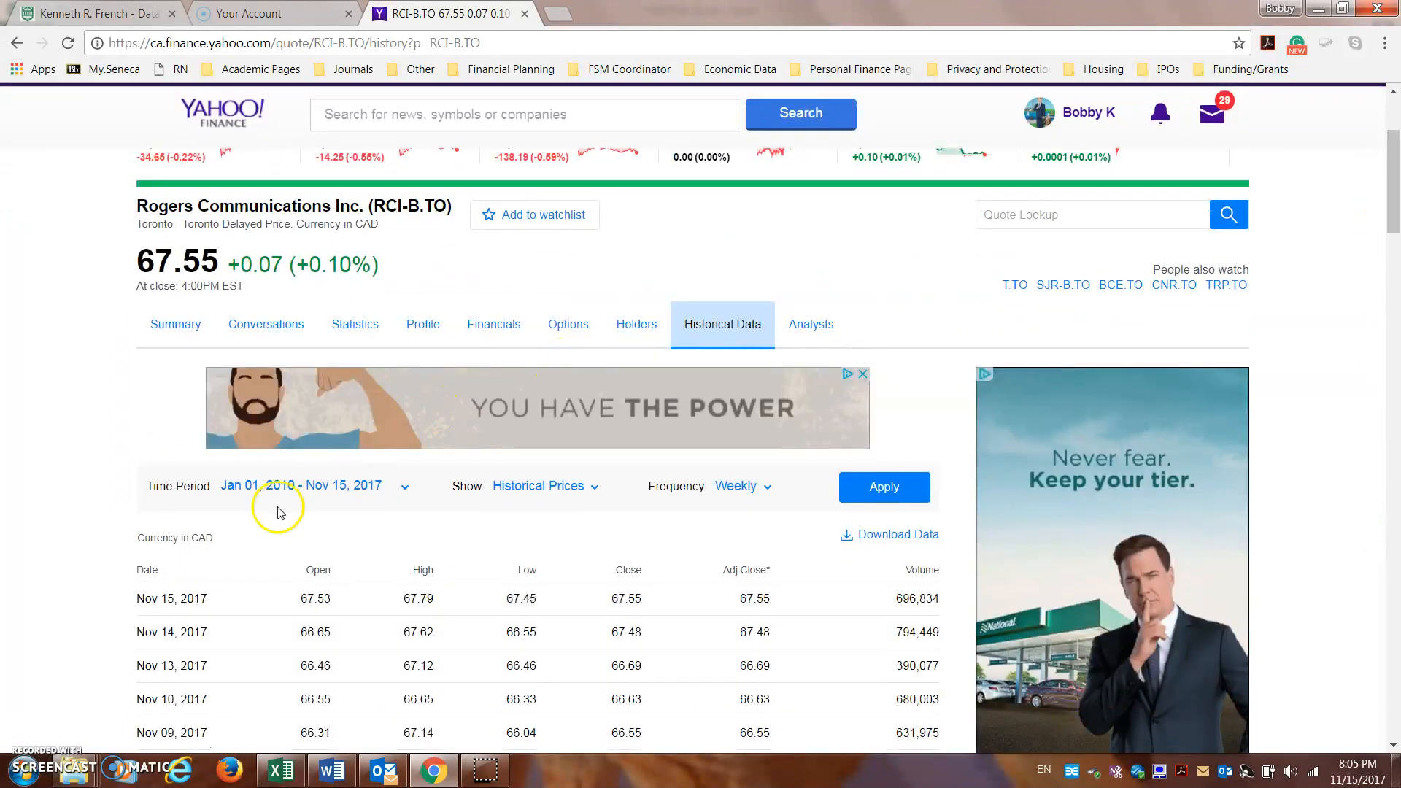
{"action": "left_click", "coordinate": [274, 486]}
{"action": "left_click", "coordinate": [219, 616]}
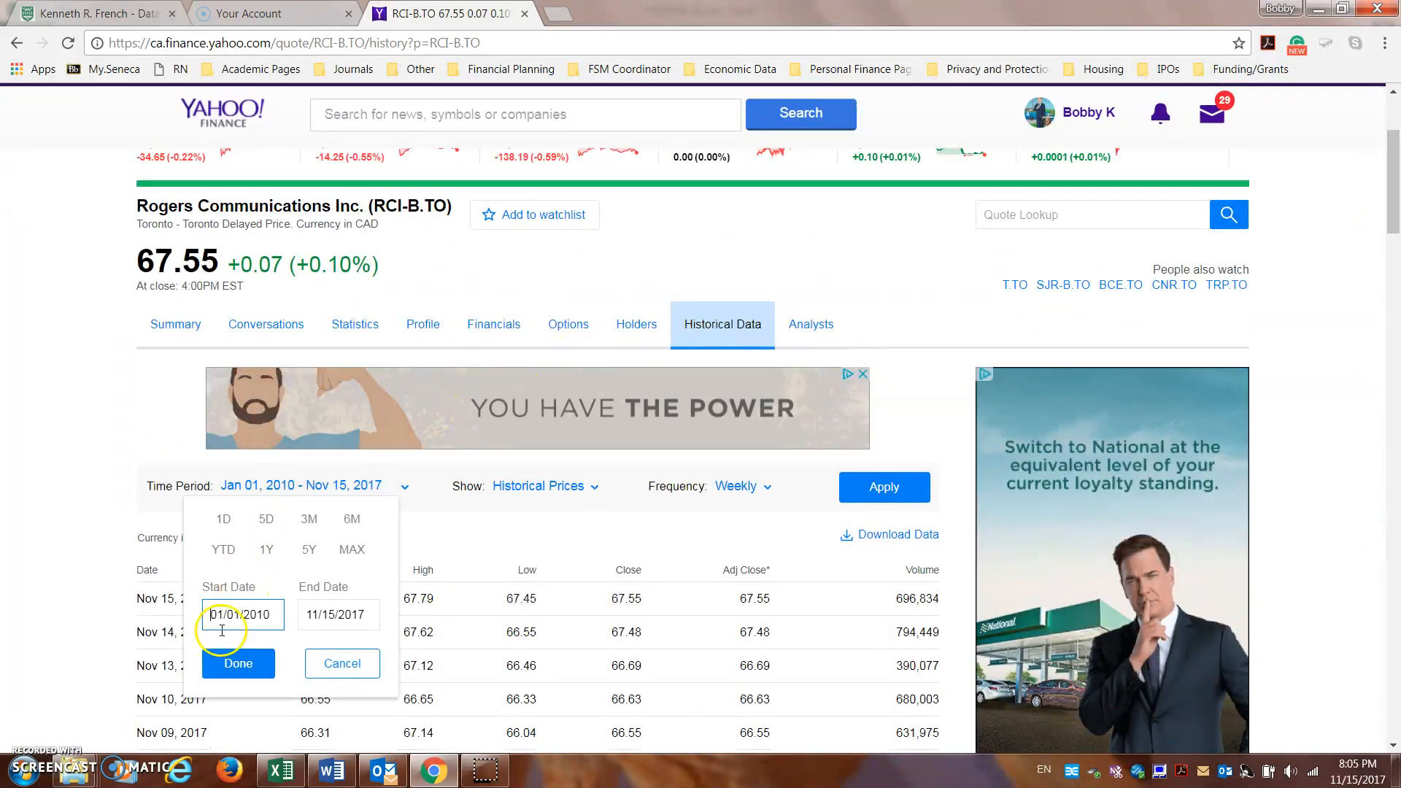
{"action": "left_click", "coordinate": [245, 664]}
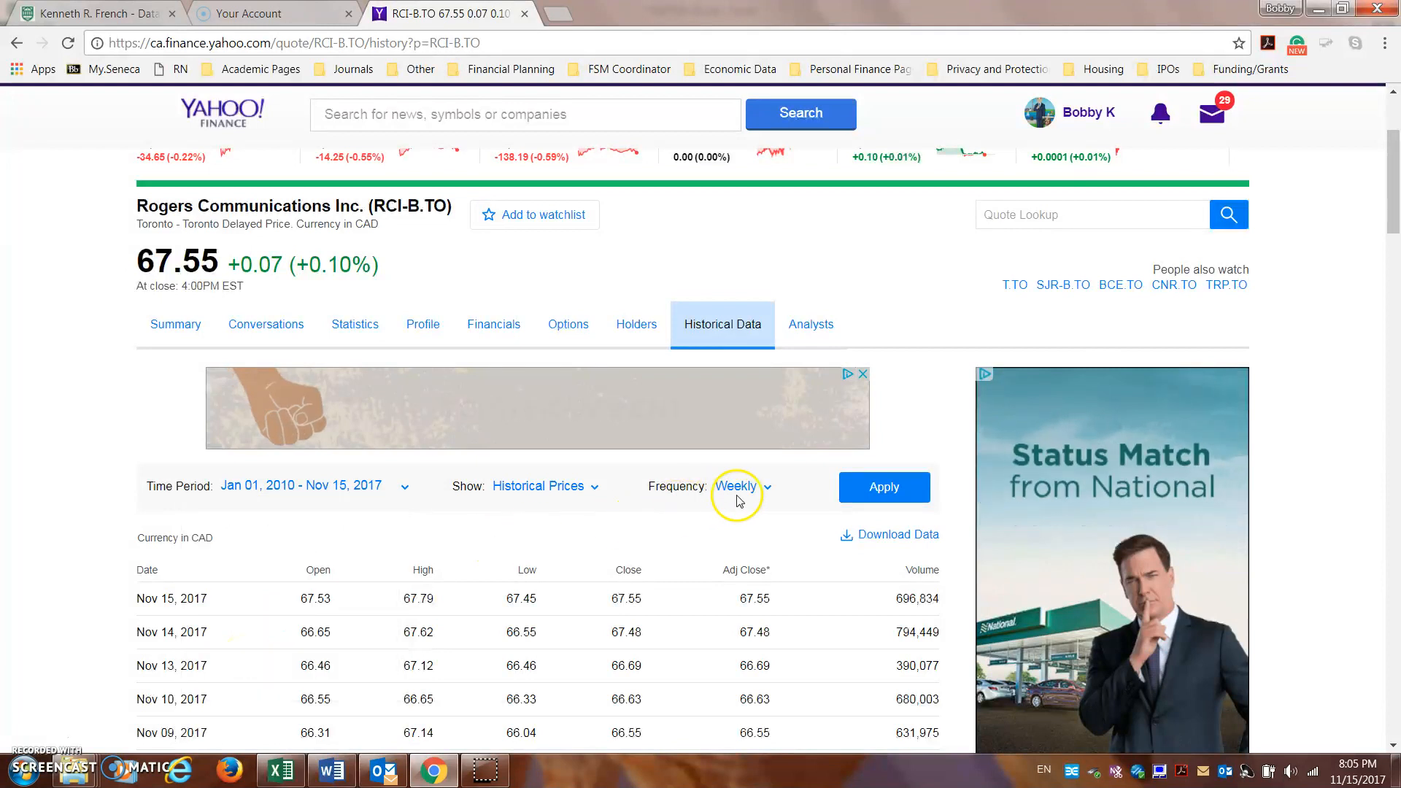
Download the Rogers historical prices at weekly frequency and open the resulting CSV file in Excel
{"action": "left_click", "coordinate": [877, 487]}
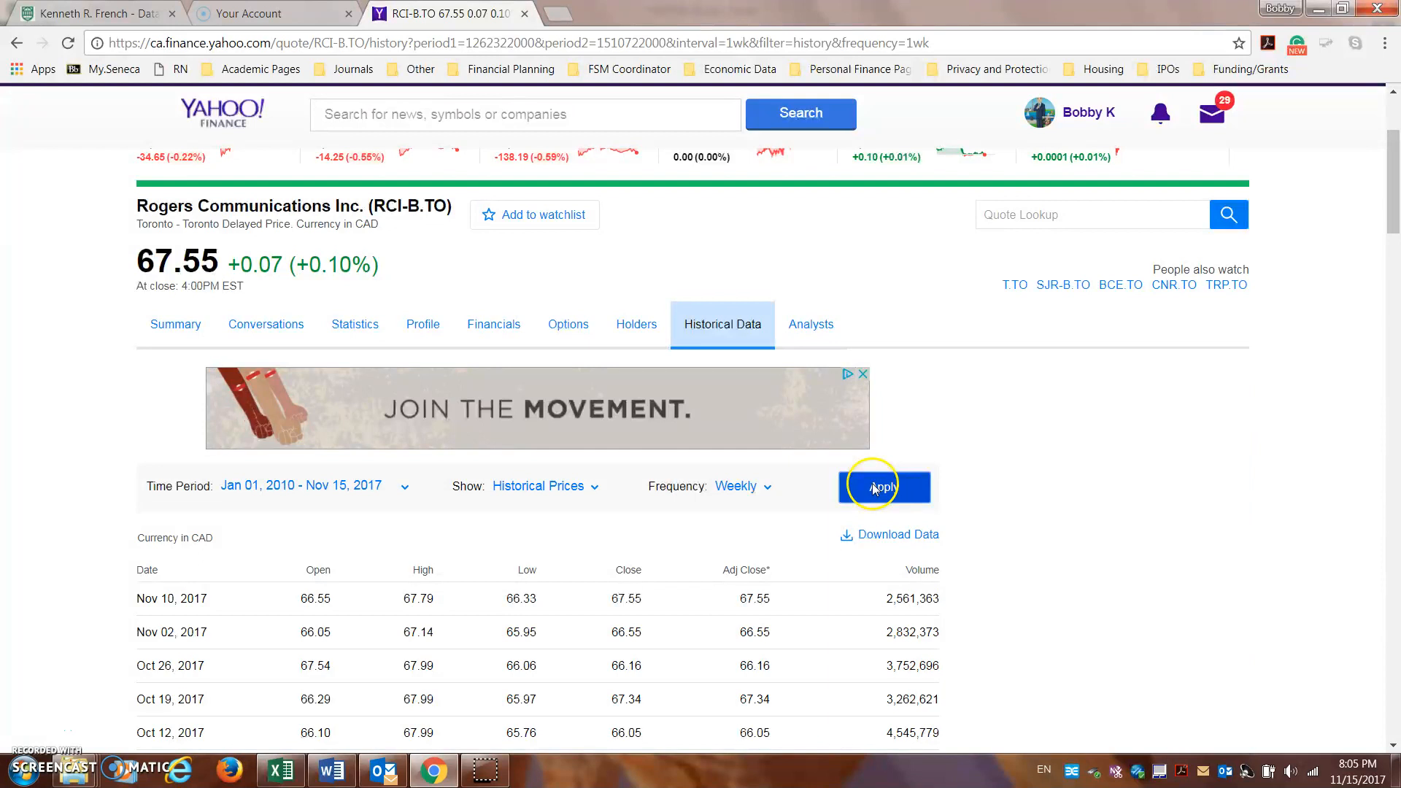
{"action": "left_click", "coordinate": [888, 544]}
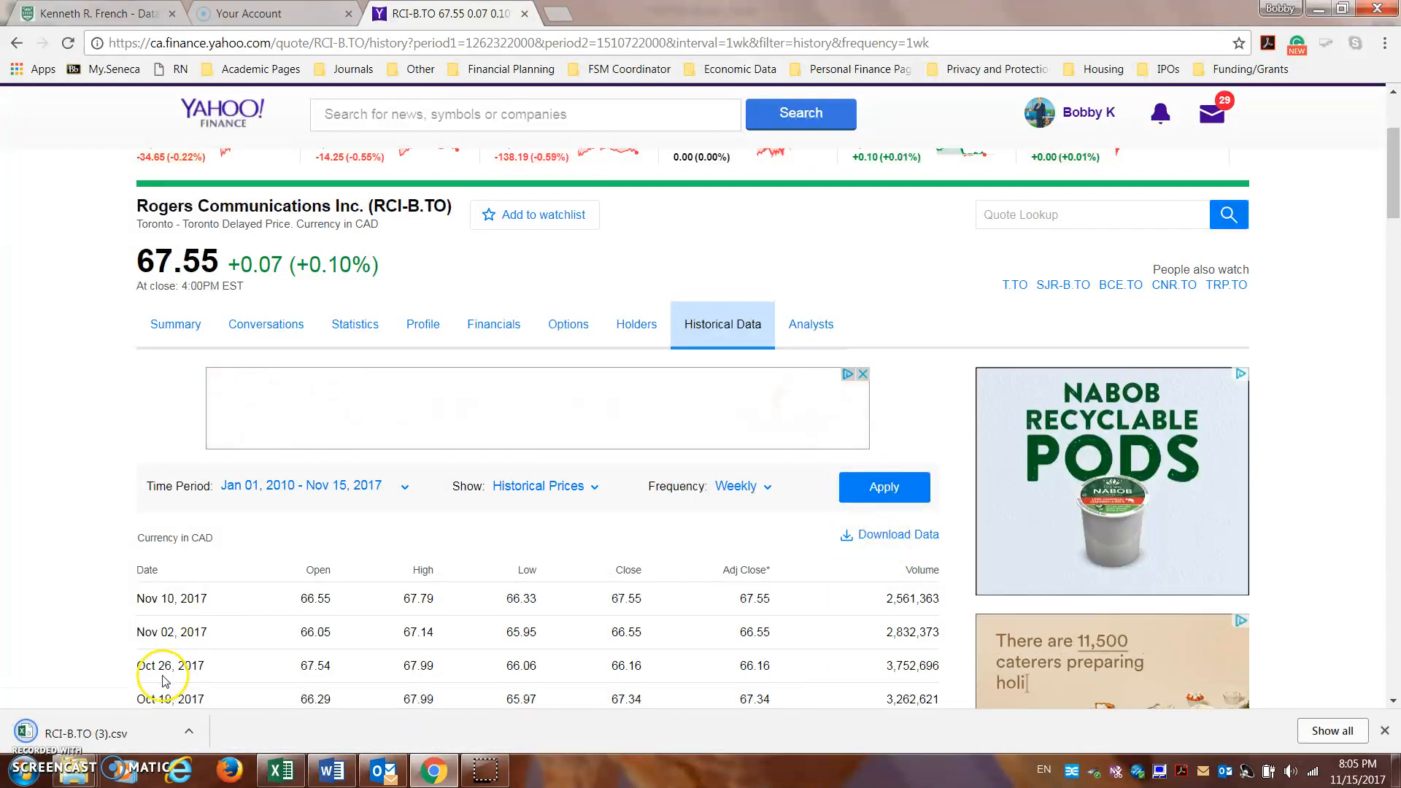
{"action": "left_click", "coordinate": [117, 732]}
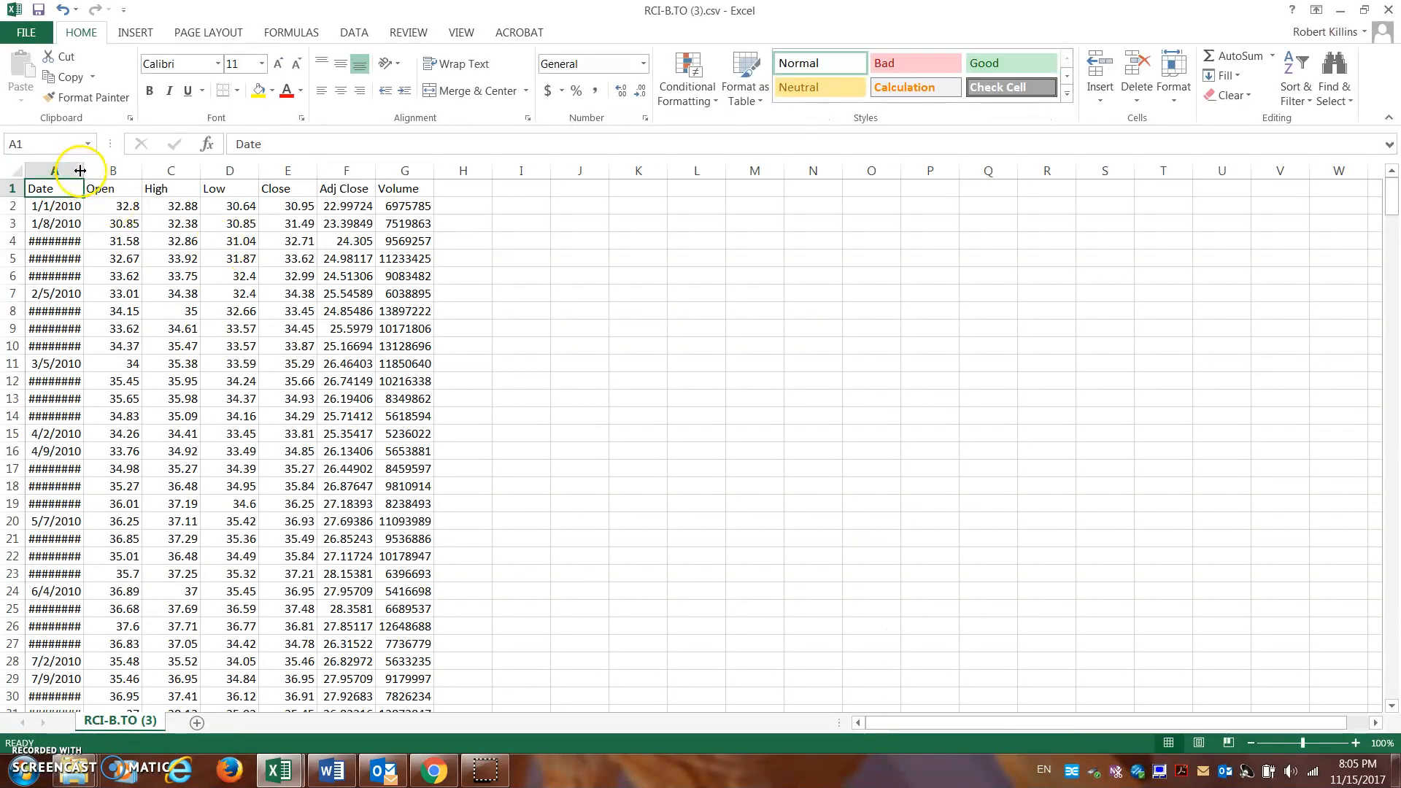
Autofit the Date column and delete the Open, High, Low, Close and Volume columns, keeping only Date and Adj Close
{"action": "double_click", "coordinate": [80, 170]}
{"action": "left_click_drag", "start_coordinate": [120, 170], "coordinate": [298, 184]}
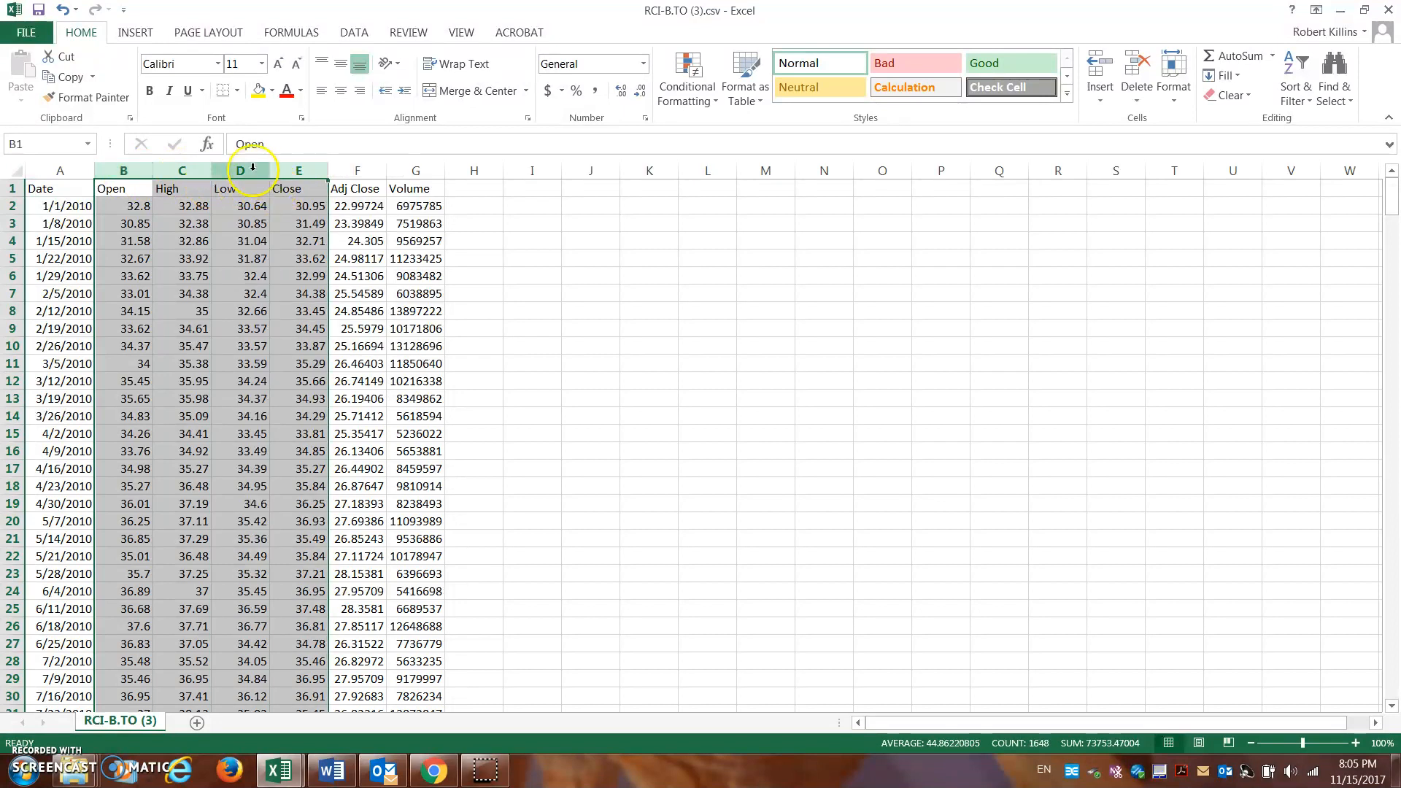
{"action": "right_click", "coordinate": [252, 170]}
{"action": "left_click", "coordinate": [313, 310]}
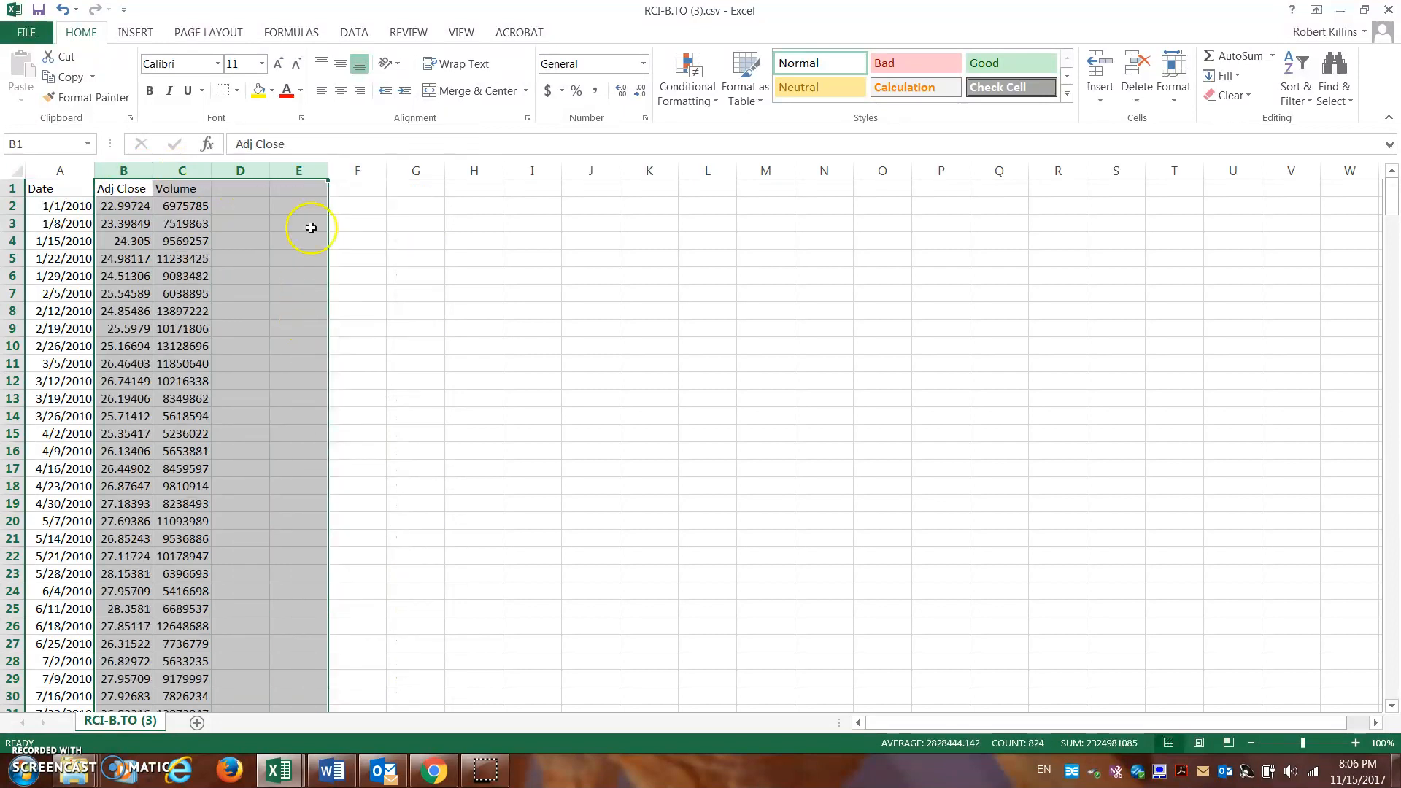
{"action": "left_click", "coordinate": [181, 170]}
{"action": "right_click", "coordinate": [182, 170]}
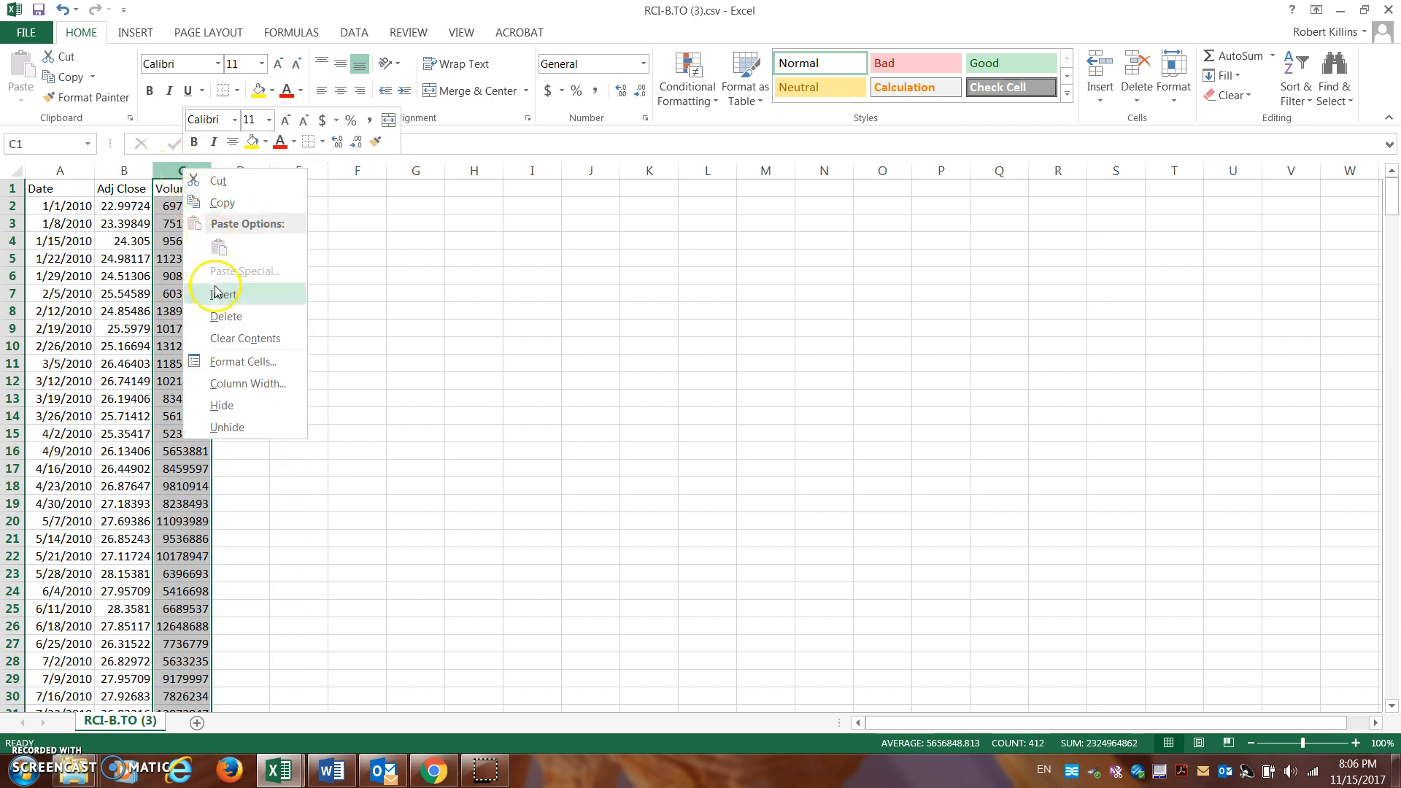
{"action": "left_click", "coordinate": [223, 316]}
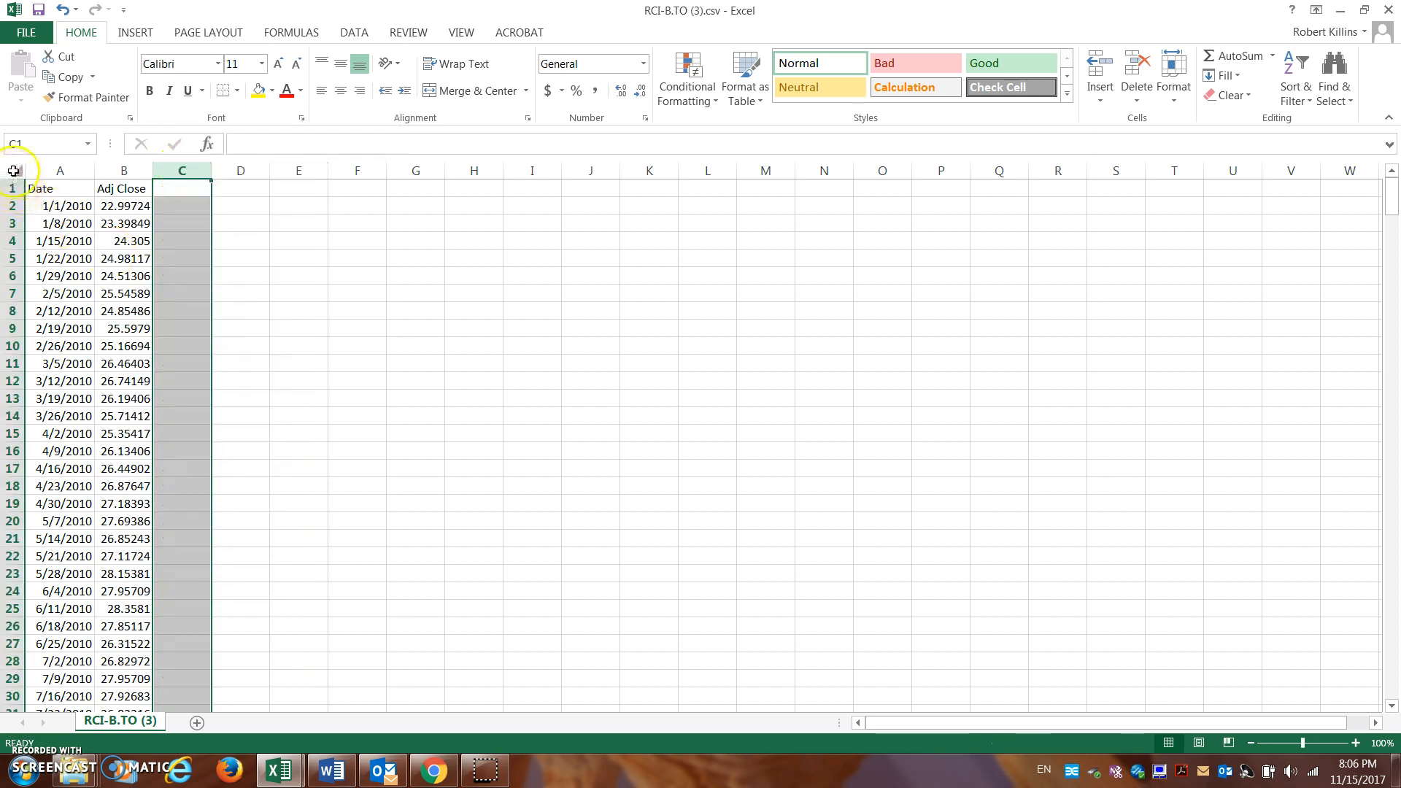
Sort the whole Rogers sheet by the dates in column A from newest to oldest
{"action": "left_click", "coordinate": [13, 171]}
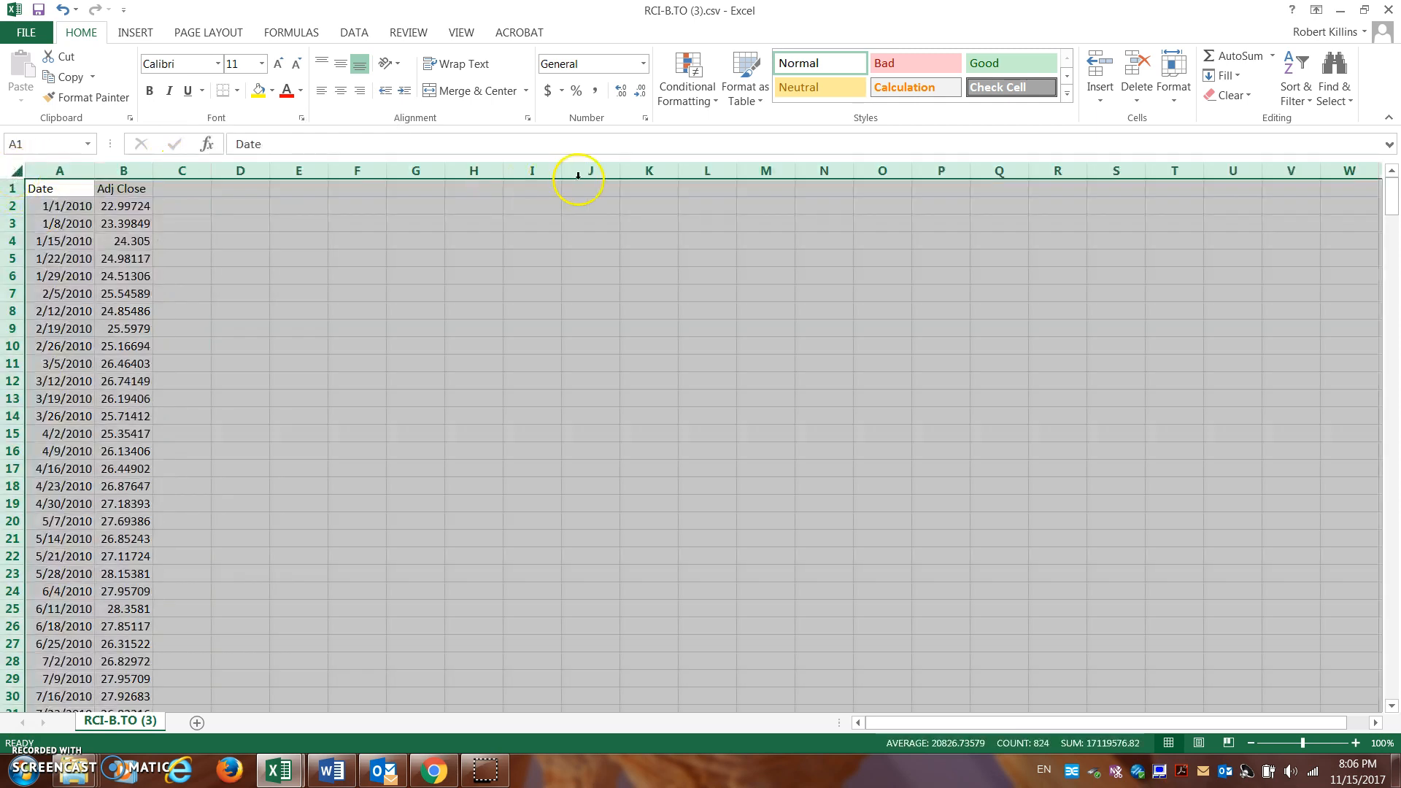
{"action": "left_click", "coordinate": [1311, 93]}
{"action": "left_click", "coordinate": [1309, 174]}
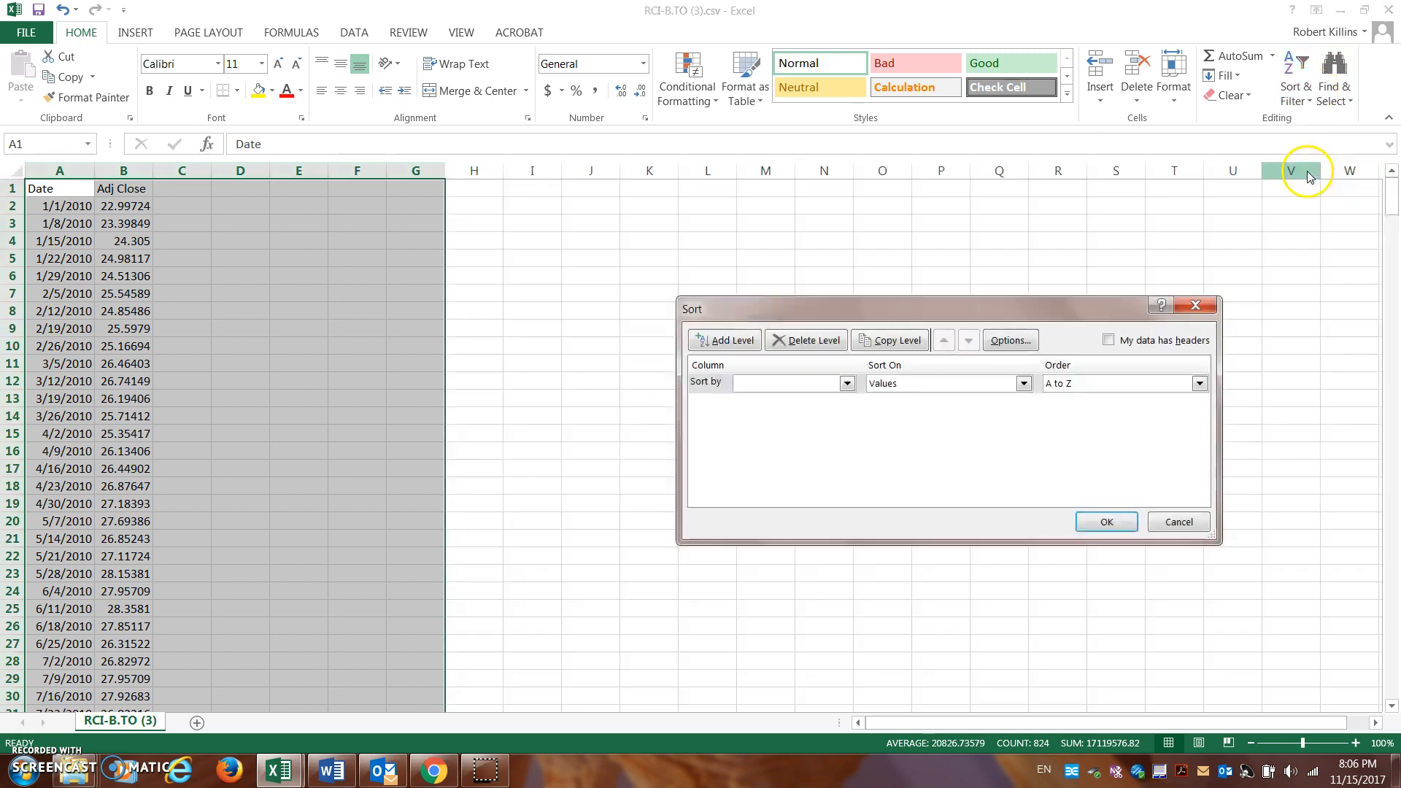
{"action": "left_click", "coordinate": [846, 383]}
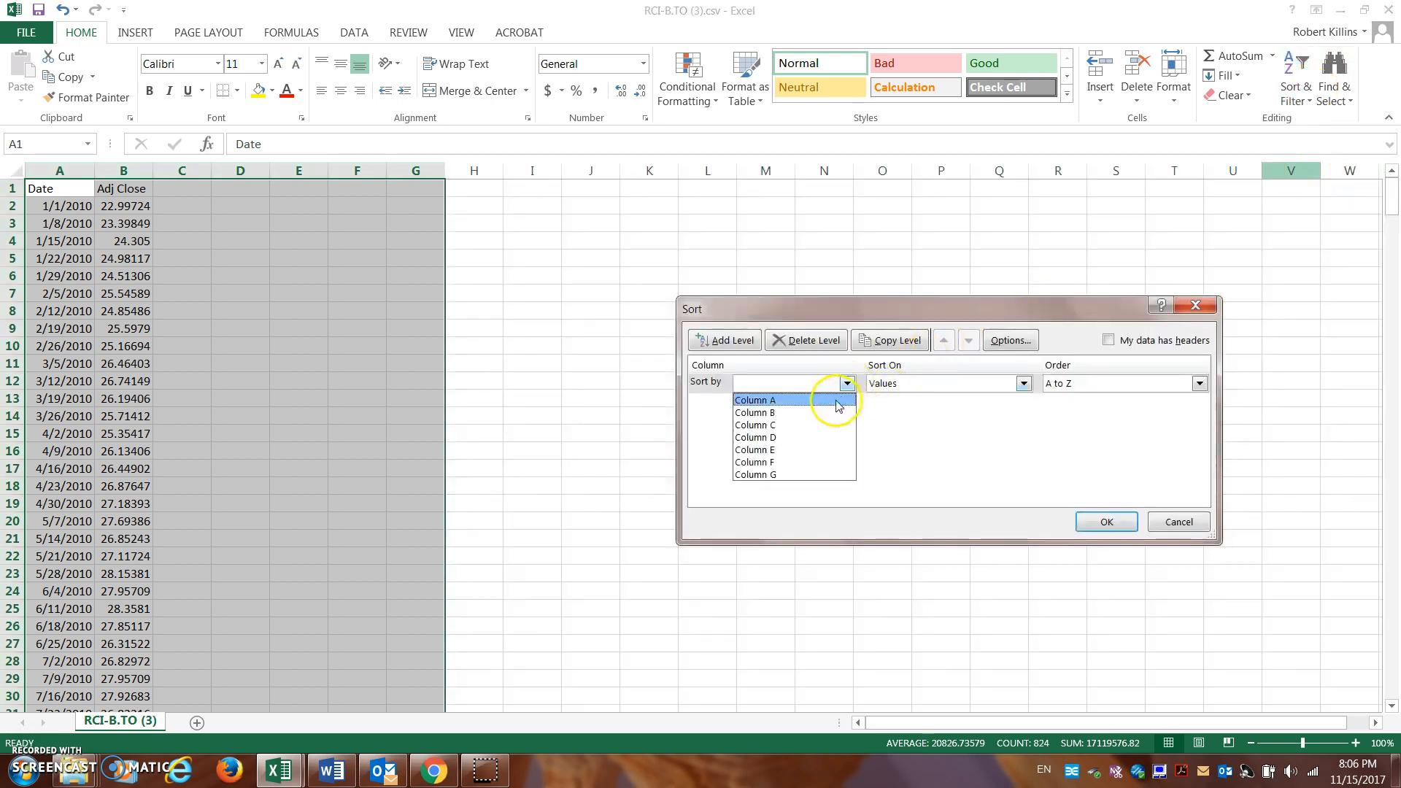
{"action": "left_click", "coordinate": [836, 402]}
{"action": "left_click", "coordinate": [1105, 384]}
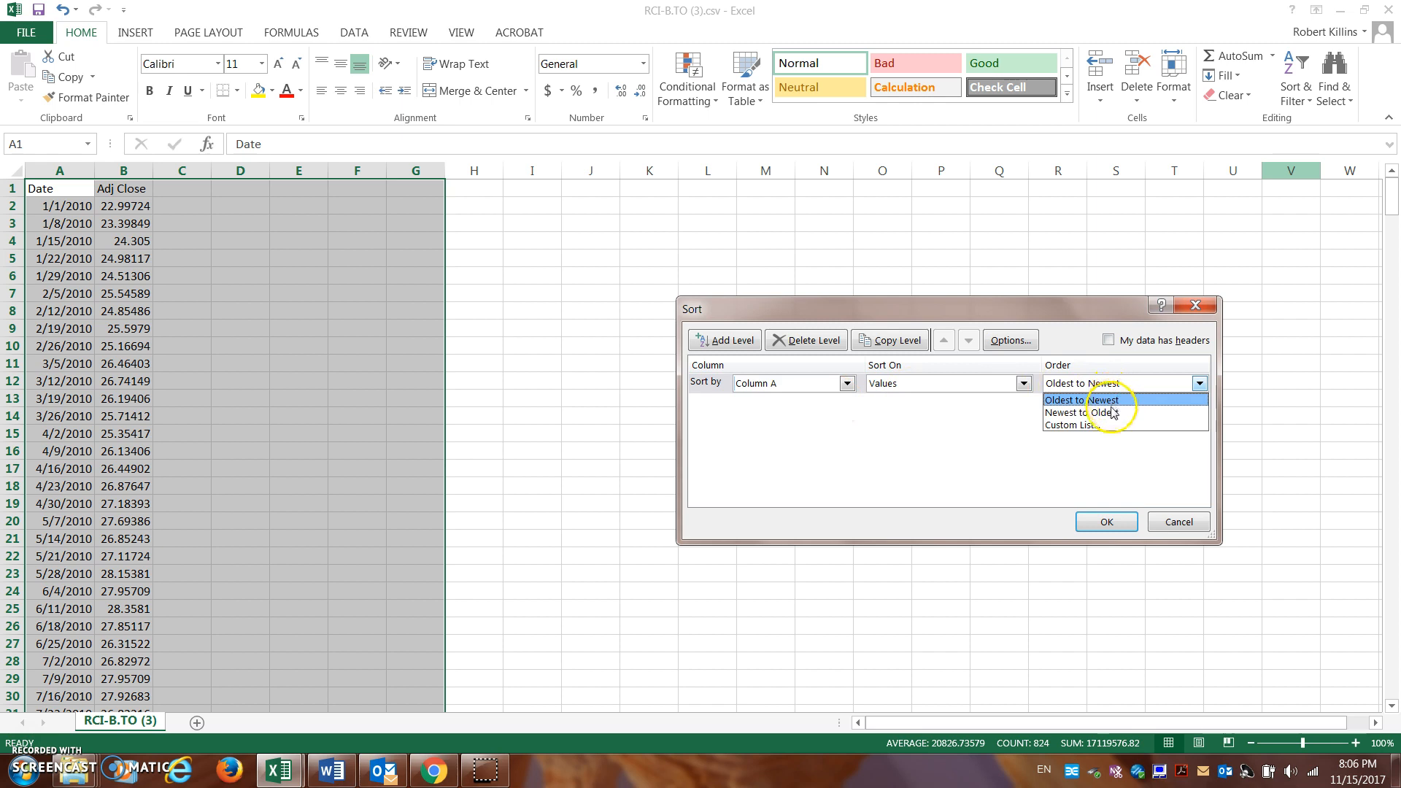
{"action": "left_click", "coordinate": [1109, 412]}
{"action": "left_click", "coordinate": [1102, 524]}
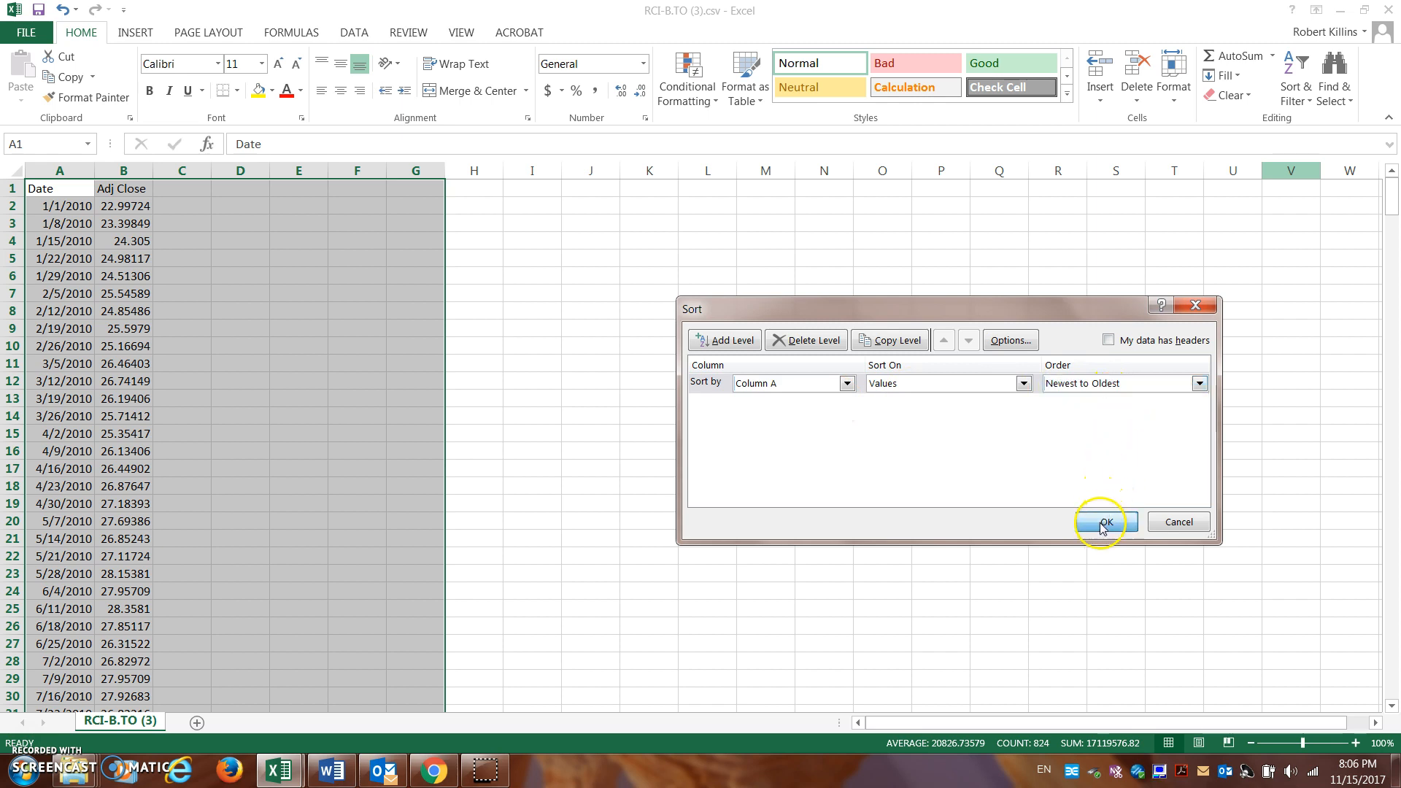
Rename the Adj Close header in B1 of the Rogers sheet as RCI
{"action": "left_click", "coordinate": [672, 416]}
{"action": "left_click", "coordinate": [126, 194]}
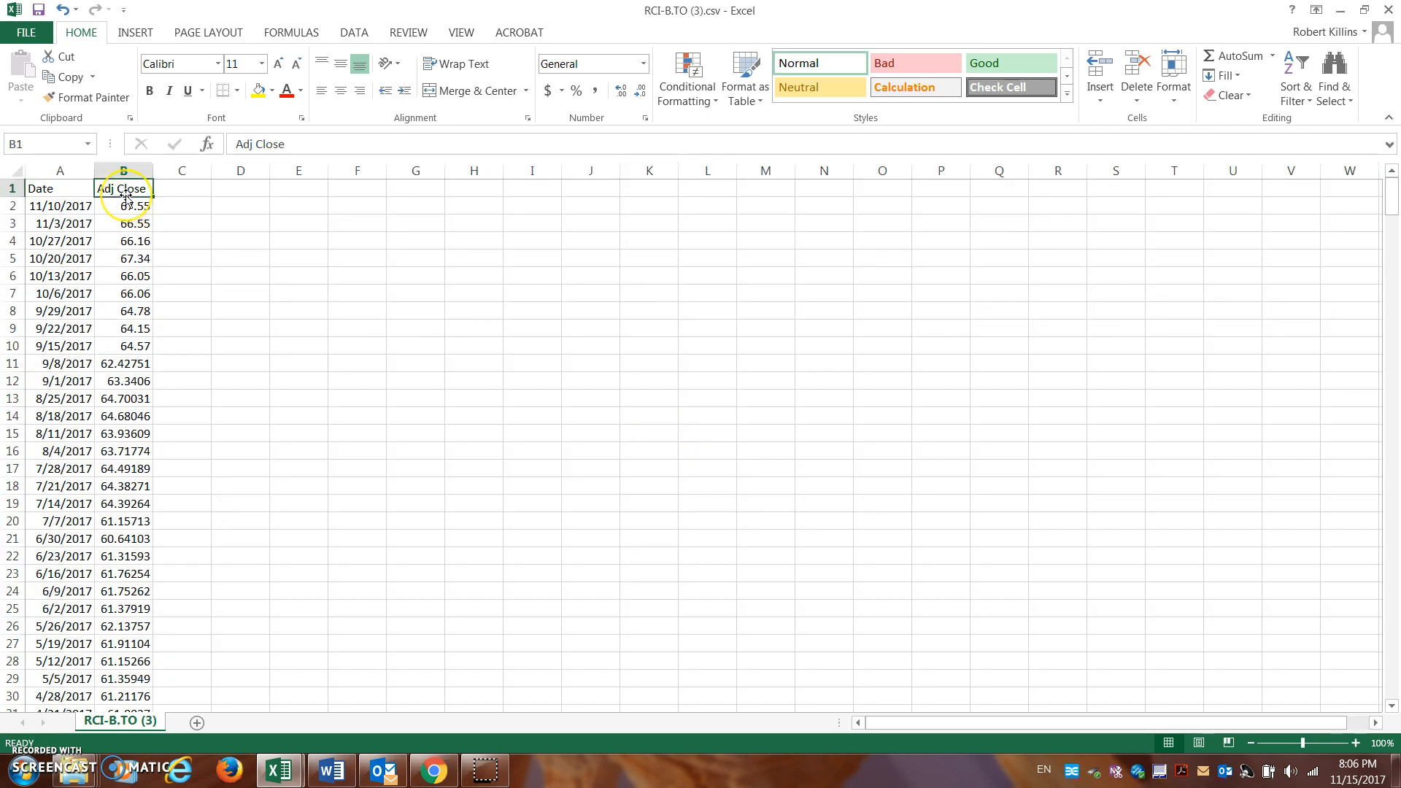
{"action": "type", "text": "RCI"}
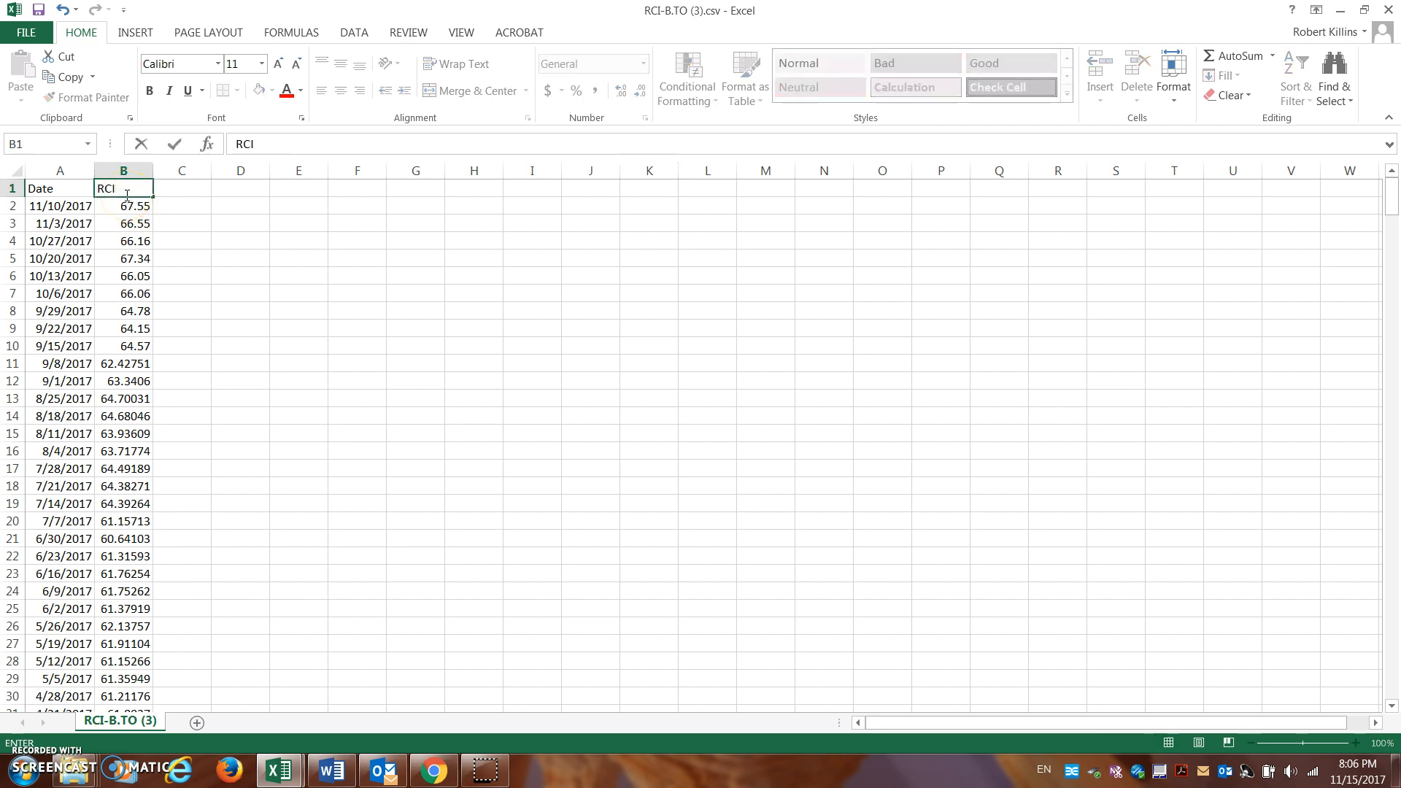
Copy the RCI price column into column C of the ^GSPTSE (3).csv workbook and widen the column slightly
{"action": "left_click", "coordinate": [124, 170]}
{"action": "right_click", "coordinate": [127, 172]}
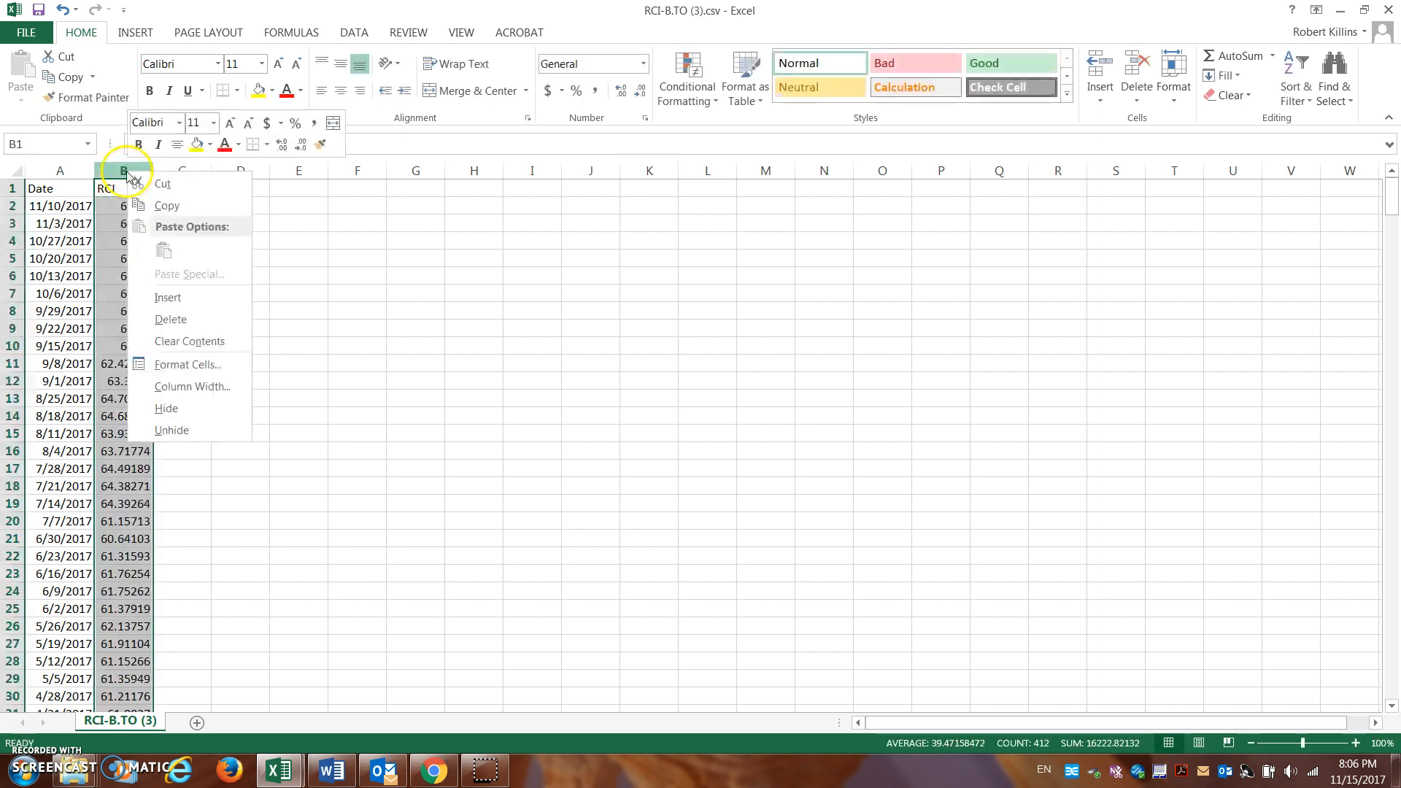
{"action": "left_click", "coordinate": [186, 216]}
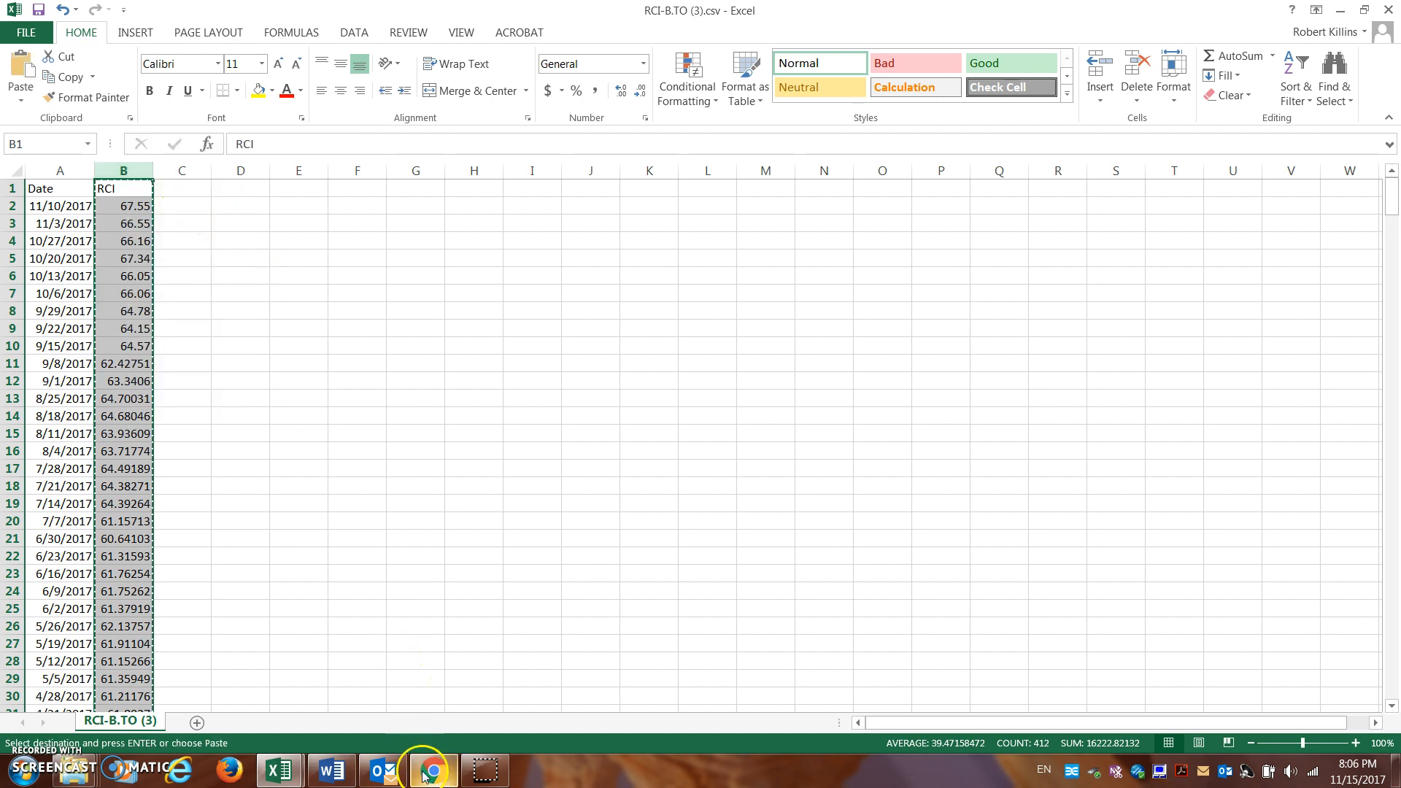
{"action": "left_click", "coordinate": [280, 770]}
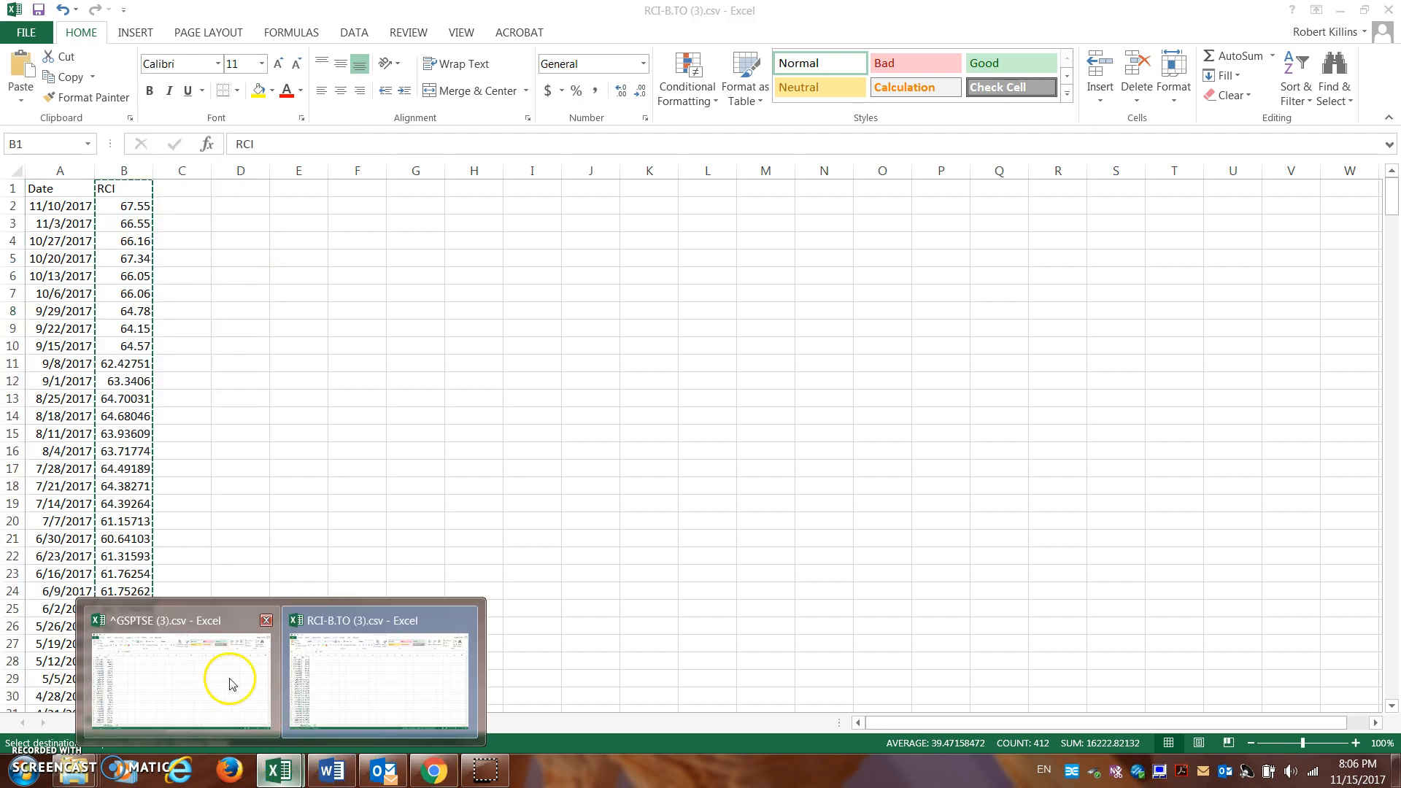
{"action": "left_click", "coordinate": [231, 684]}
{"action": "left_click", "coordinate": [186, 193]}
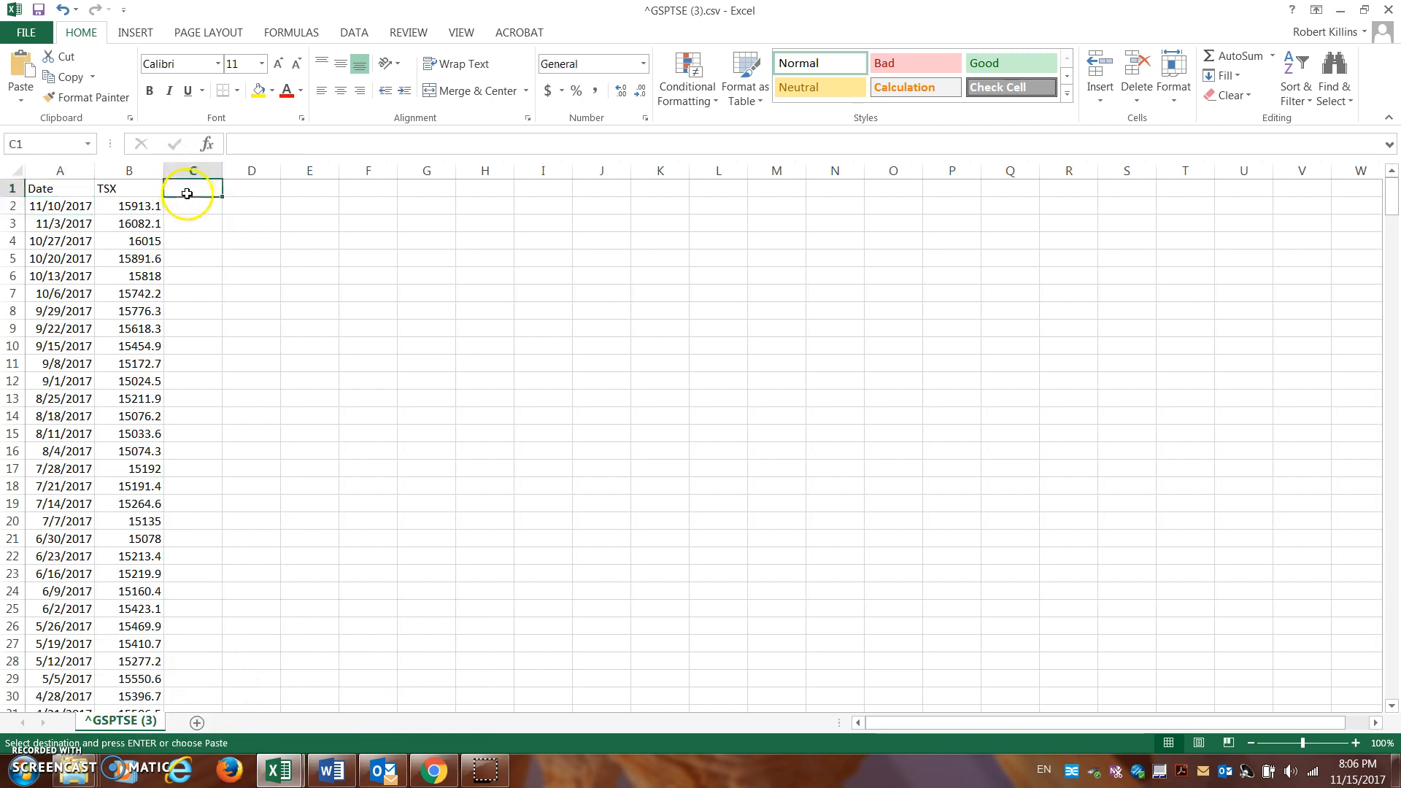
{"action": "key", "text": "ctrl+v"}
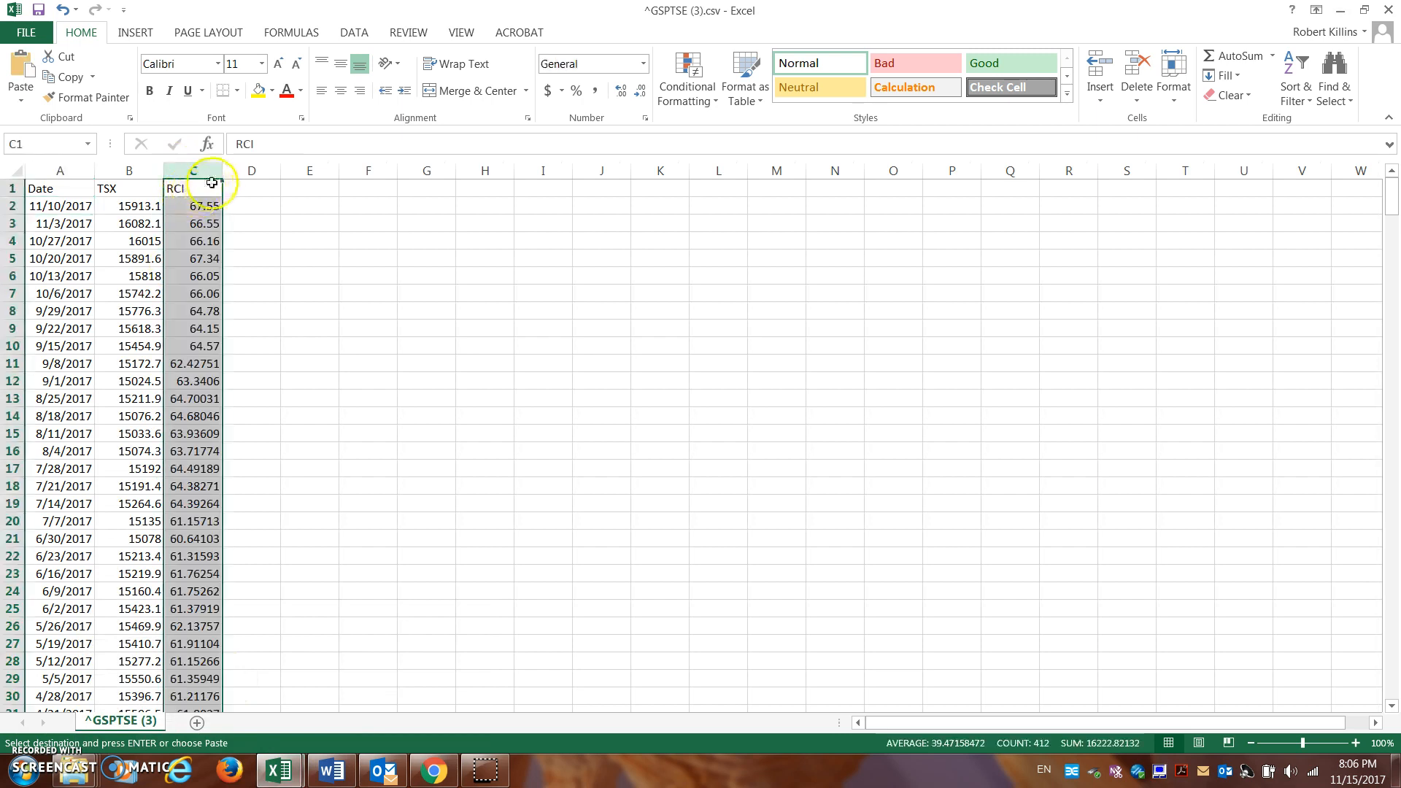
{"action": "left_click_drag", "start_coordinate": [223, 174], "coordinate": [229, 172]}
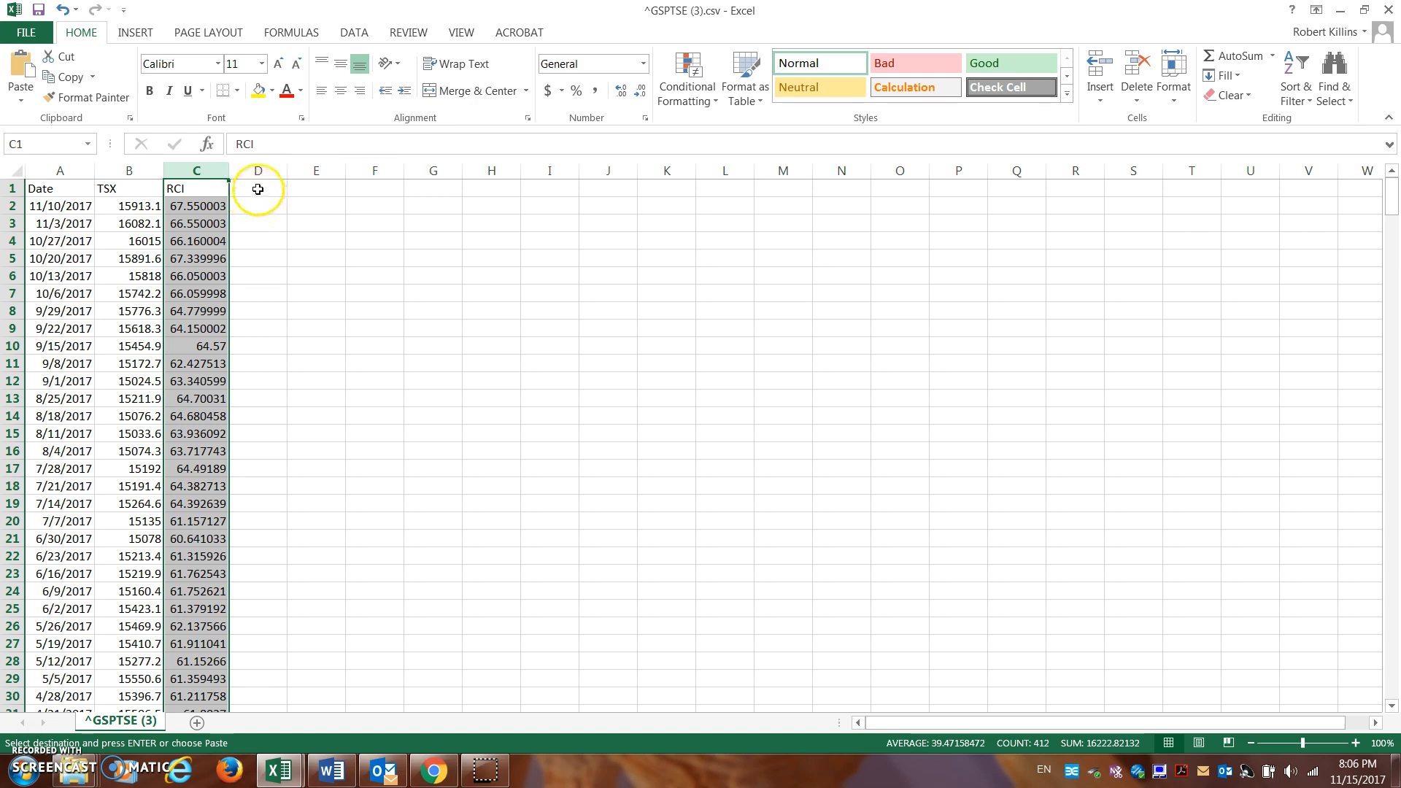
Check that the dates and both price columns run down to the last row, and enter the header rTSX in D1
{"action": "left_click", "coordinate": [257, 189]}
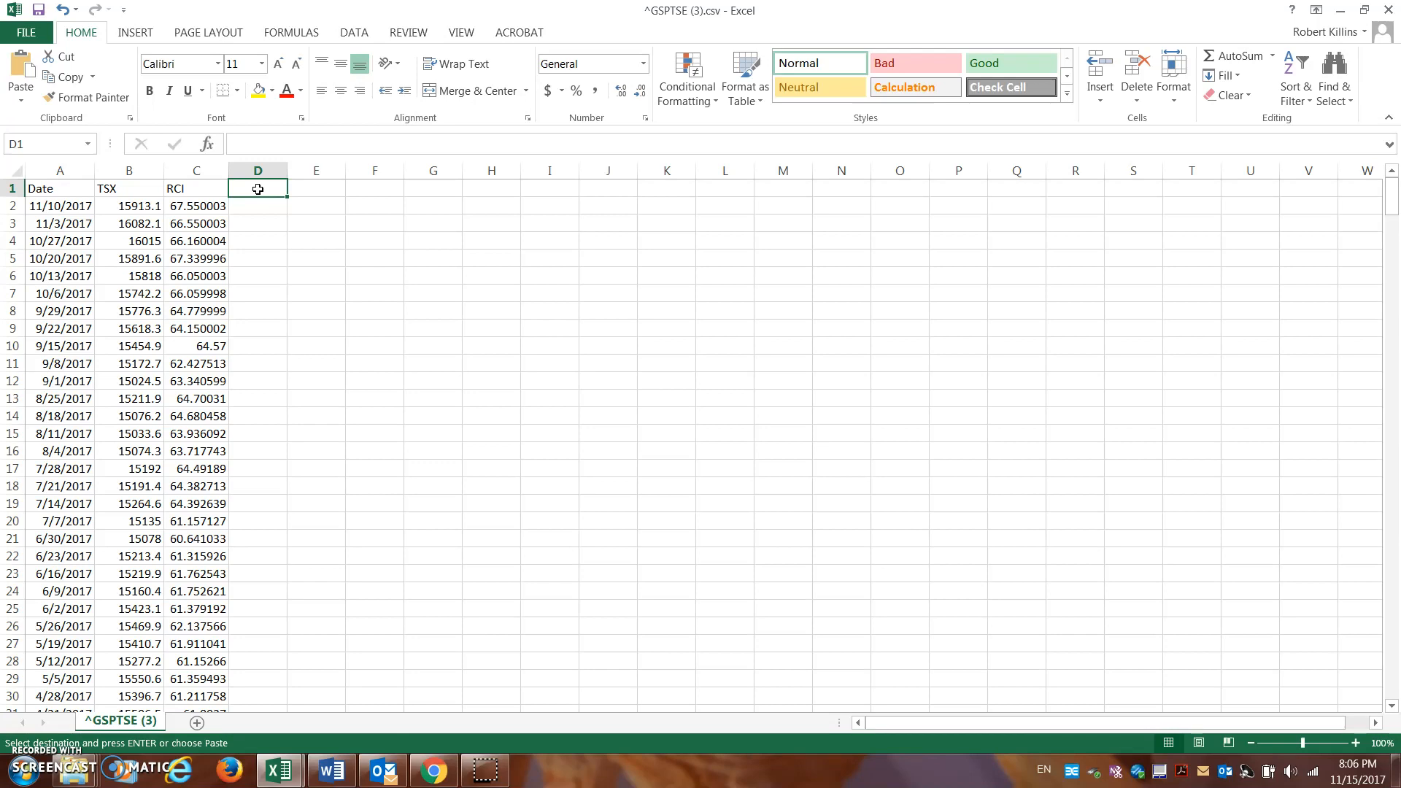
{"action": "left_click_drag", "start_coordinate": [1391, 191], "coordinate": [1395, 706]}
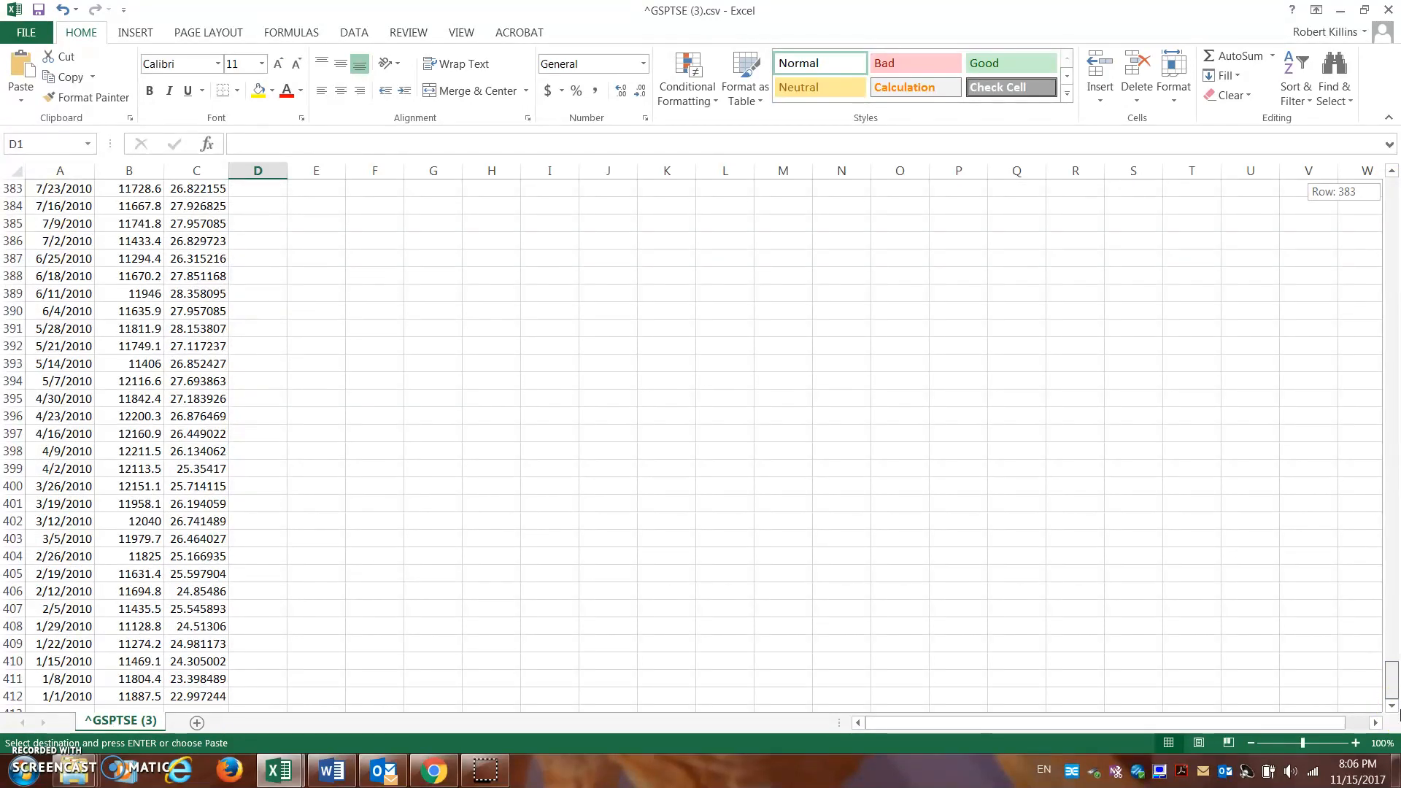
{"action": "left_click_drag", "start_coordinate": [1397, 709], "coordinate": [1387, 191]}
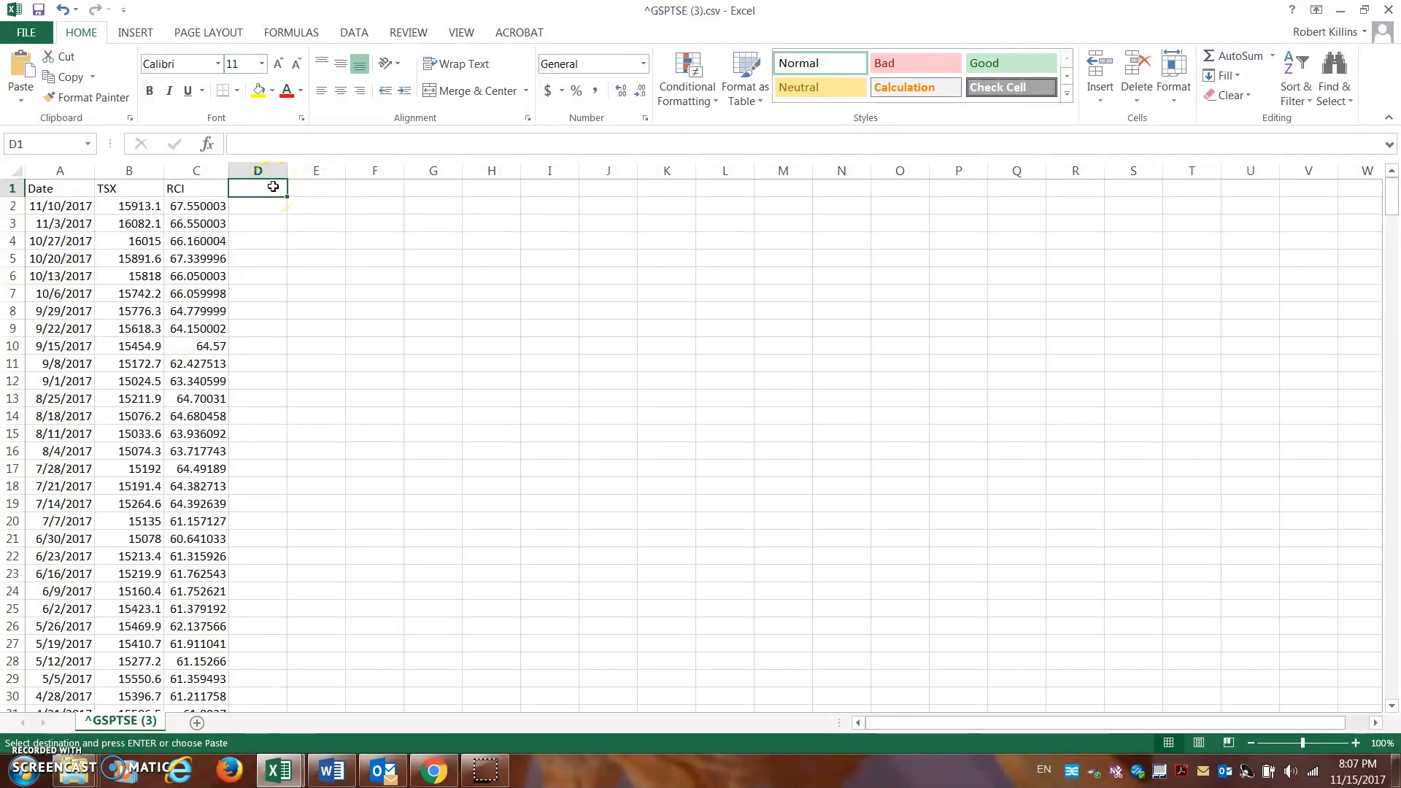
{"action": "type", "text": "rTSX"}
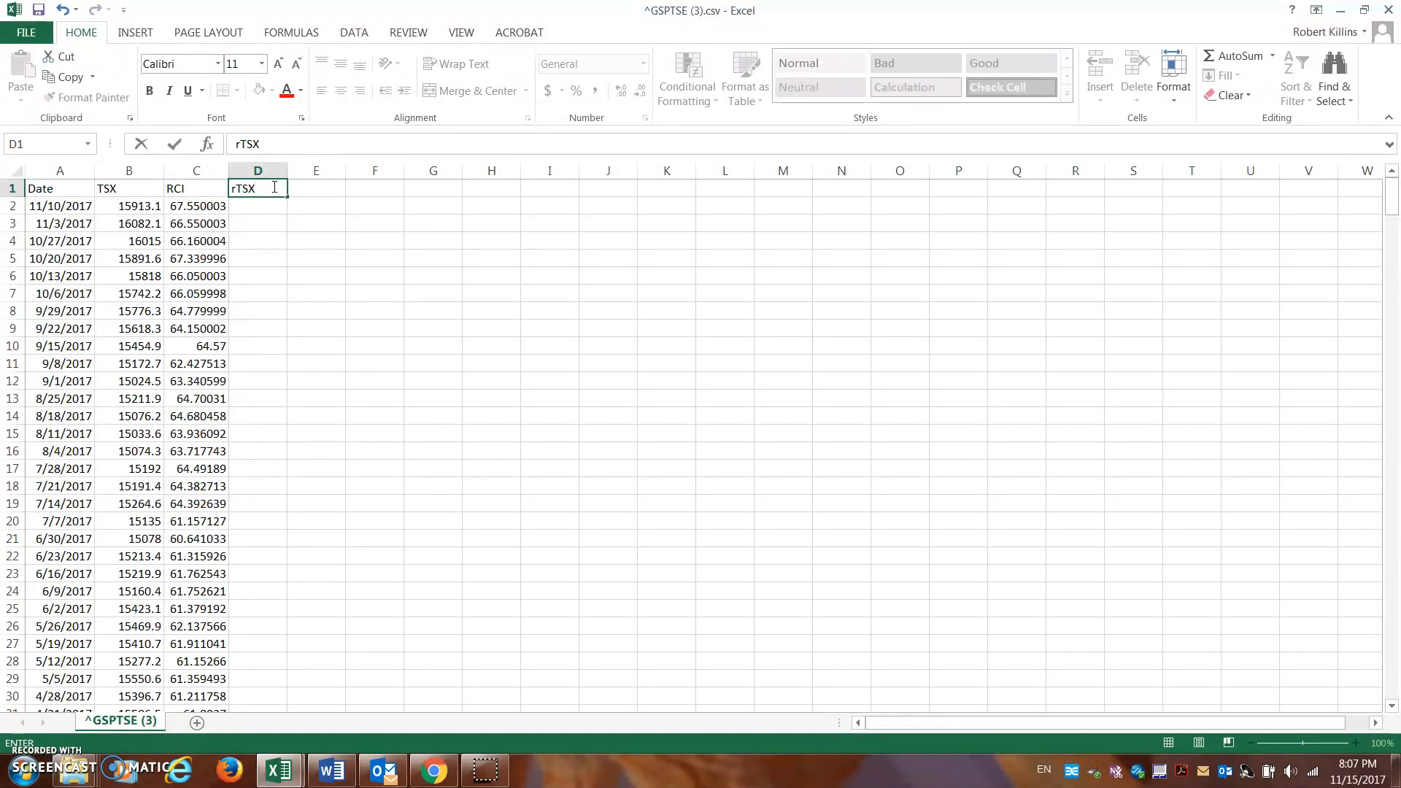
{"action": "key", "text": "Return"}
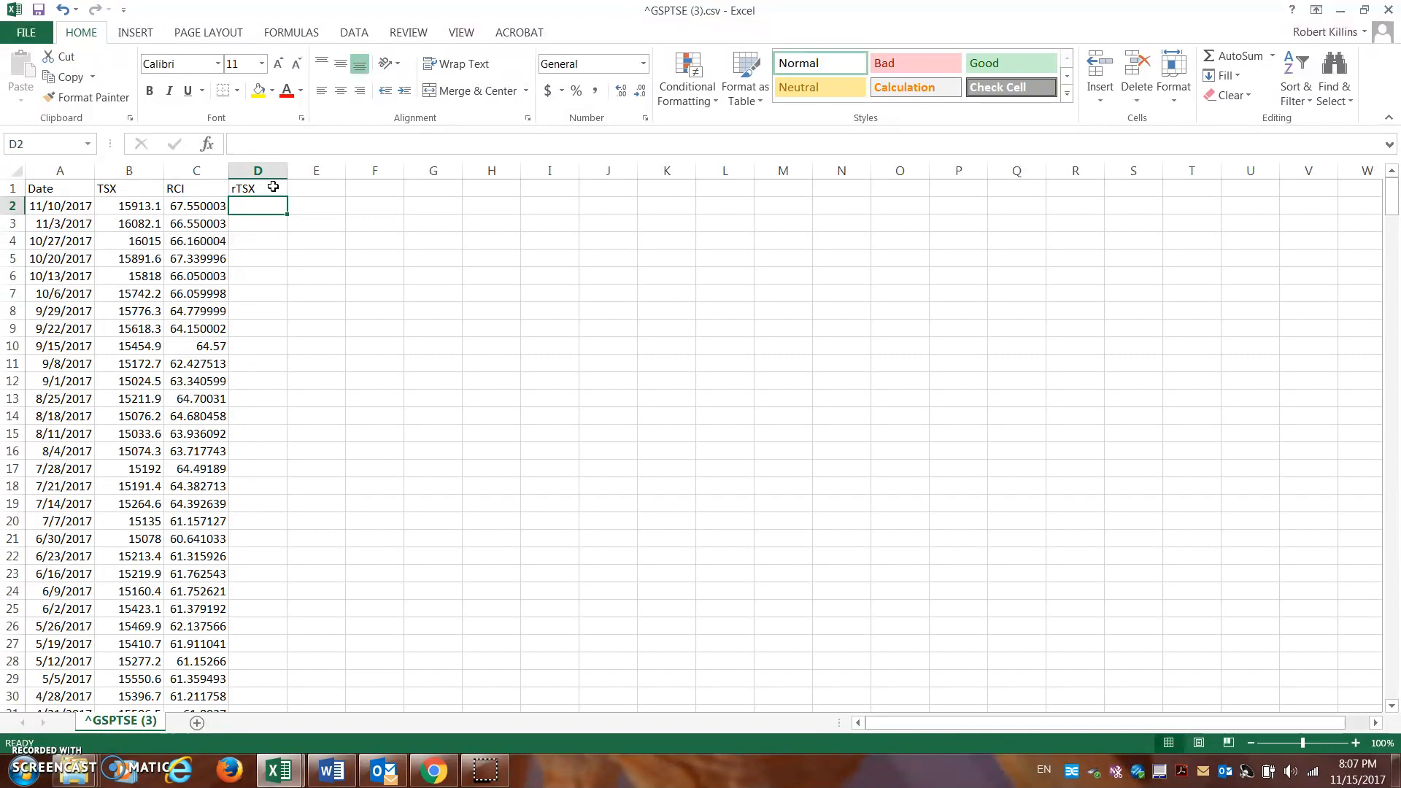
Calculate the latest weekly TSX return in D2 with the formula =(B2-B3)/B3
{"action": "type", "text": "="}
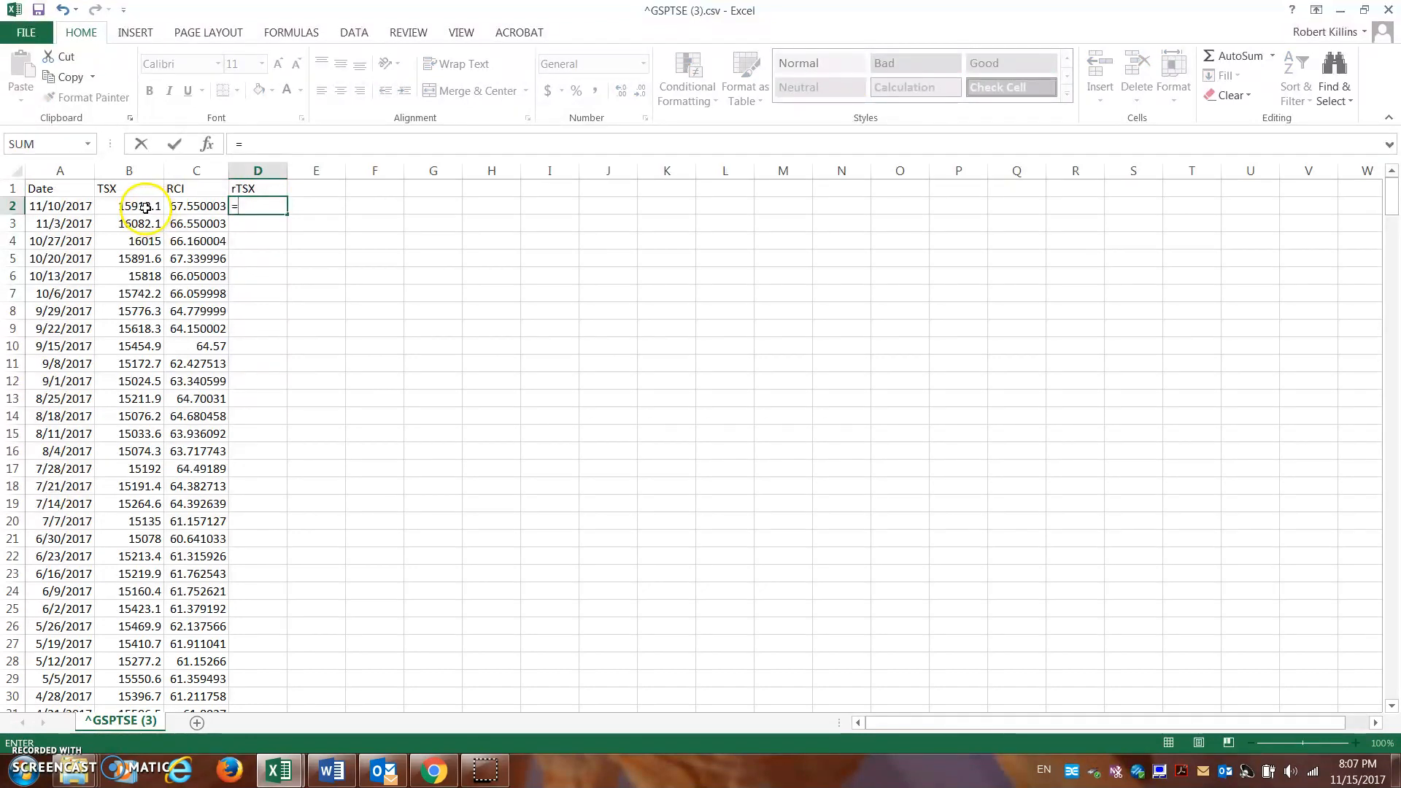
{"action": "type", "text": "("}
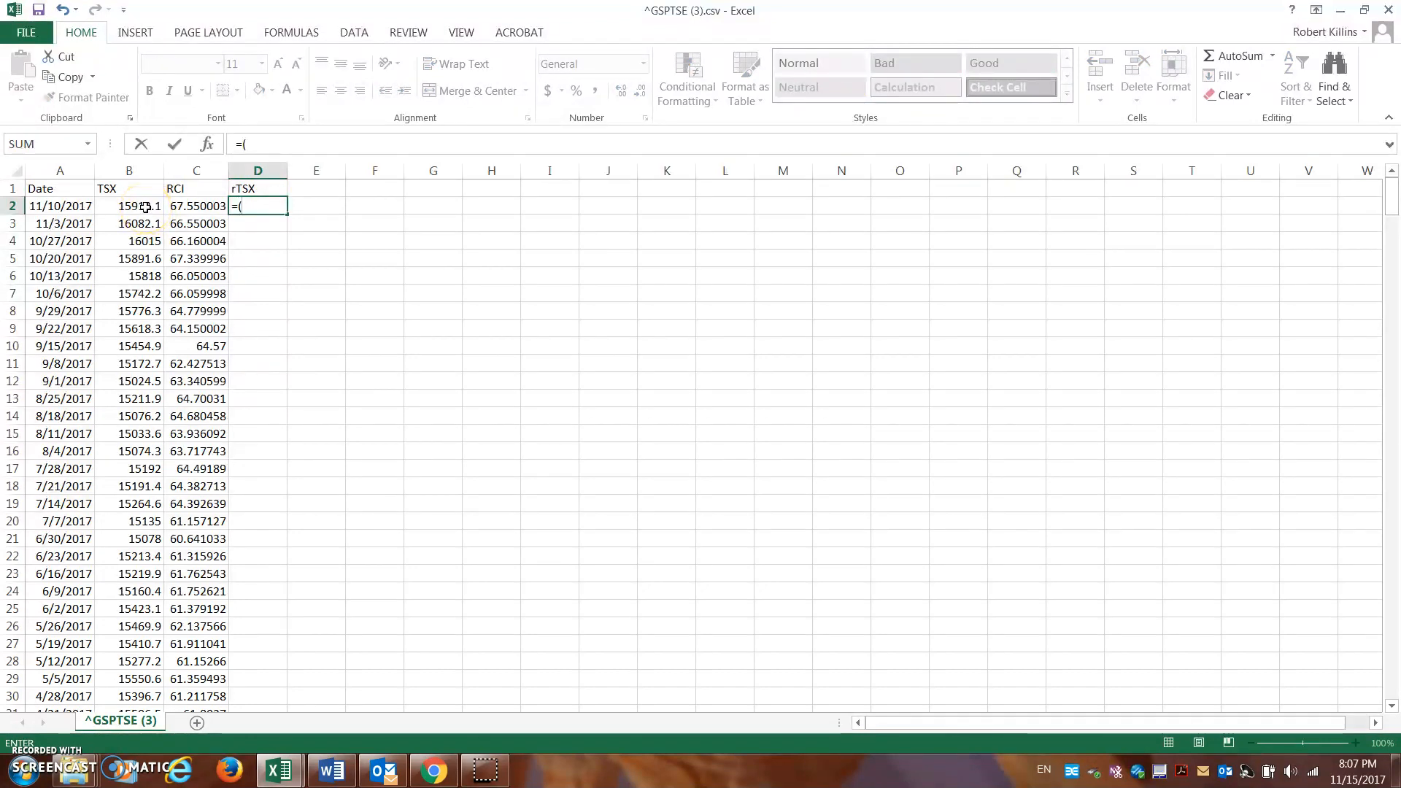
{"action": "left_click", "coordinate": [146, 208]}
{"action": "type", "text": "-"}
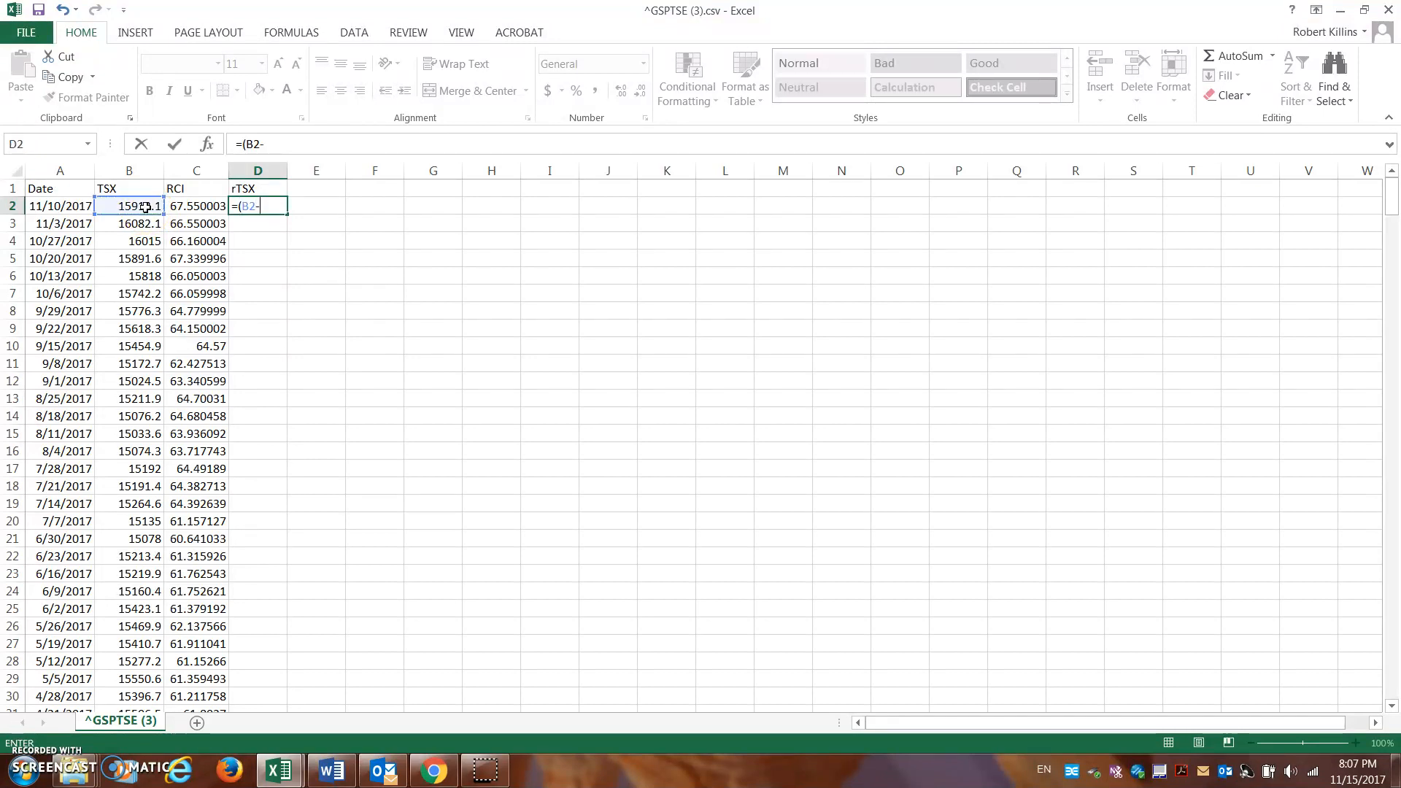
{"action": "left_click", "coordinate": [143, 221]}
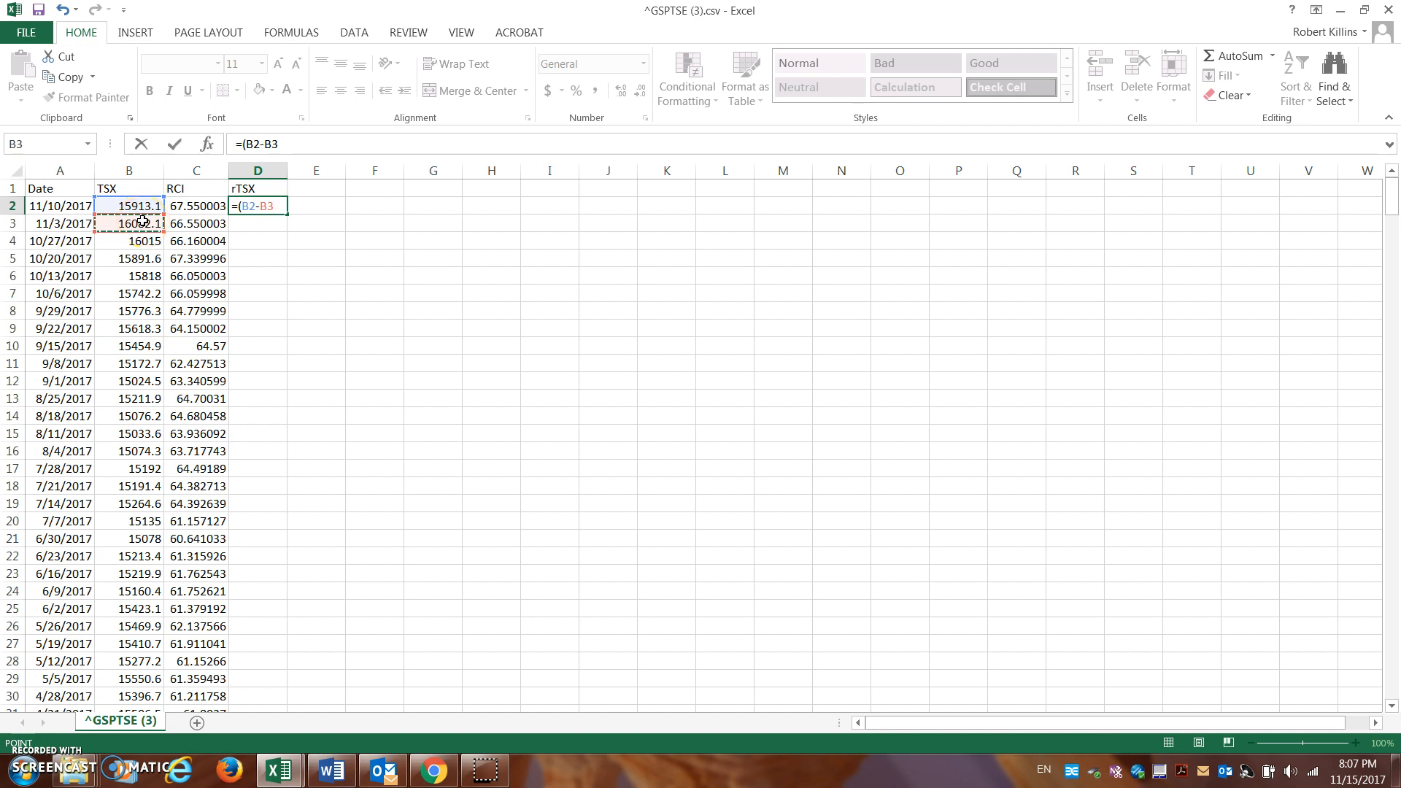
{"action": "type", "text": ")/"}
{"action": "left_click", "coordinate": [143, 222]}
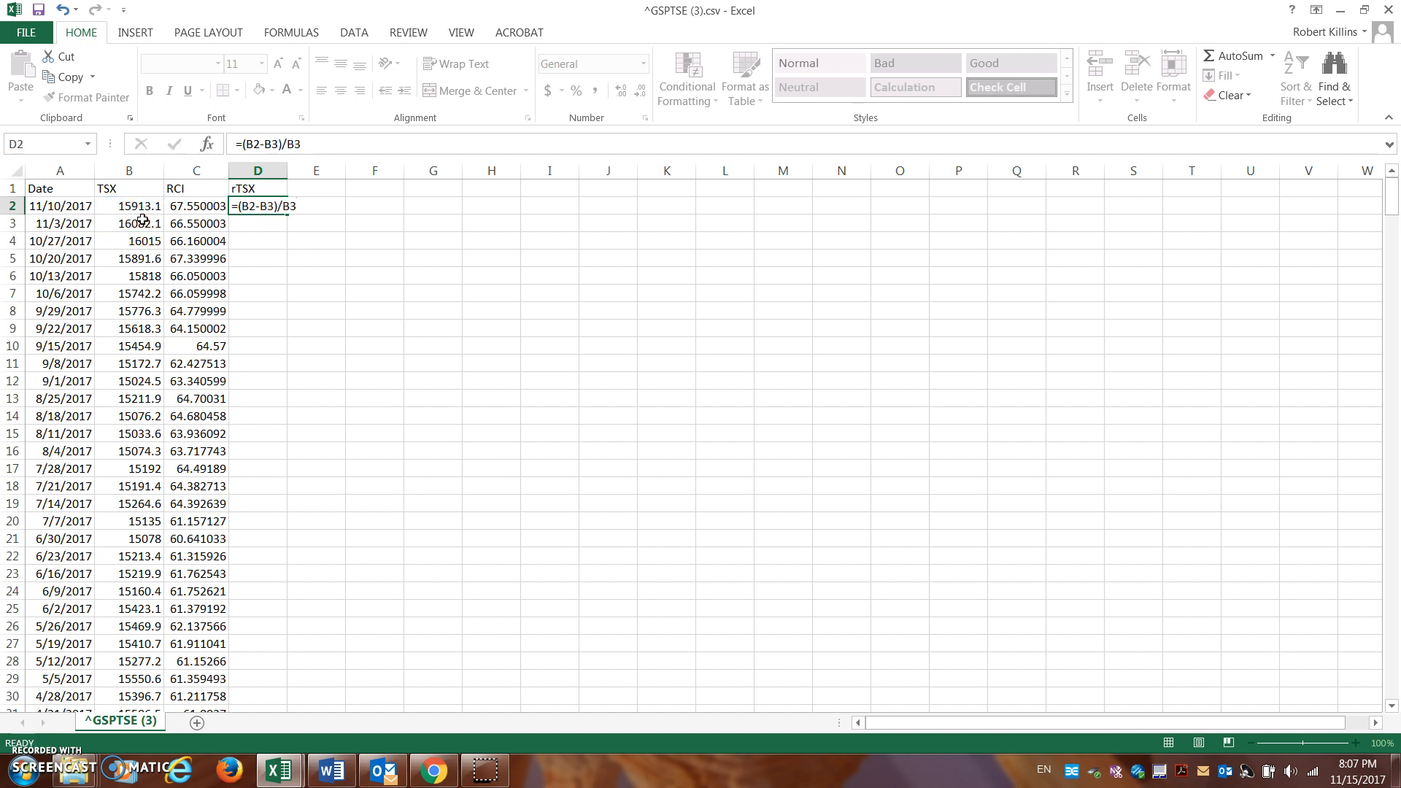
{"action": "key", "text": "Return"}
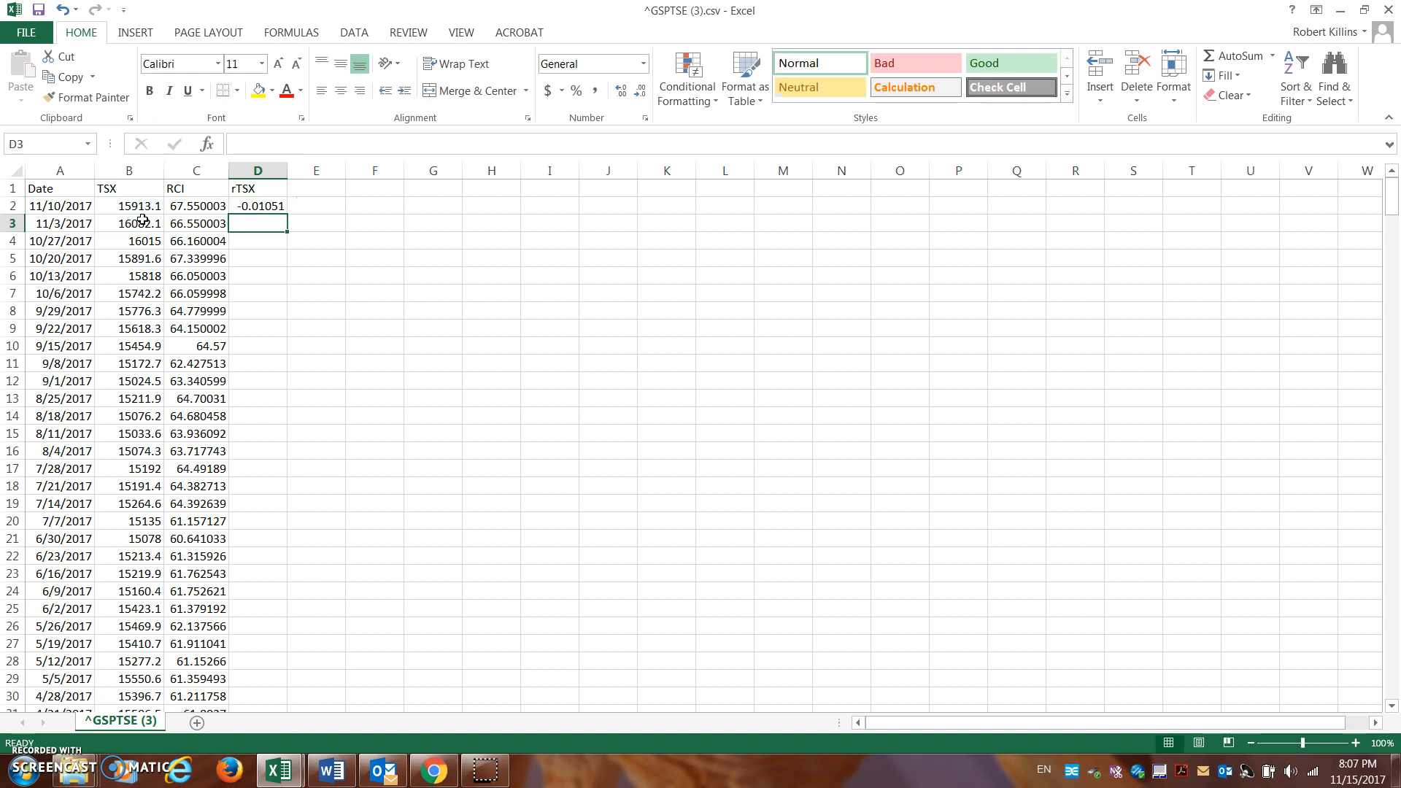
Format cell D2 as a percentage with three decimal places
{"action": "left_click", "coordinate": [264, 205]}
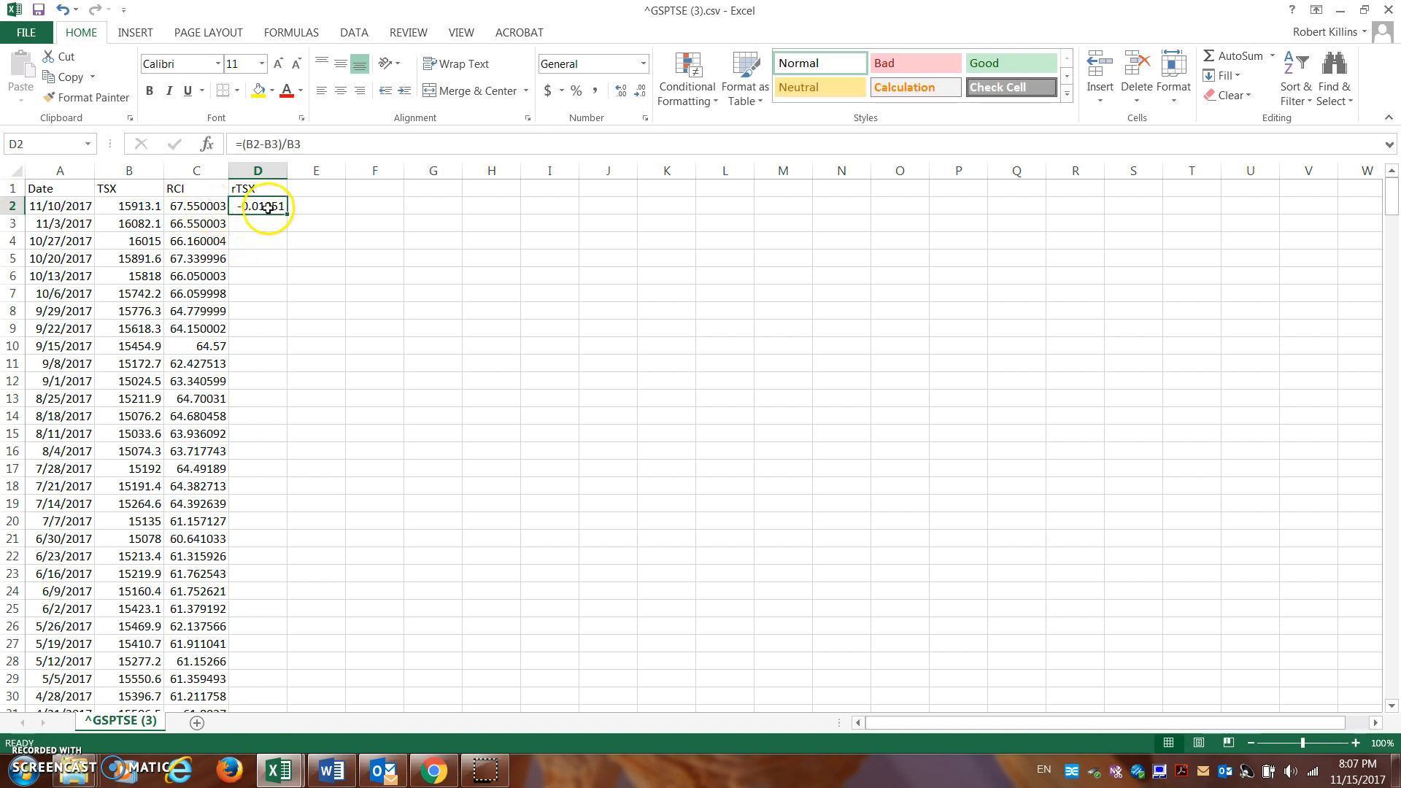
{"action": "left_click", "coordinate": [576, 90]}
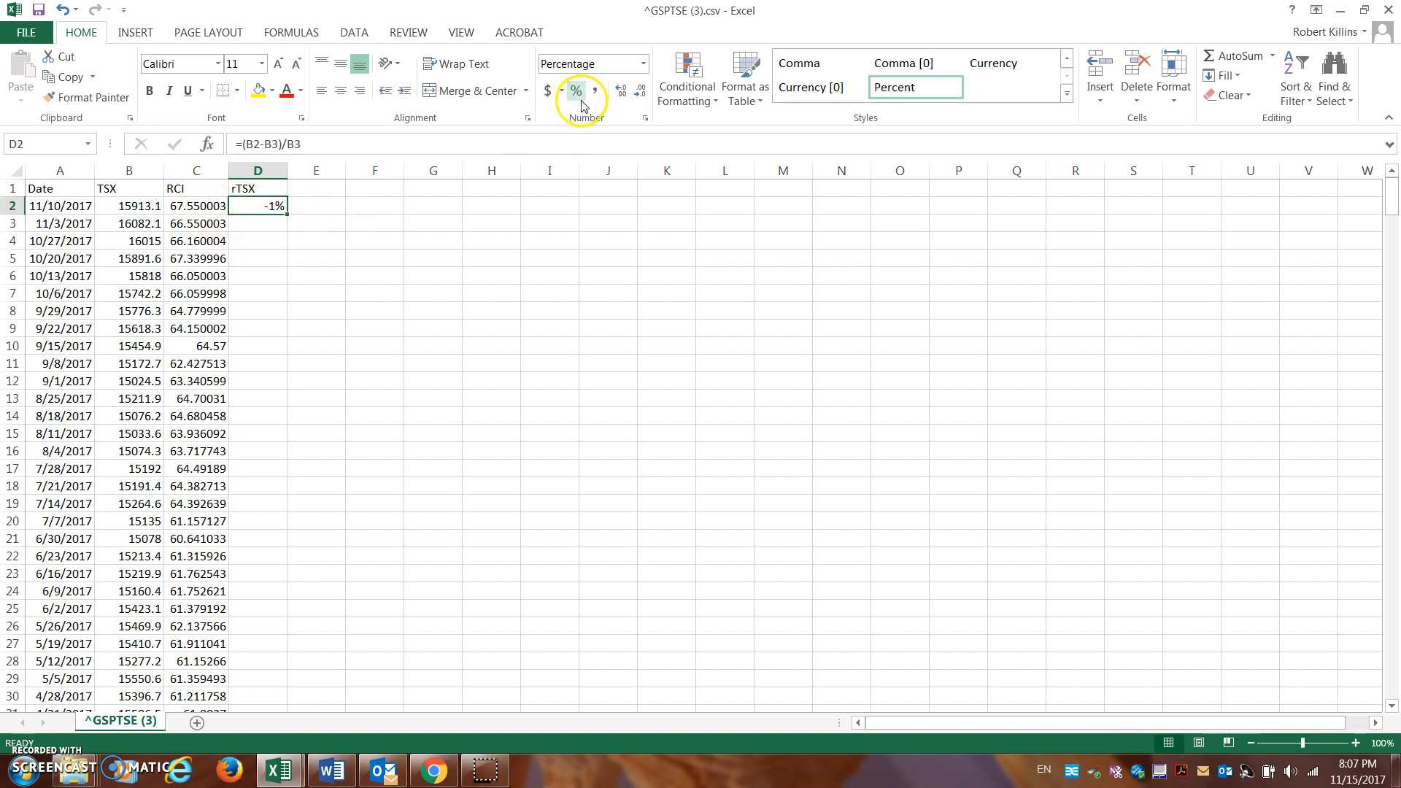
{"action": "left_click", "coordinate": [619, 93]}
{"action": "left_click", "coordinate": [619, 92]}
{"action": "left_click", "coordinate": [618, 92]}
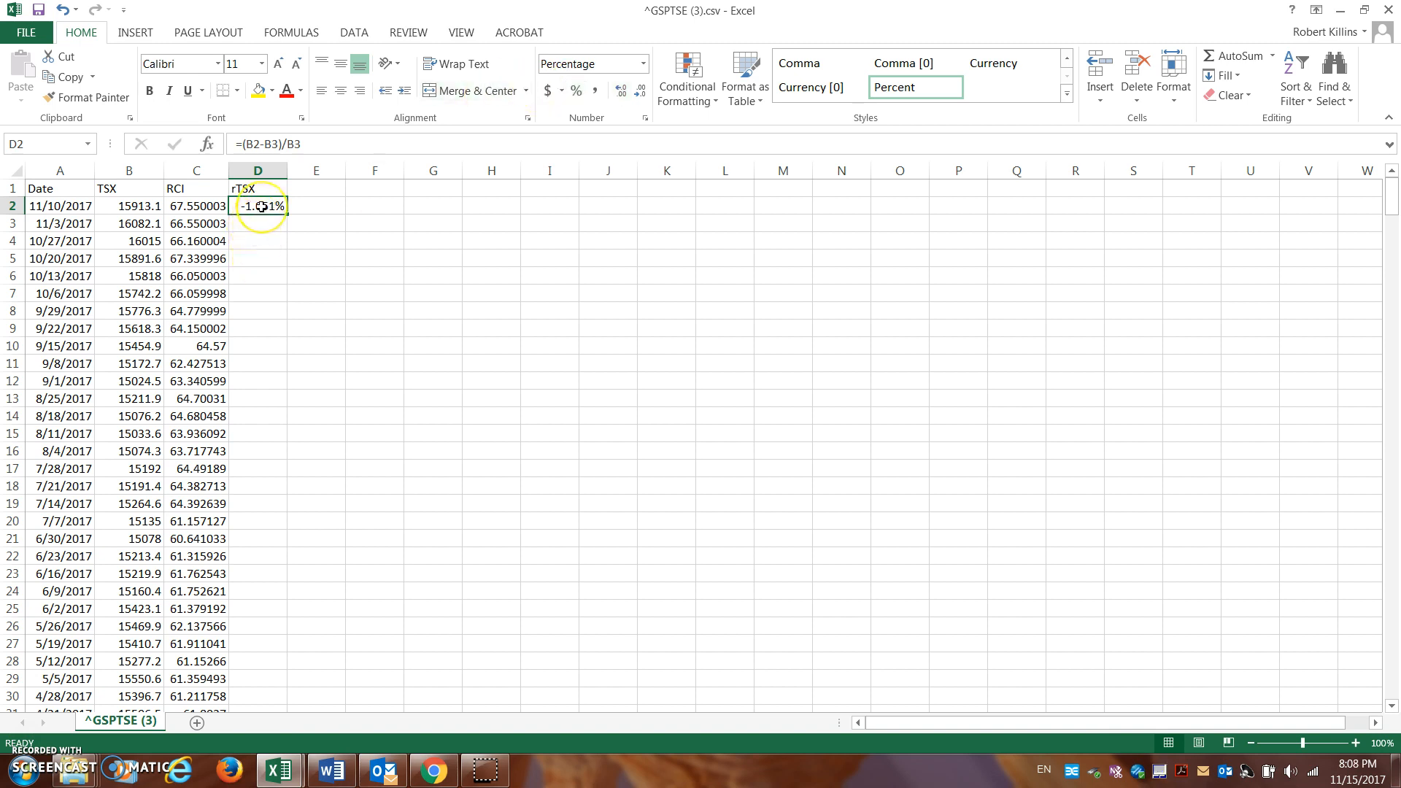
Replace the return formula in D2 with =LN(B2/B3) and fill it down the rTSX column
{"action": "key", "text": "BackSpace"}
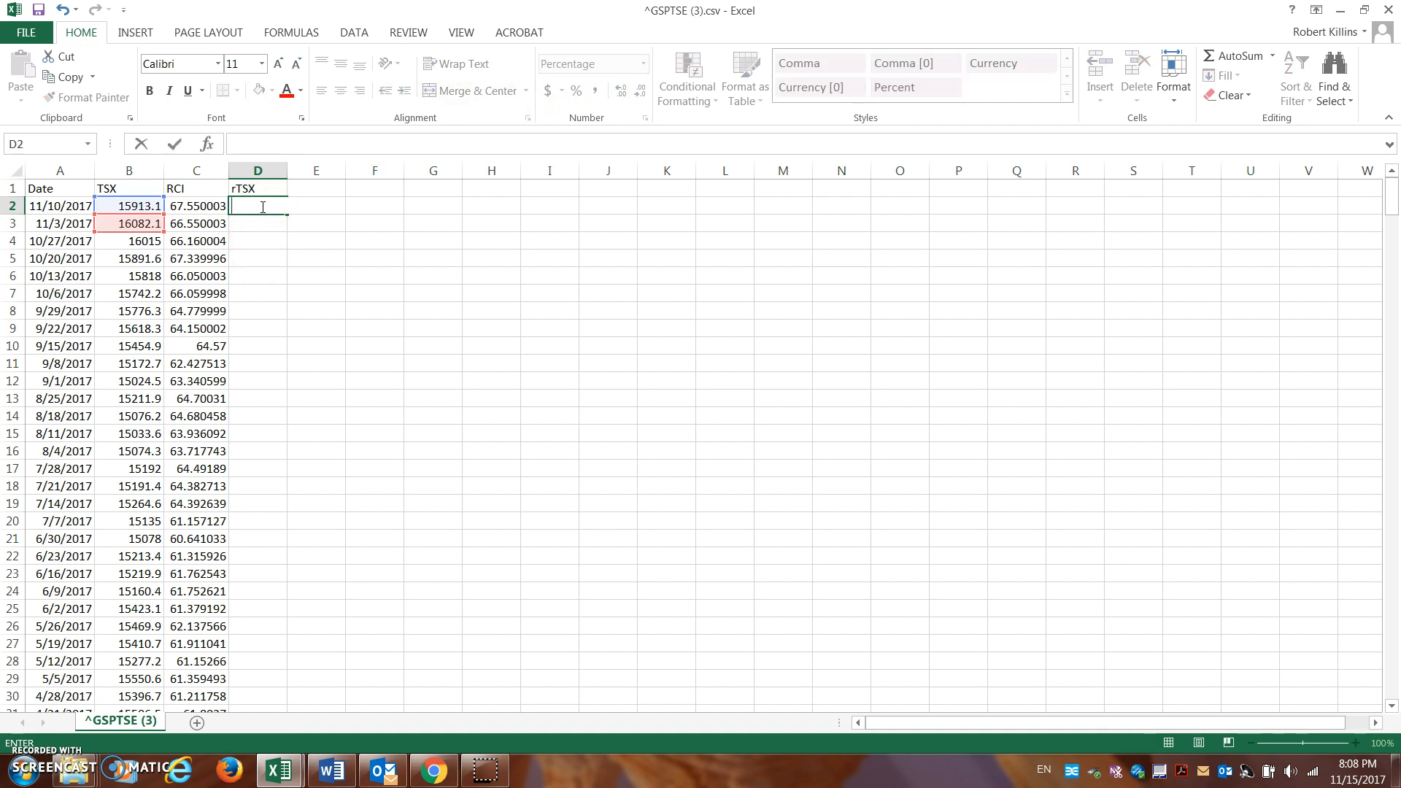
{"action": "type", "text": "=ln("}
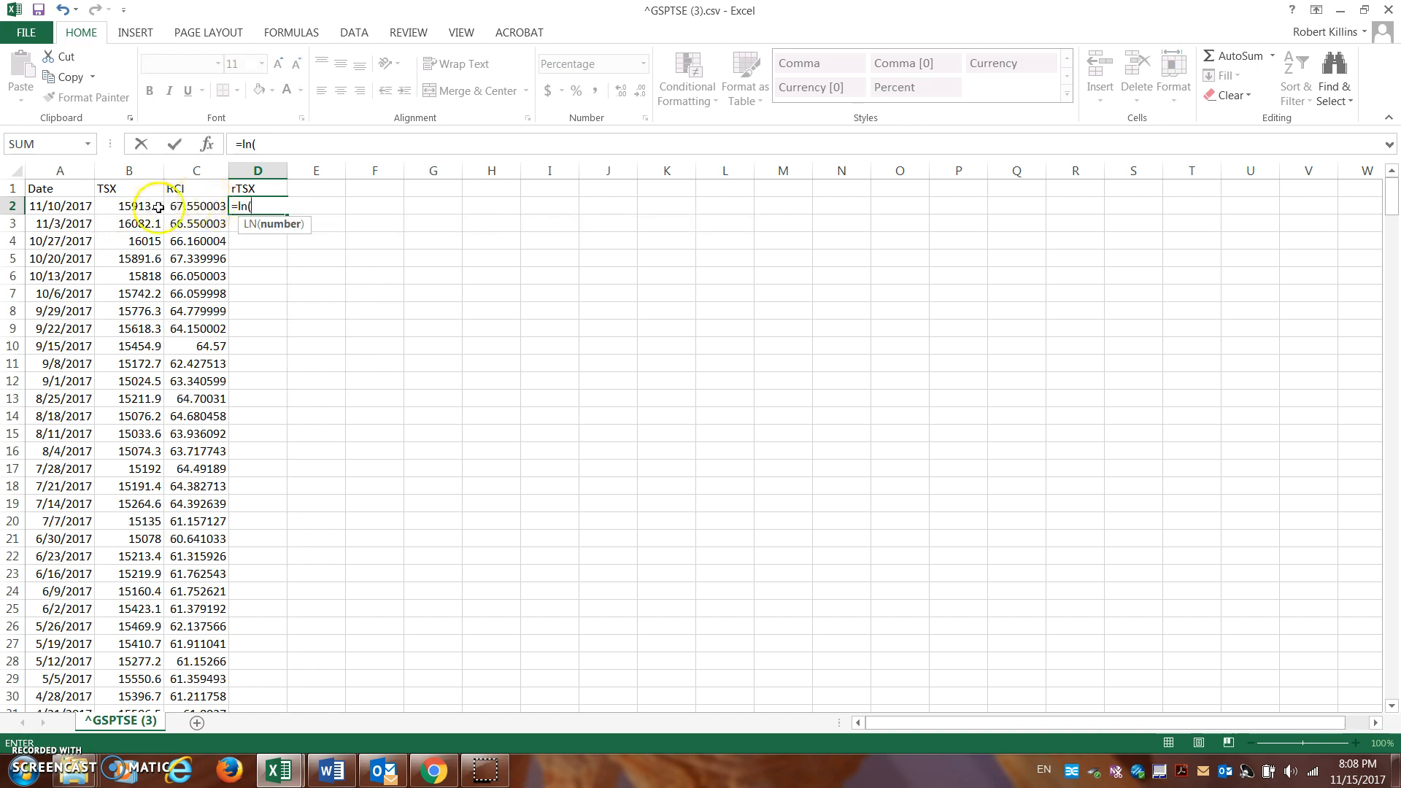
{"action": "left_click", "coordinate": [156, 208]}
{"action": "type", "text": "/"}
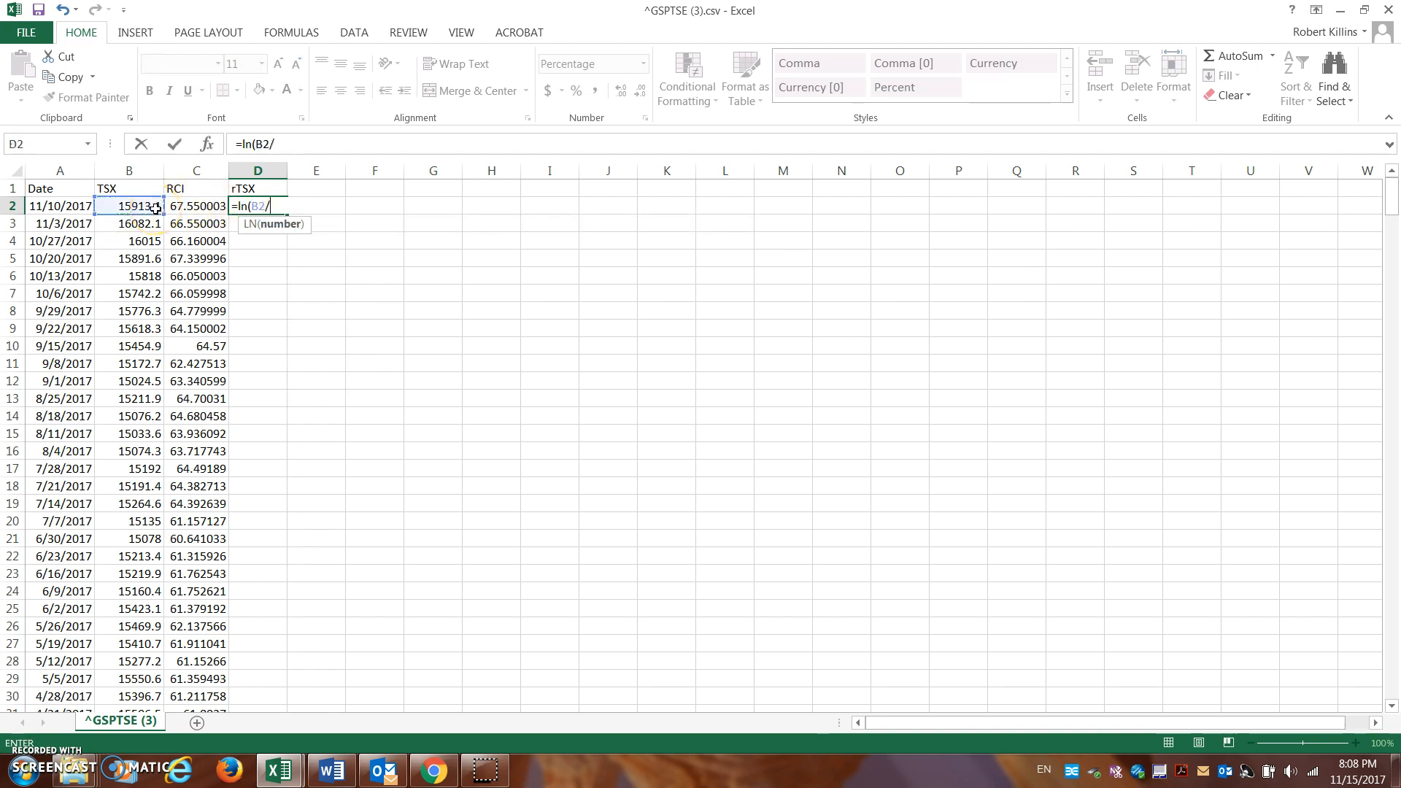
{"action": "left_click", "coordinate": [152, 223]}
{"action": "type", "text": ")"}
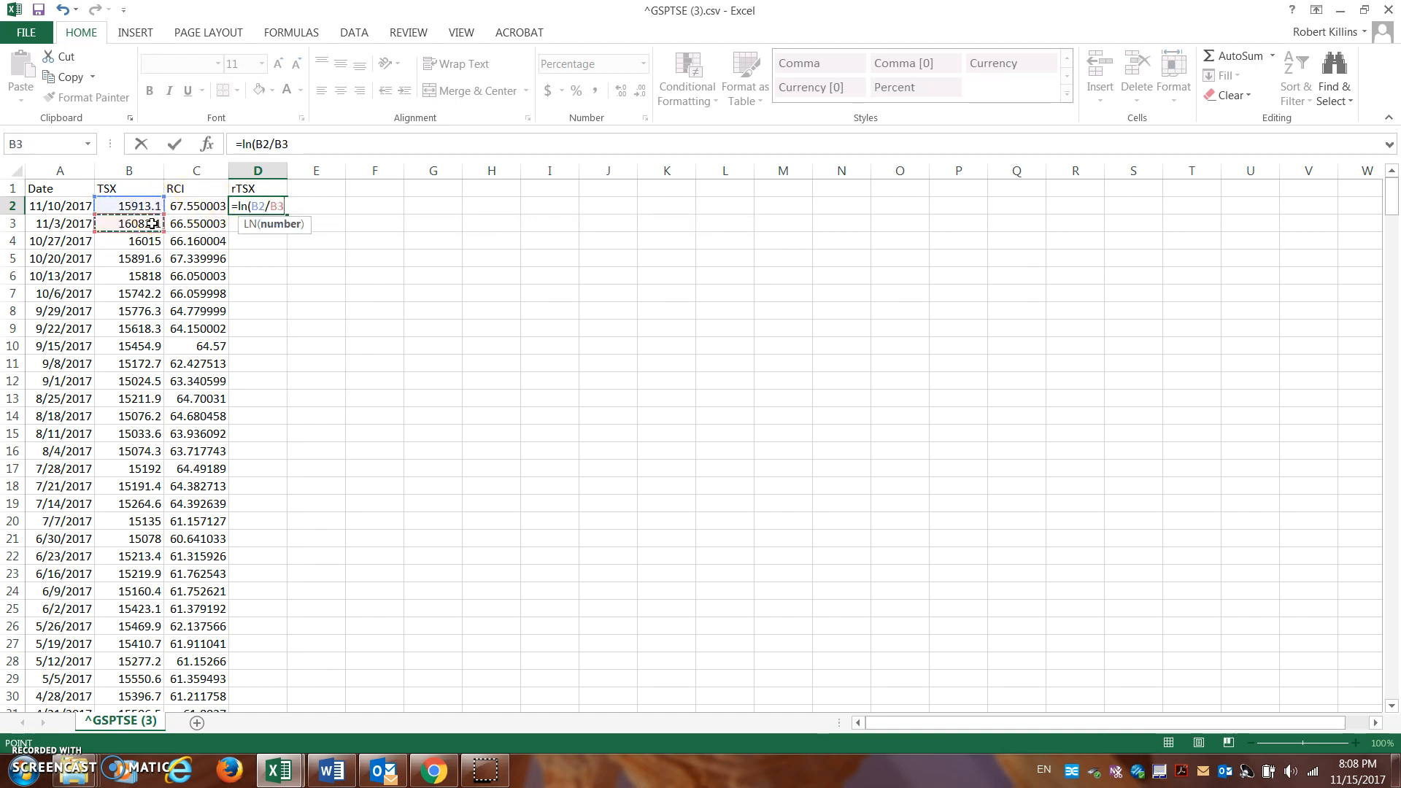
{"action": "key", "text": "Return"}
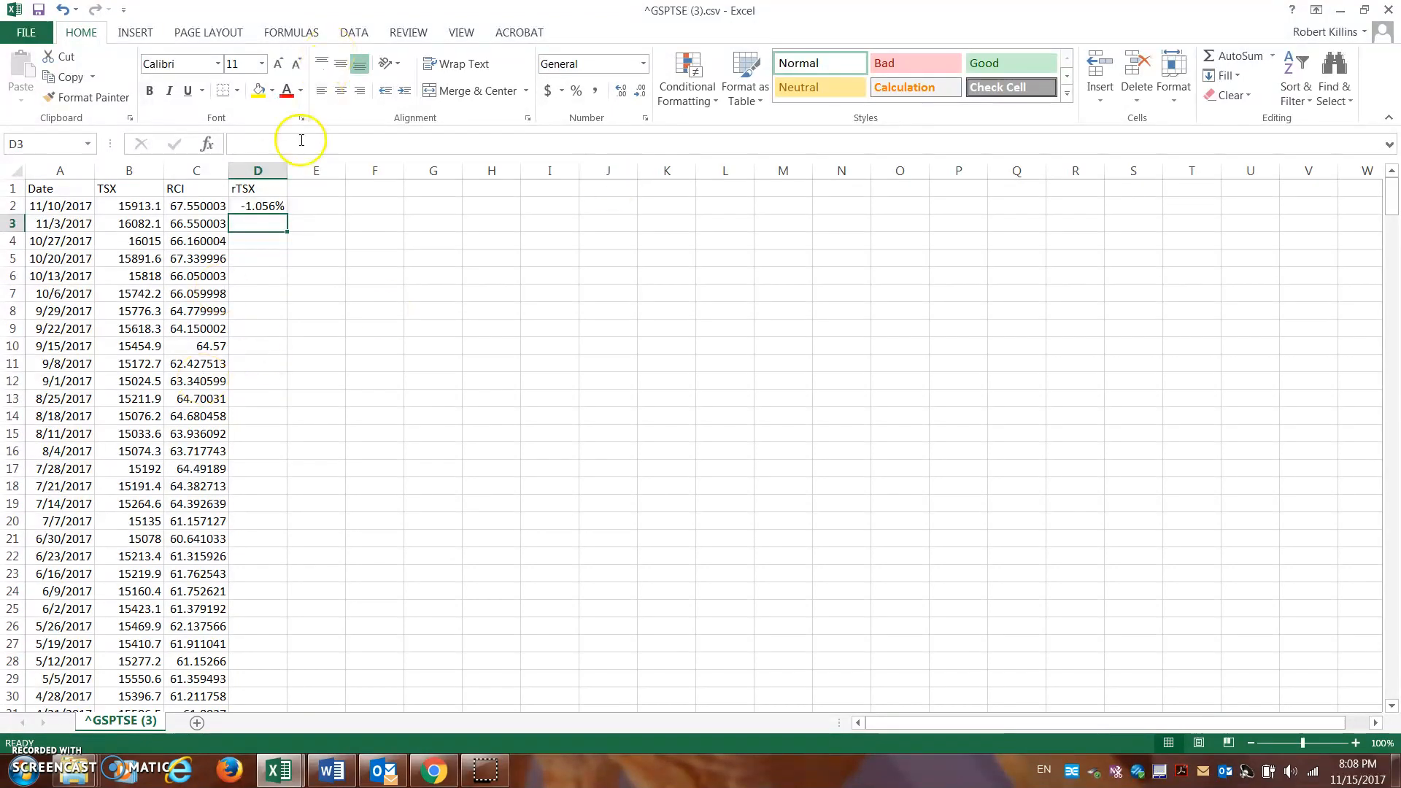
{"action": "double_click", "coordinate": [291, 210]}
Enter the header rRCI in E1 and calculate the latest weekly RCI log return in E2 with =LN(C2/C3)
{"action": "left_click", "coordinate": [337, 191]}
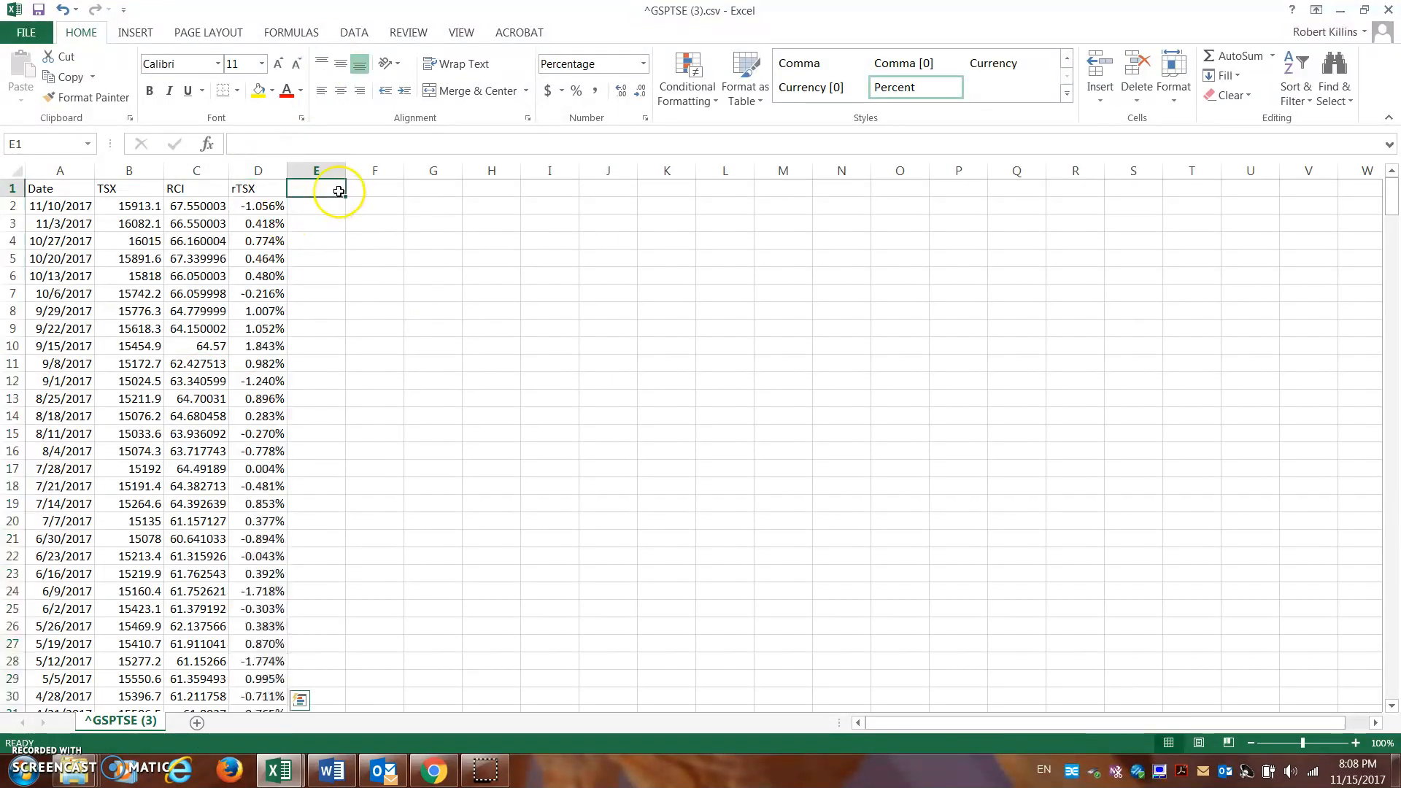
{"action": "type", "text": "rRCI"}
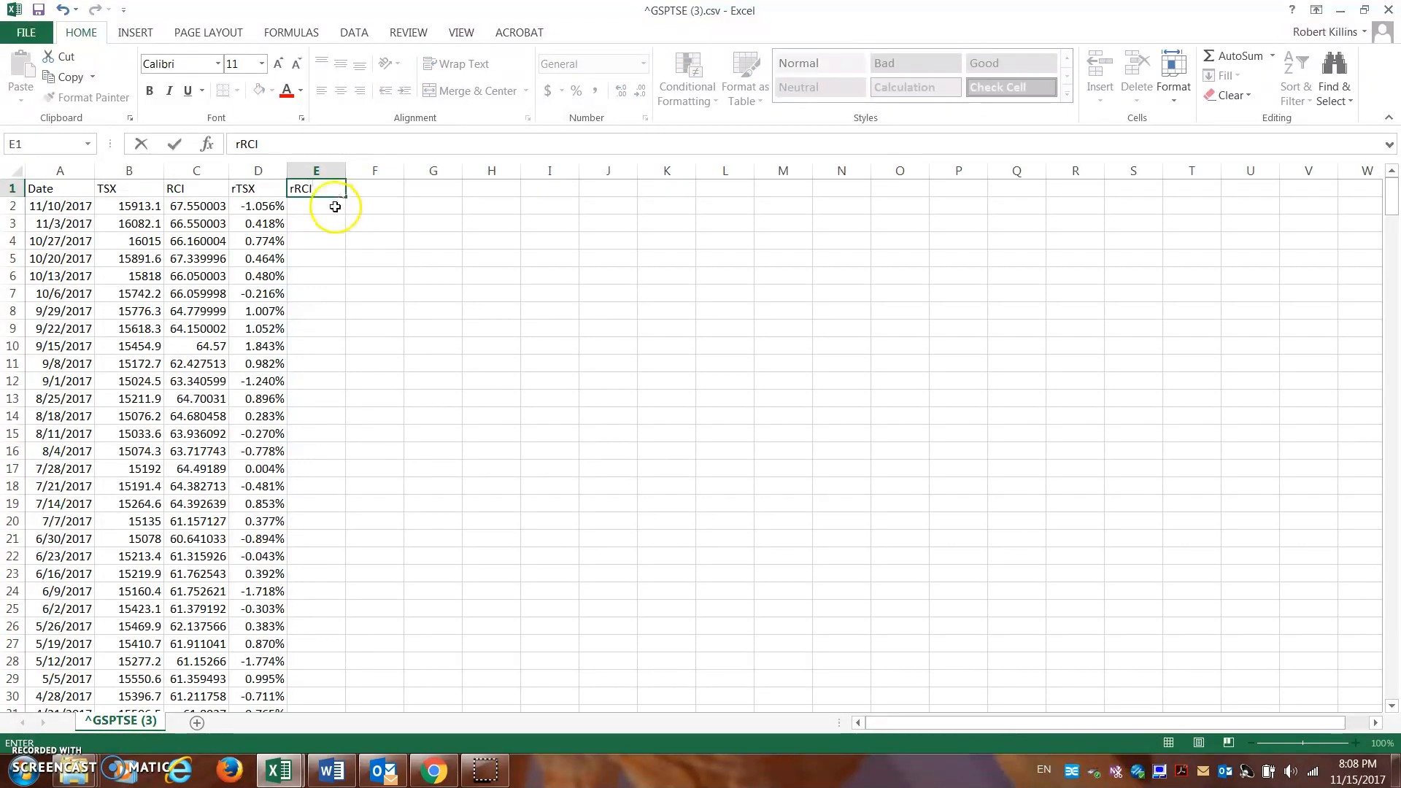
{"action": "key", "text": "Return"}
{"action": "type", "text": "=ln("}
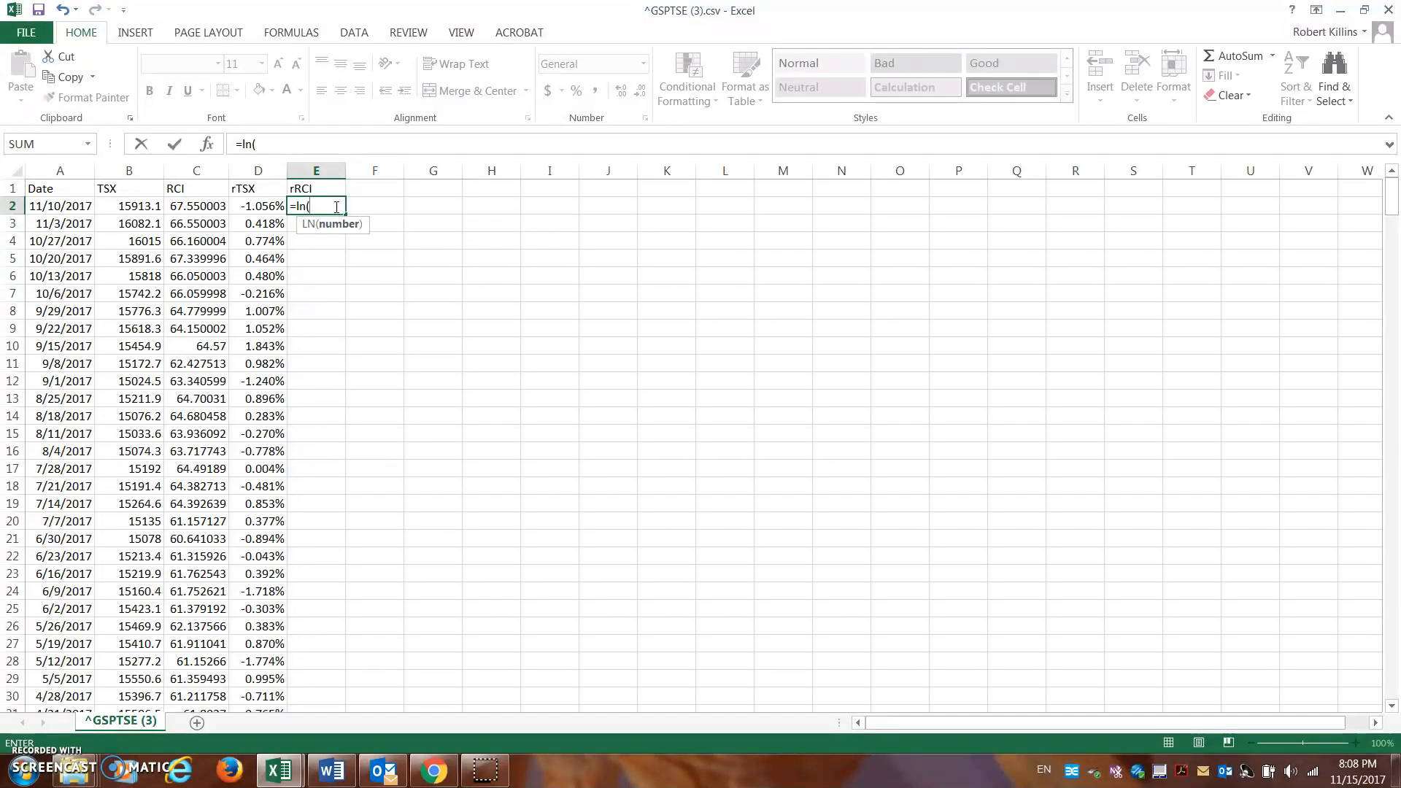
{"action": "left_click", "coordinate": [219, 207]}
{"action": "type", "text": "/"}
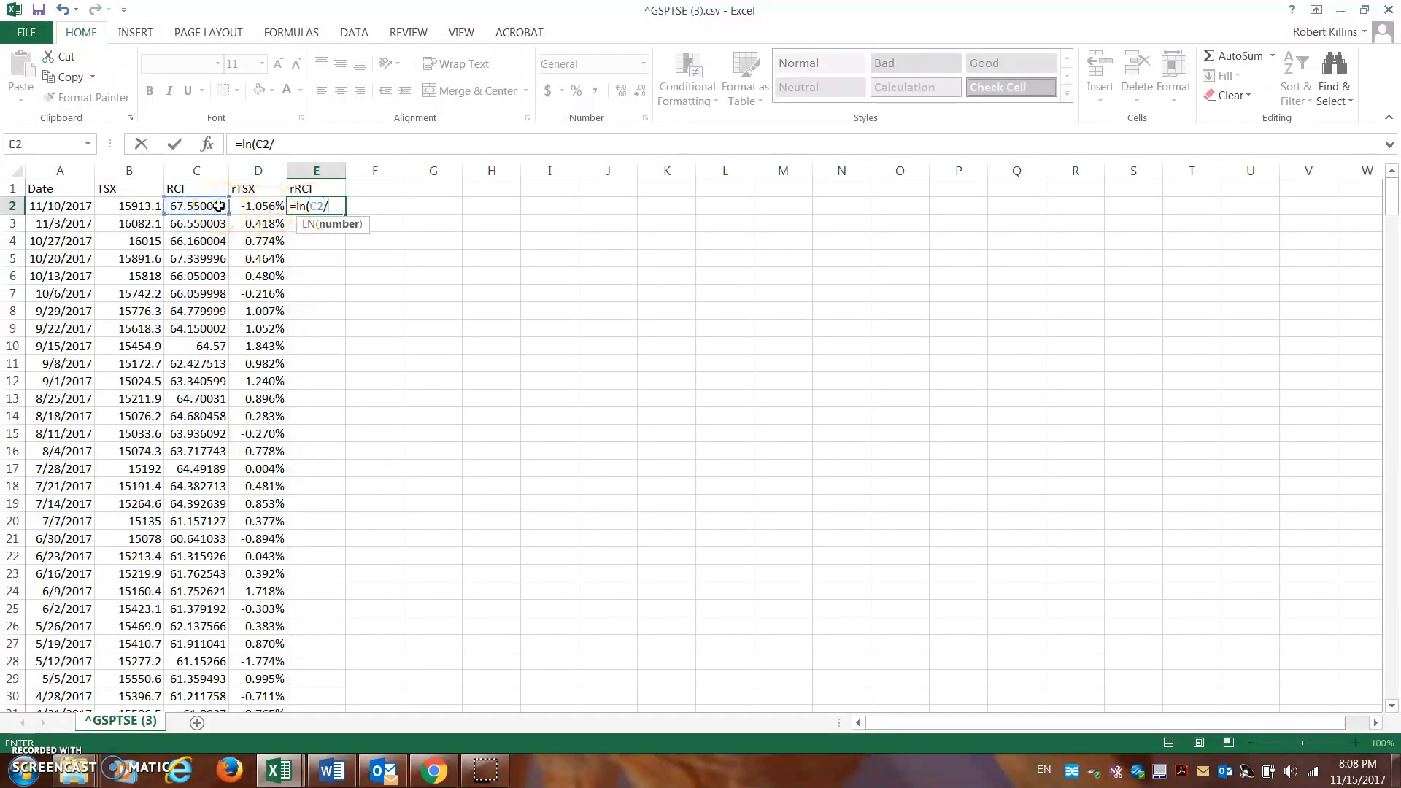
{"action": "left_click", "coordinate": [215, 226]}
{"action": "key", "text": "Return"}
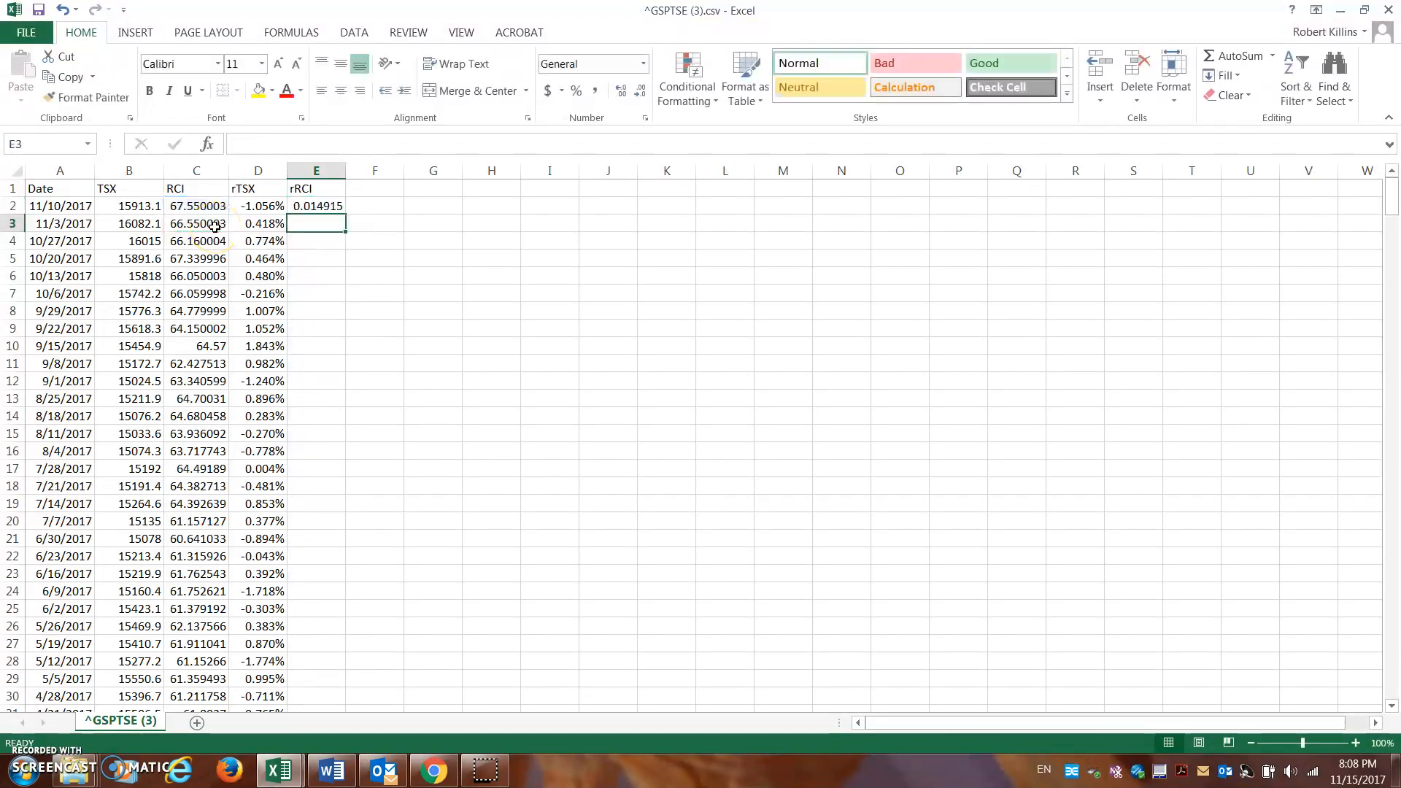
Format cell E2 as a percentage with three decimal places
{"action": "left_click", "coordinate": [326, 206]}
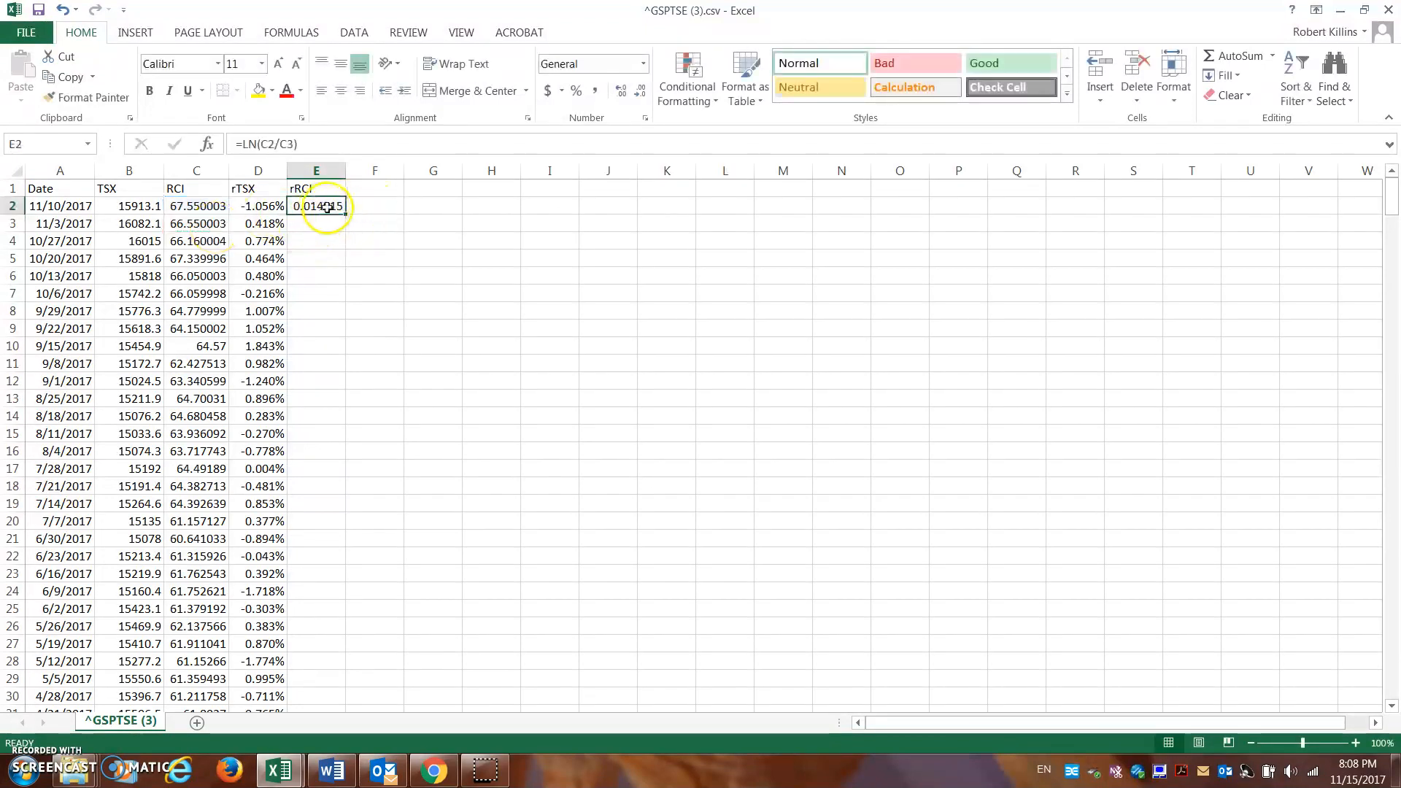
{"action": "left_click", "coordinate": [576, 91]}
{"action": "left_click", "coordinate": [621, 92]}
{"action": "left_click", "coordinate": [621, 93]}
{"action": "left_click", "coordinate": [622, 93]}
{"action": "left_click", "coordinate": [622, 93]}
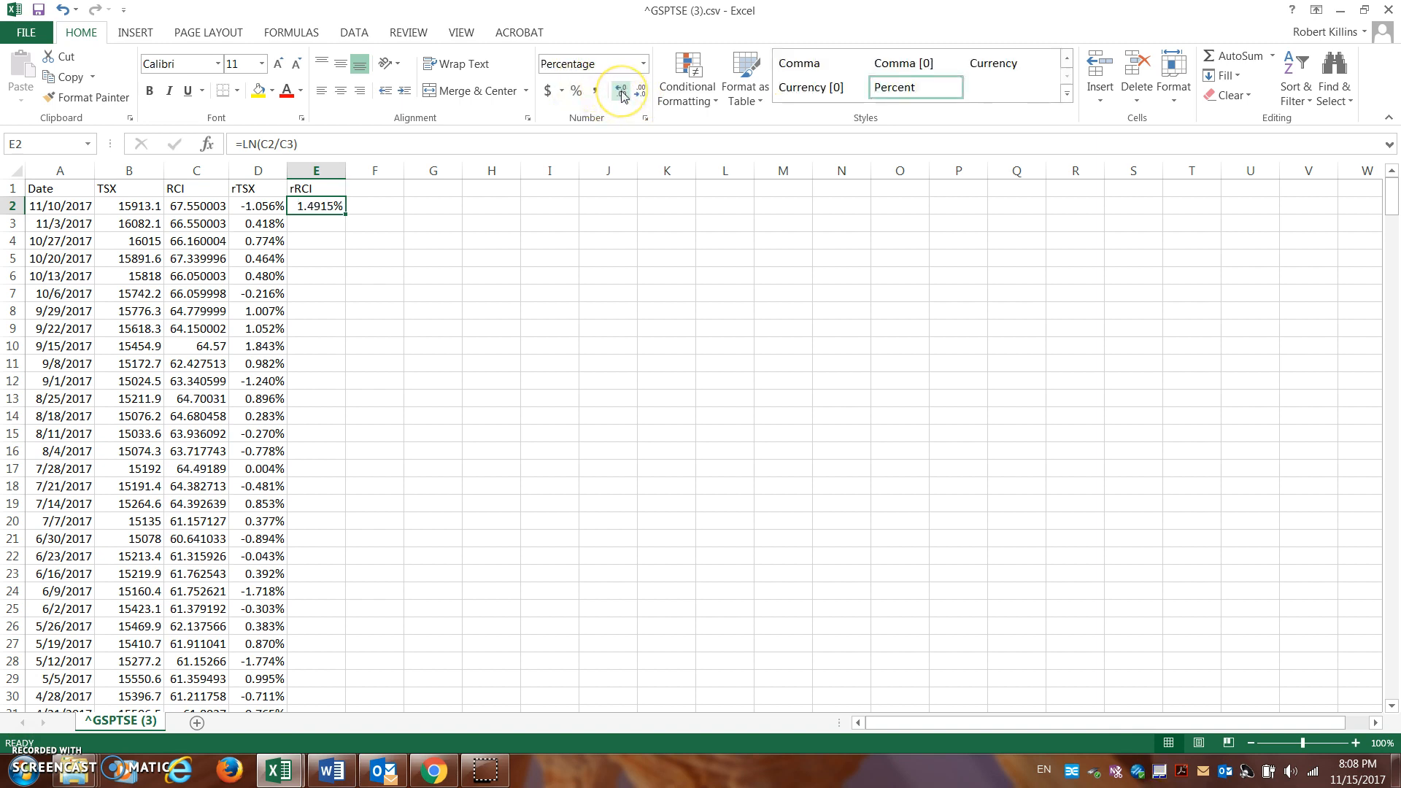
{"action": "left_click", "coordinate": [640, 93]}
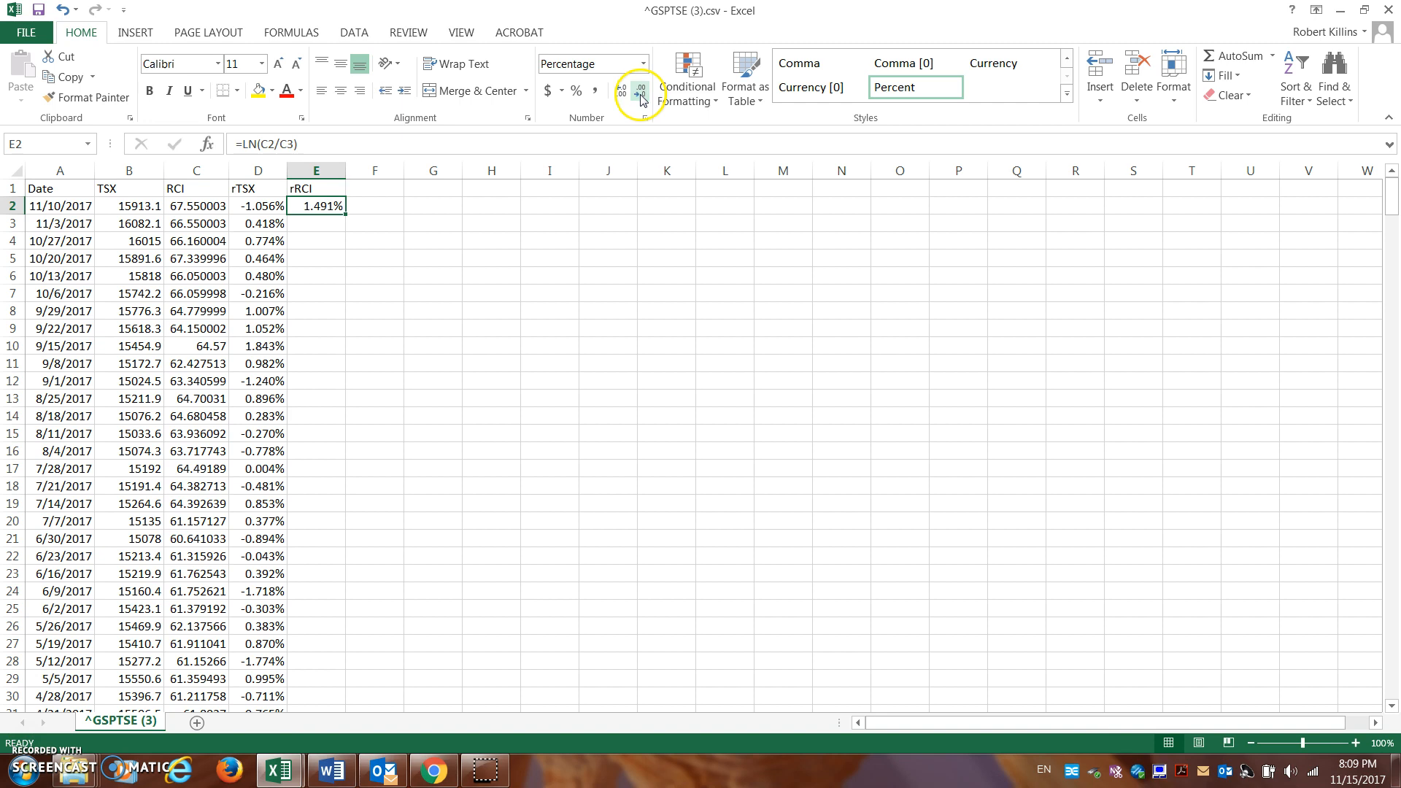
Fill the return formula from E2 down the rRCI column alongside the existing data, then deselect the range
{"action": "left_click", "coordinate": [334, 221]}
{"action": "left_click", "coordinate": [331, 205]}
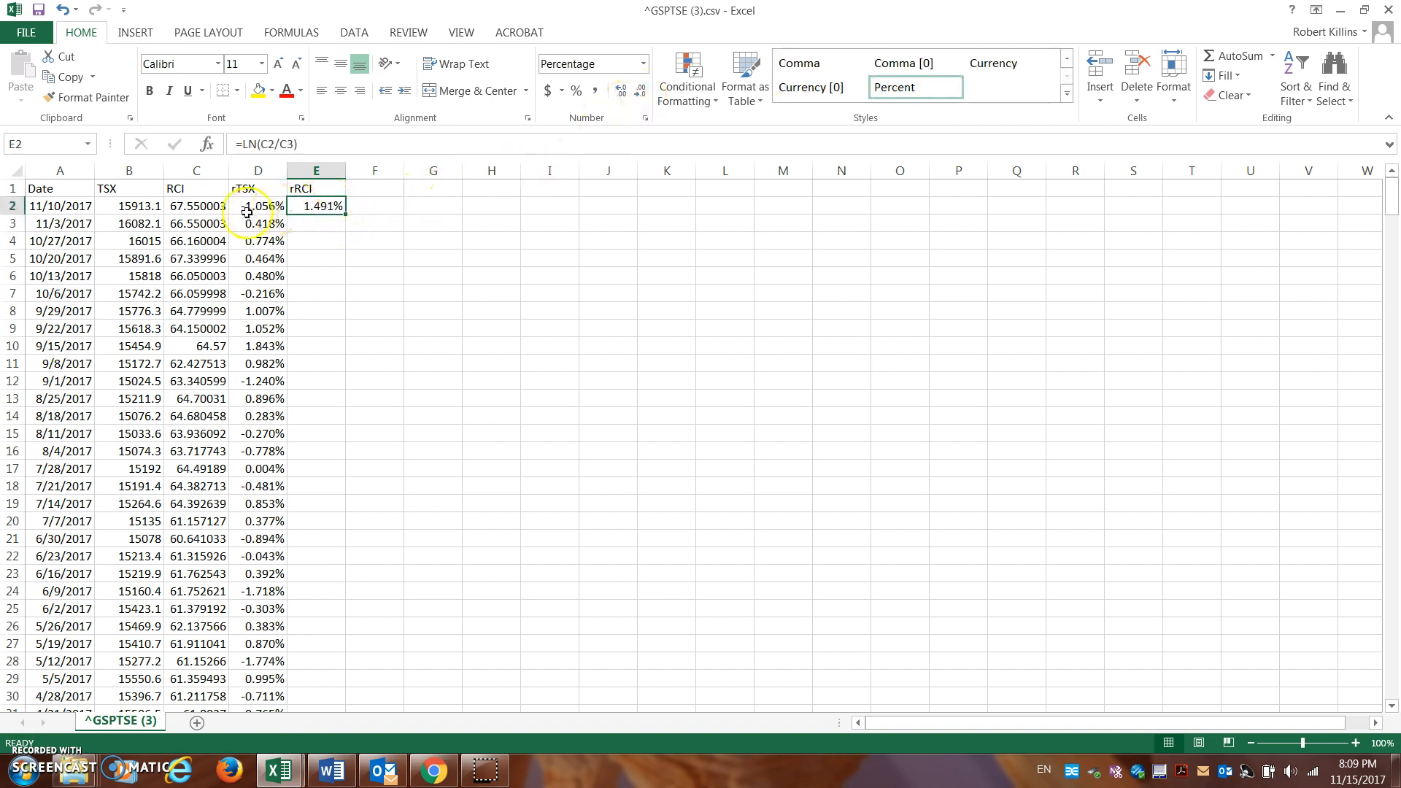
{"action": "double_click", "coordinate": [347, 215]}
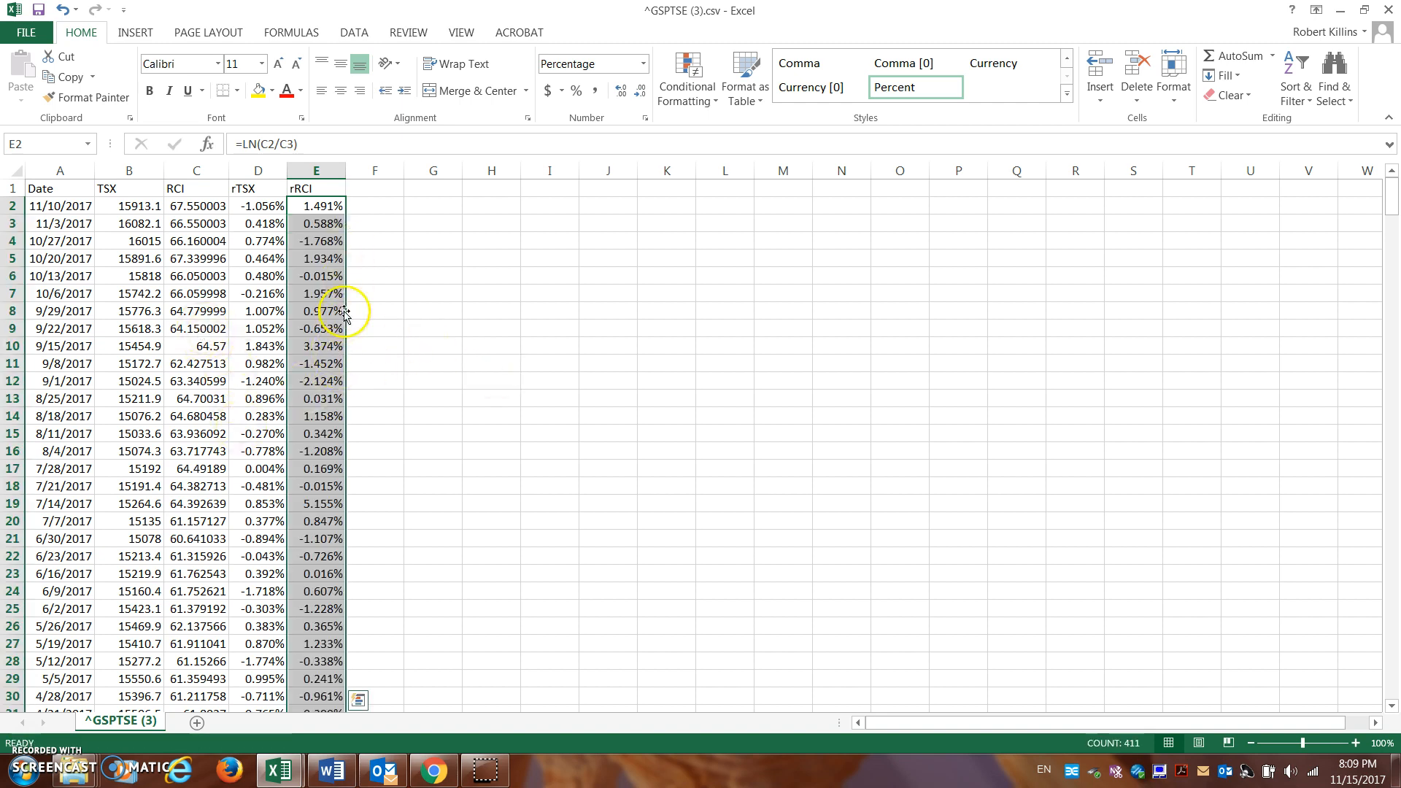
{"action": "left_click", "coordinate": [438, 276]}
{"action": "left_click", "coordinate": [439, 258]}
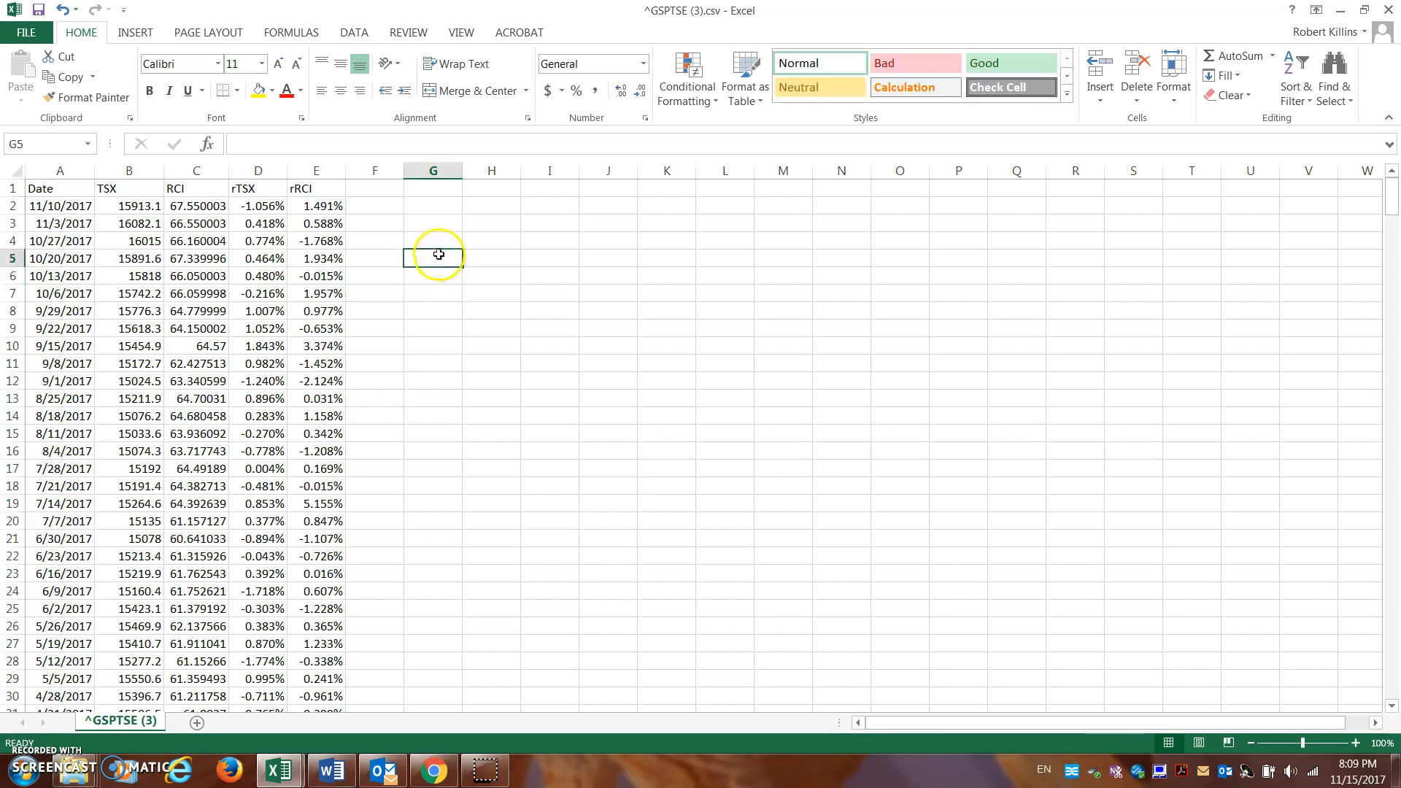
{"action": "left_click", "coordinate": [438, 243]}
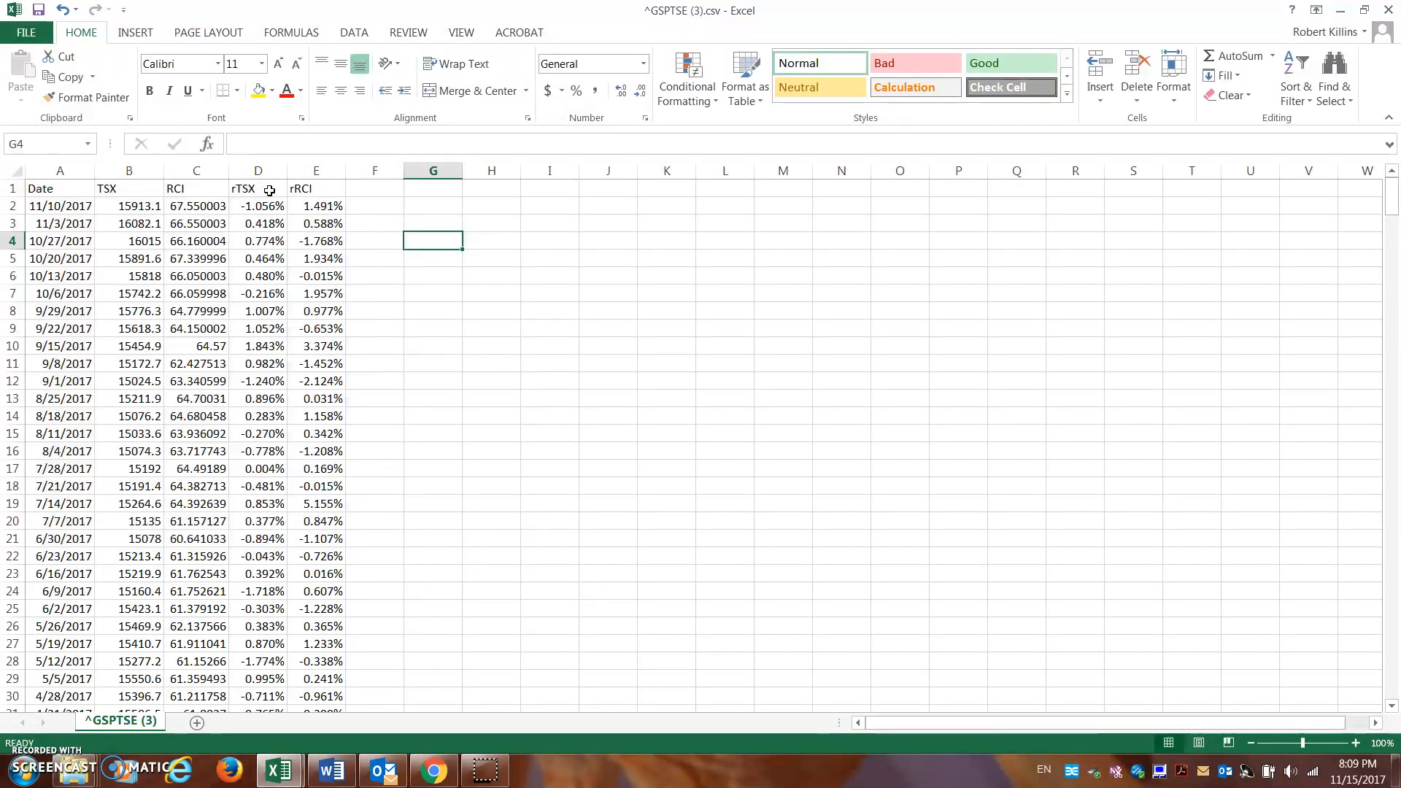
Plot the rTSX and rRCI returns in D1:E411 as a markers-only scatter chart and enlarge it in width and height
{"action": "left_click_drag", "start_coordinate": [269, 190], "coordinate": [264, 661]}
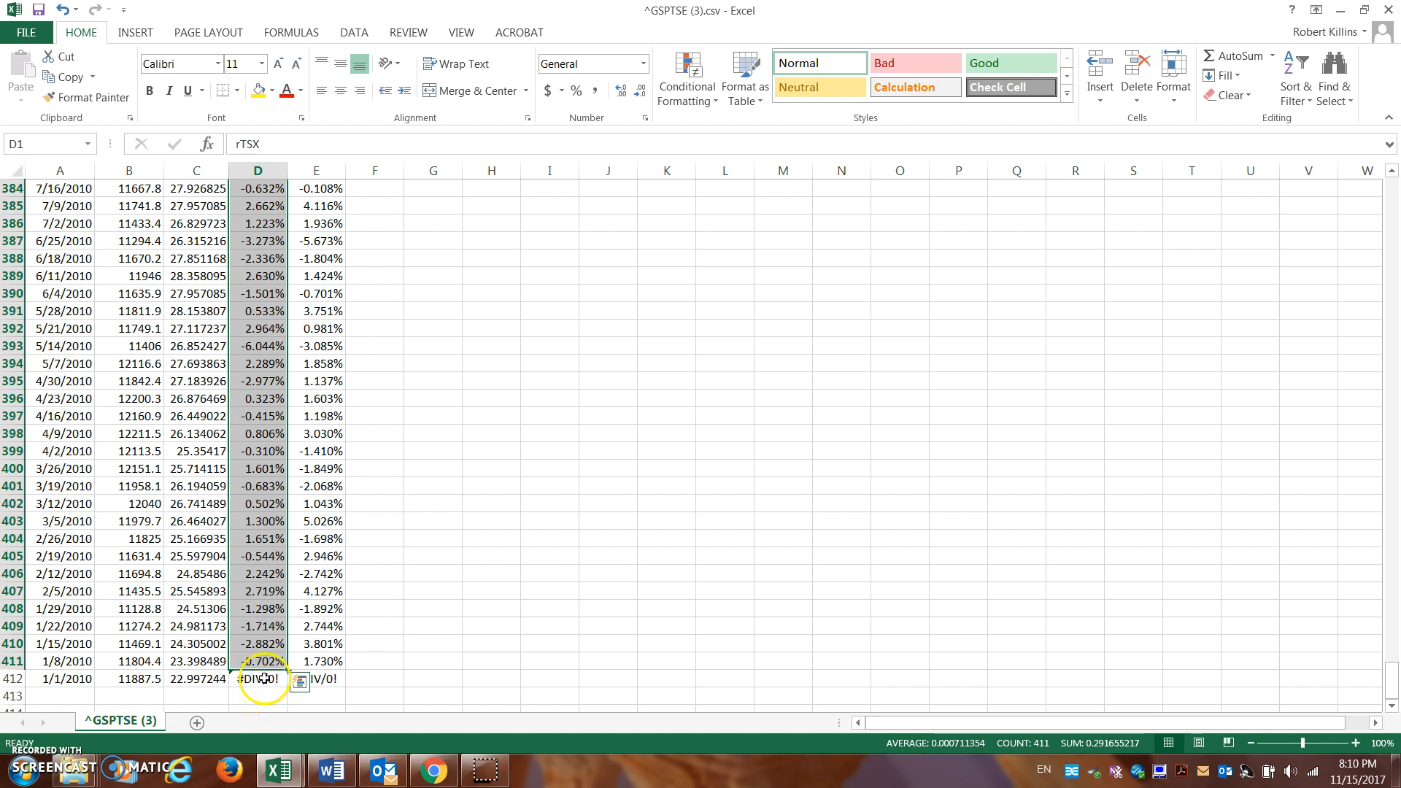
{"action": "left_click_drag", "start_coordinate": [1391, 682], "coordinate": [1371, 171]}
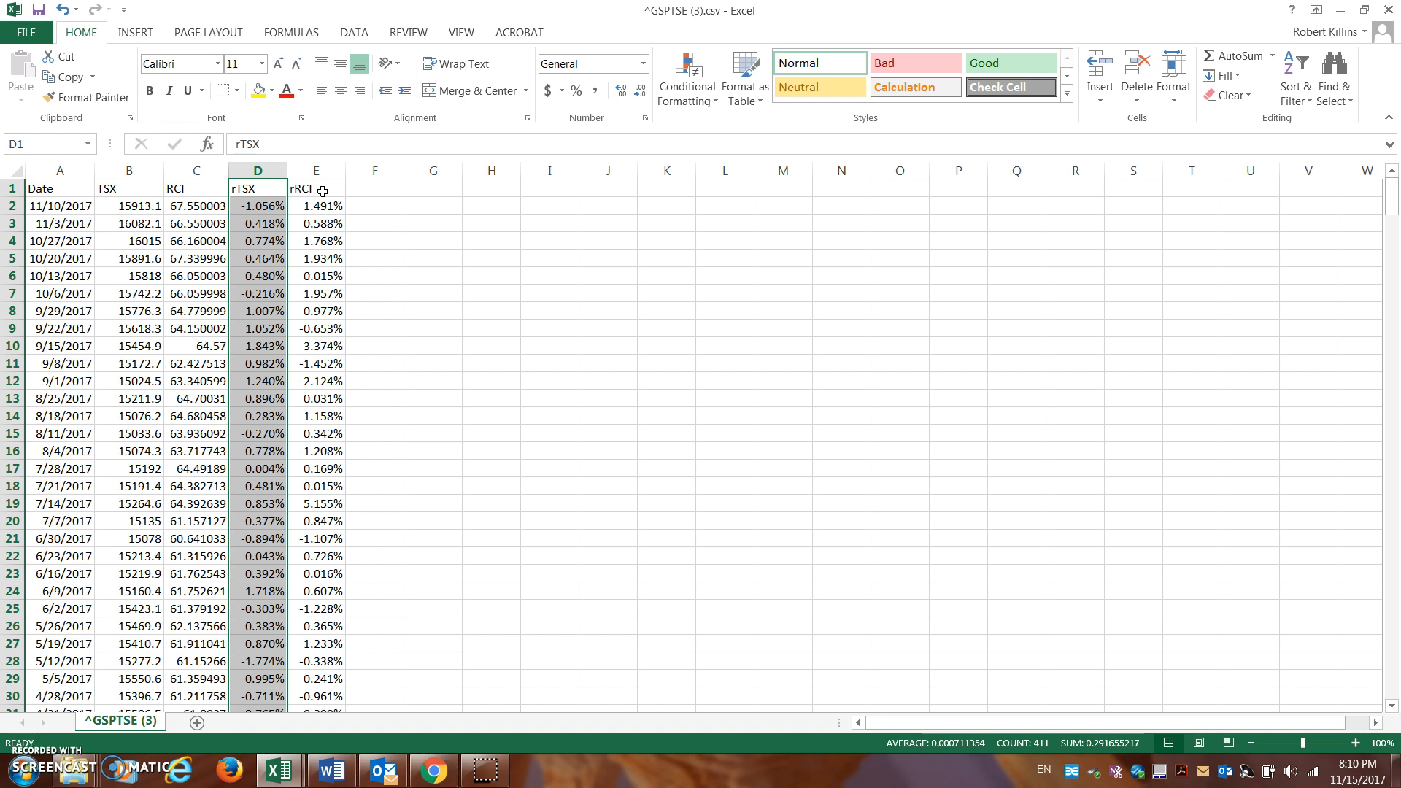
{"action": "left_click_drag", "start_coordinate": [322, 191], "coordinate": [333, 662]}
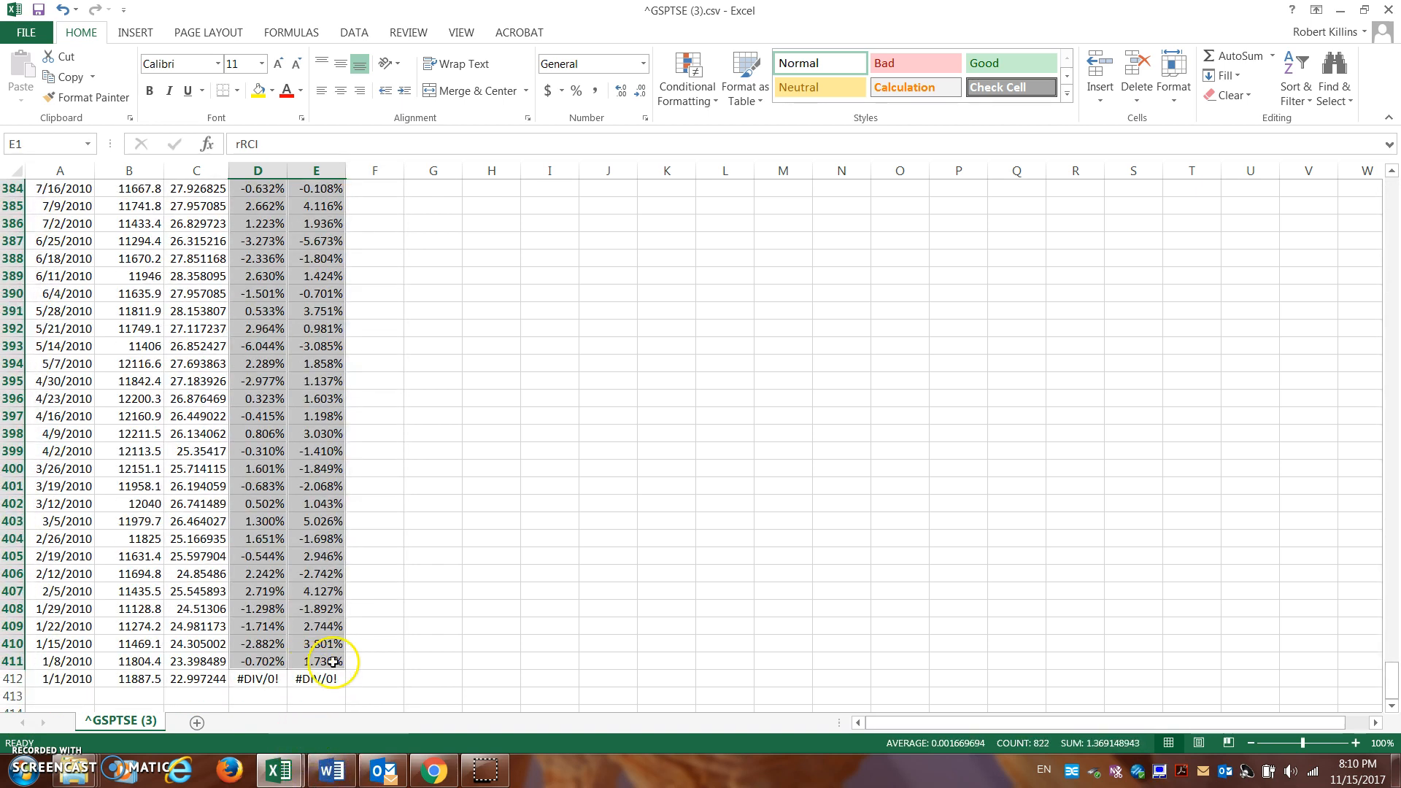
{"action": "left_click_drag", "start_coordinate": [1391, 679], "coordinate": [1371, 154]}
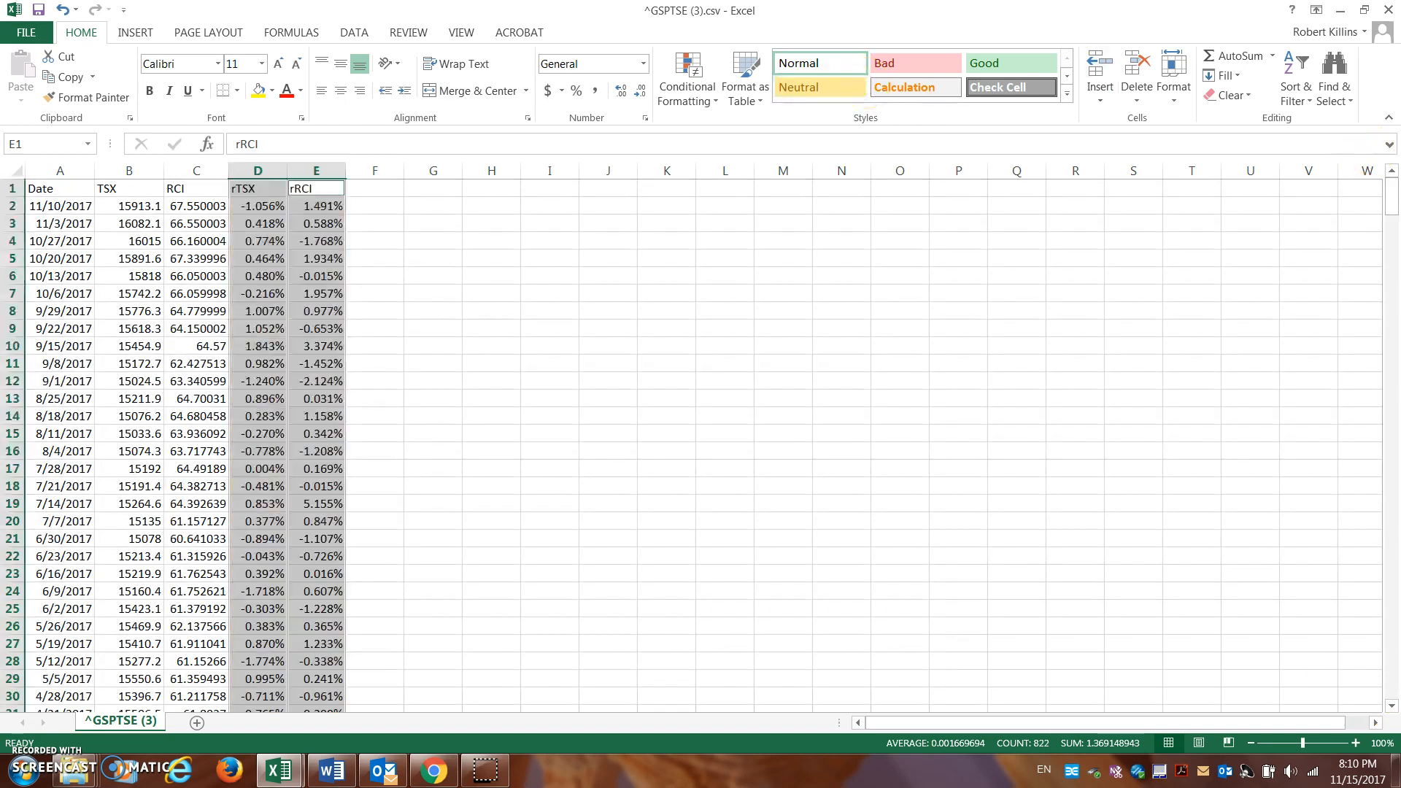
{"action": "left_click", "coordinate": [133, 30]}
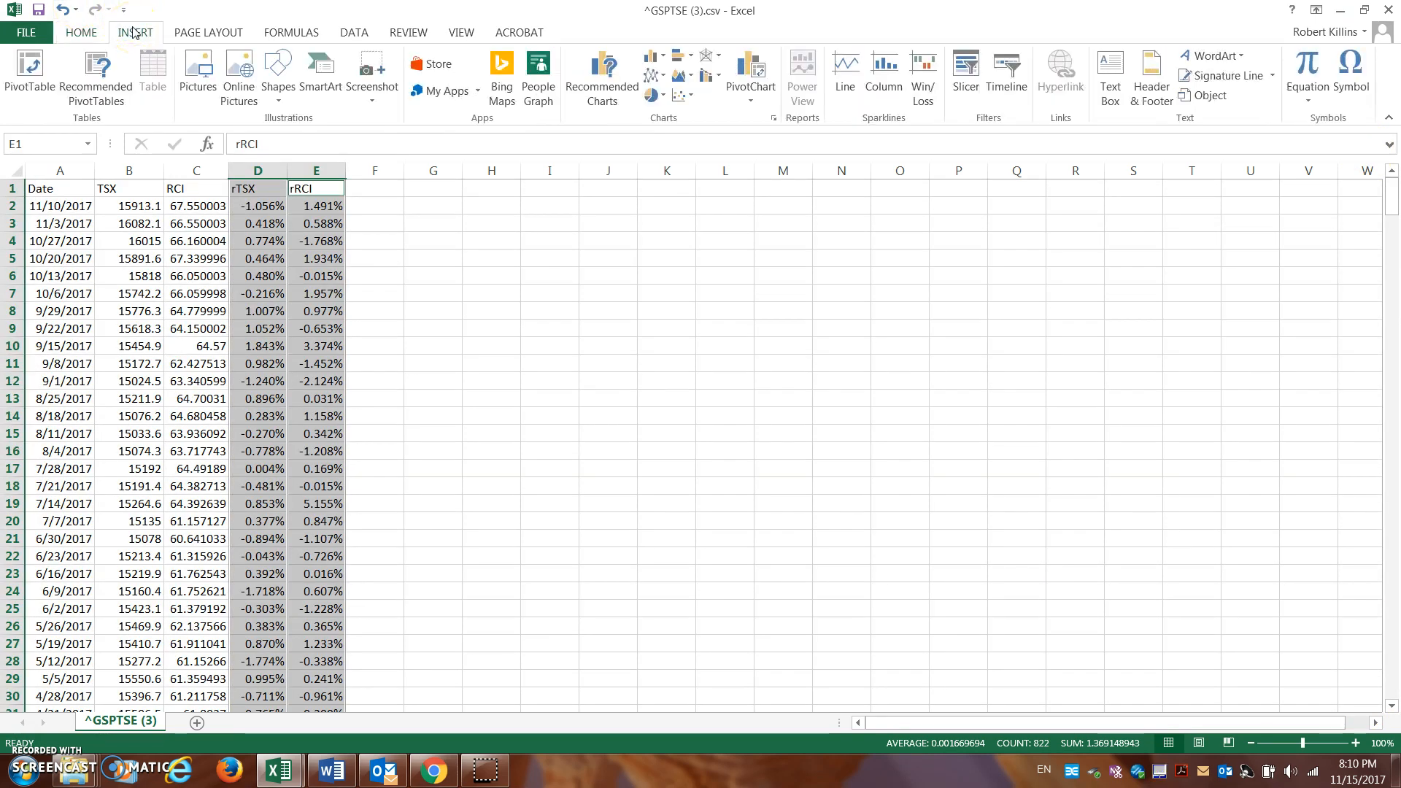
{"action": "left_click", "coordinate": [679, 101]}
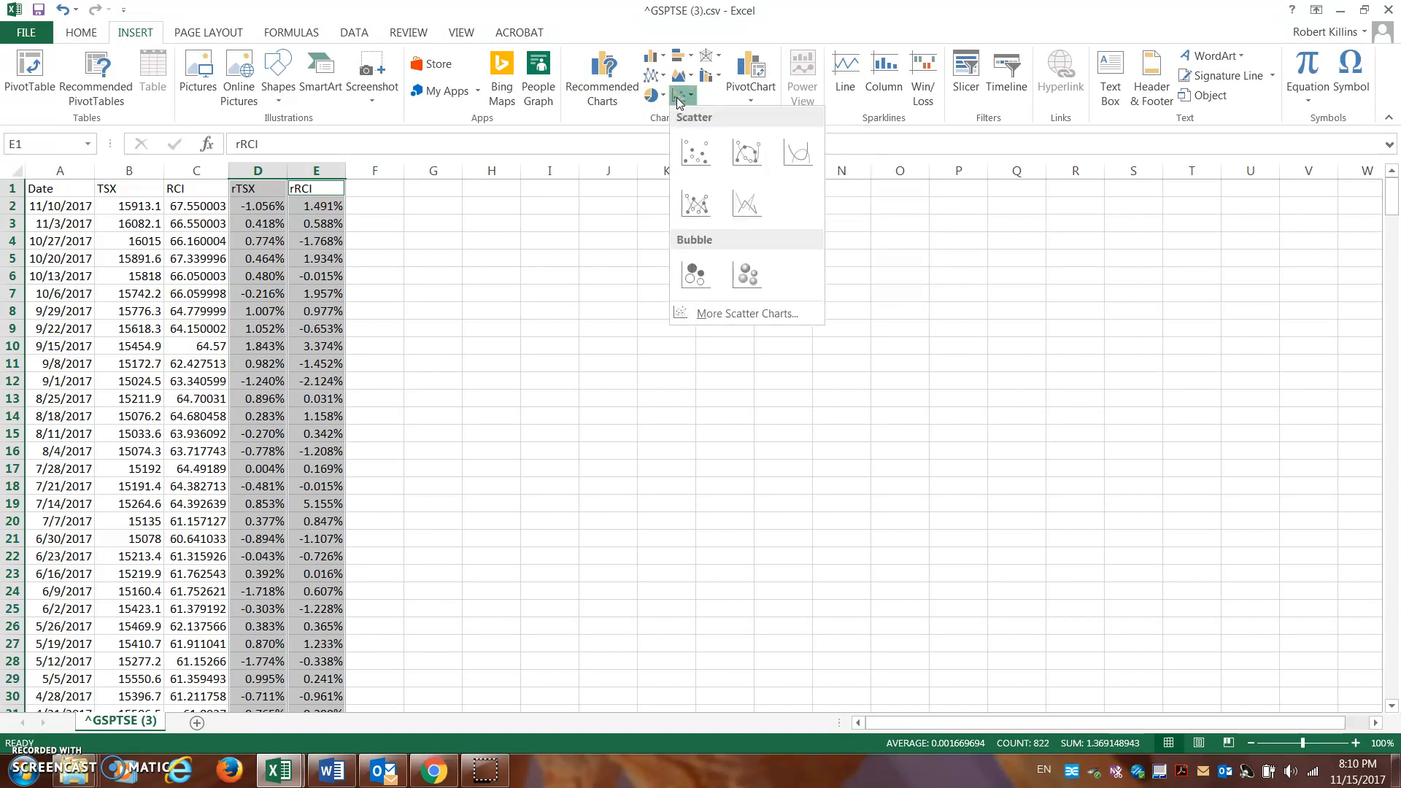
{"action": "left_click", "coordinate": [699, 154]}
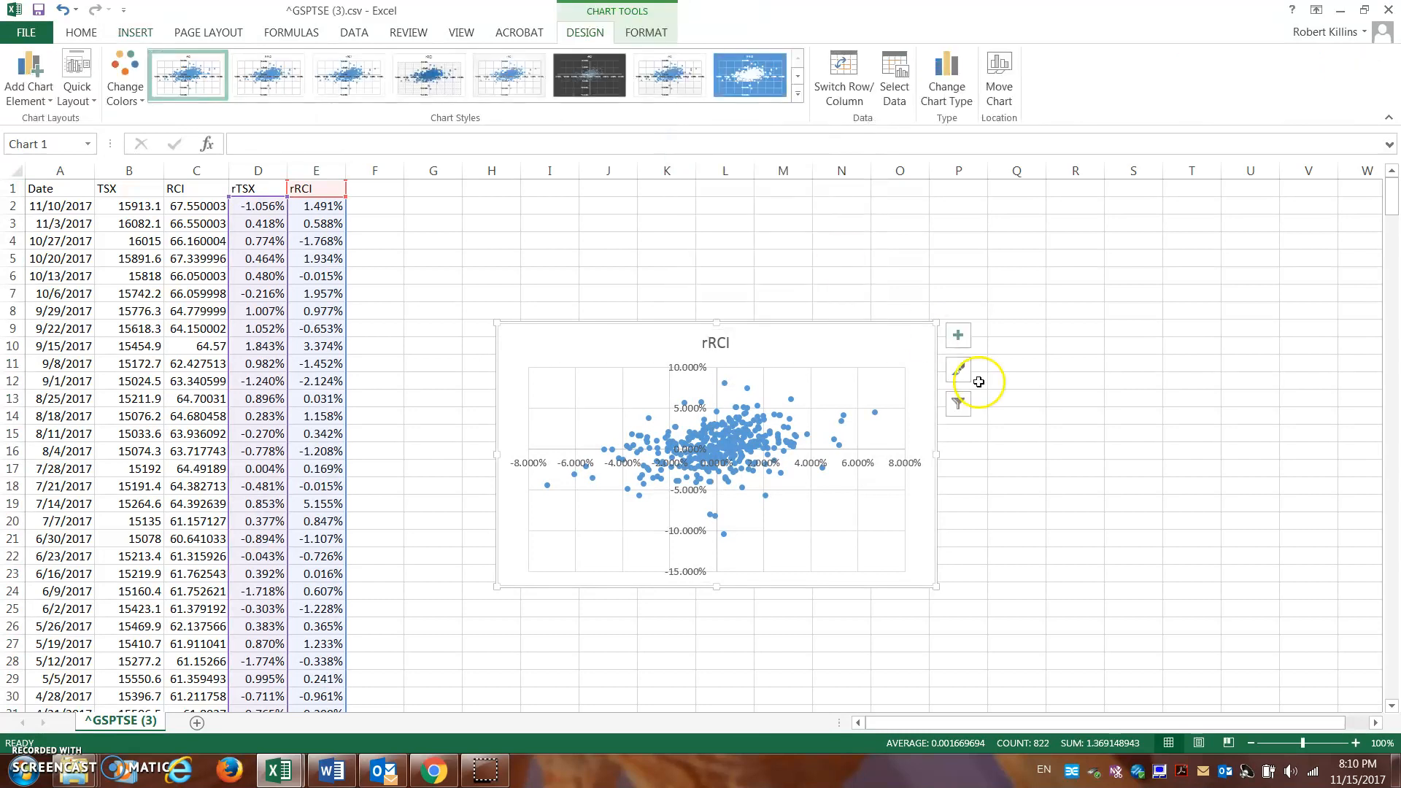
{"action": "left_click_drag", "start_coordinate": [936, 453], "coordinate": [1191, 464]}
{"action": "left_click_drag", "start_coordinate": [837, 336], "coordinate": [832, 232]}
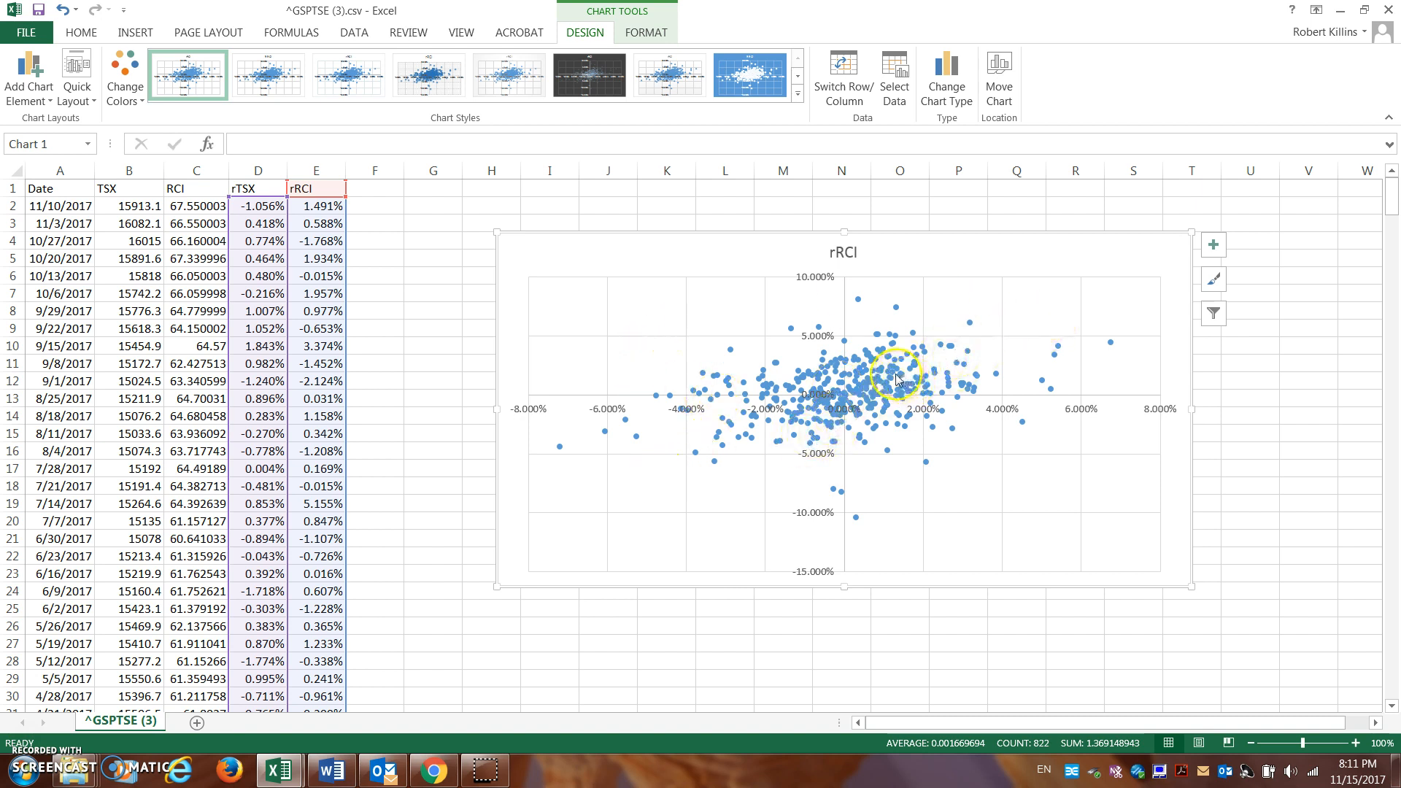
Add a linear trendline to the rRCI series with its equation and R-squared value displayed on the chart
{"action": "mouse_move", "coordinate": [897, 378]}
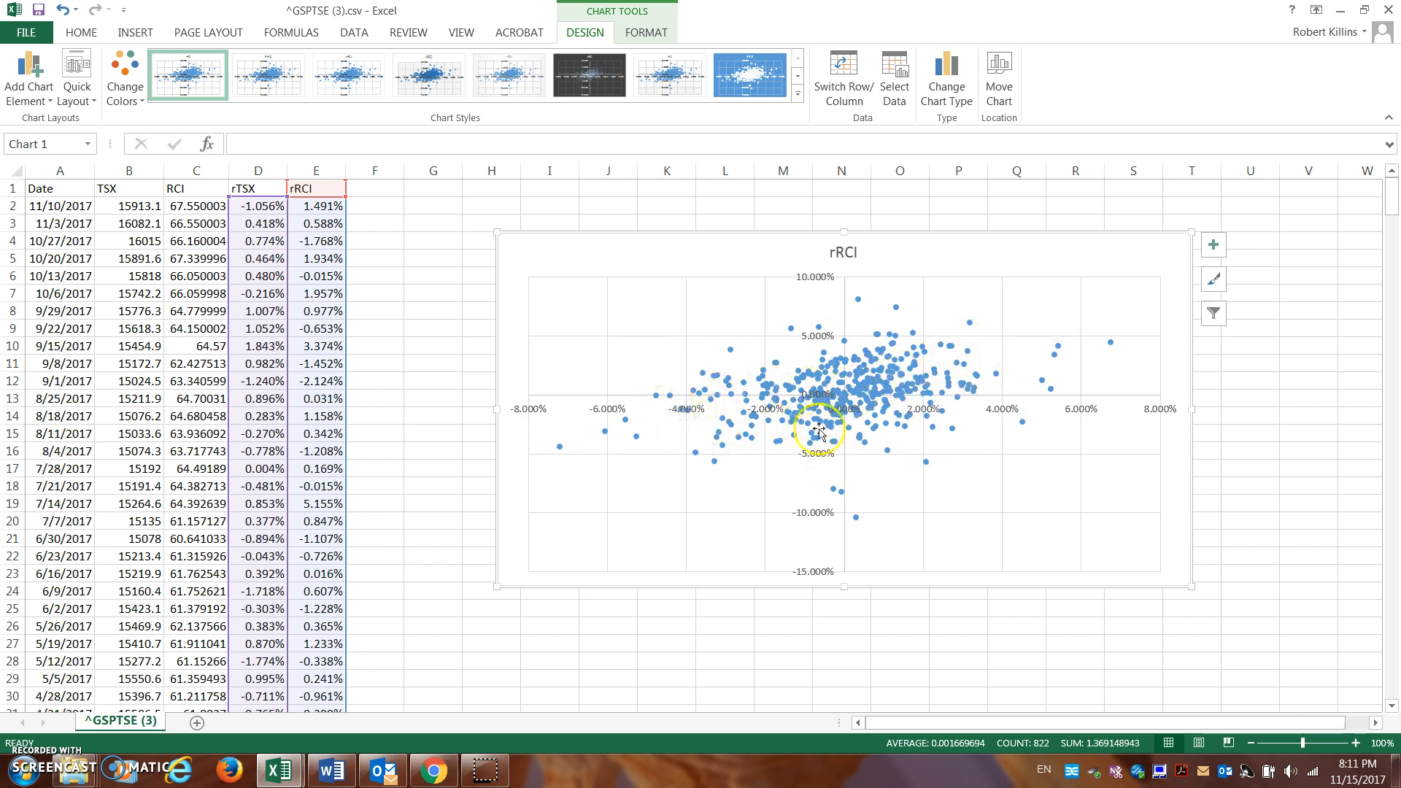
{"action": "left_click", "coordinate": [888, 370]}
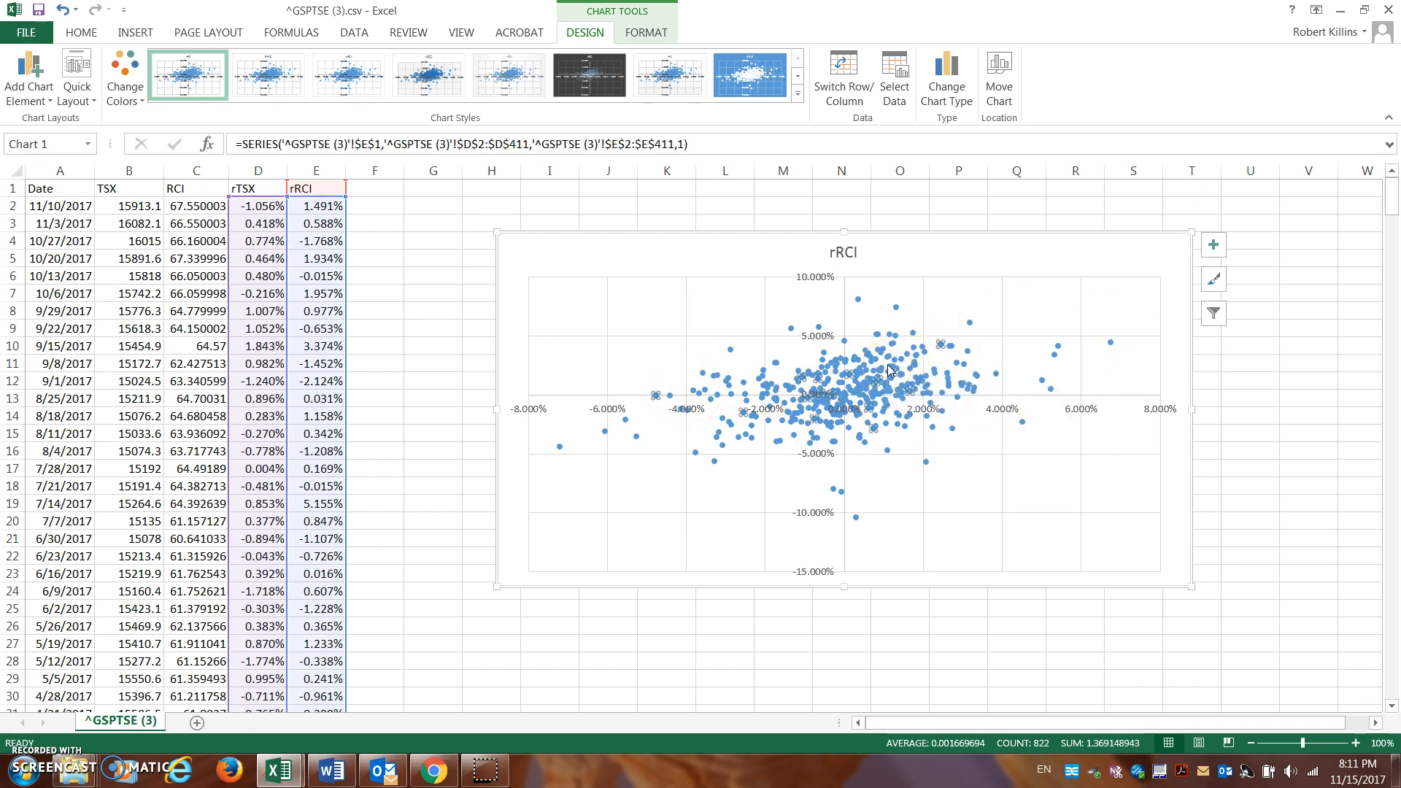
{"action": "left_click", "coordinate": [885, 362]}
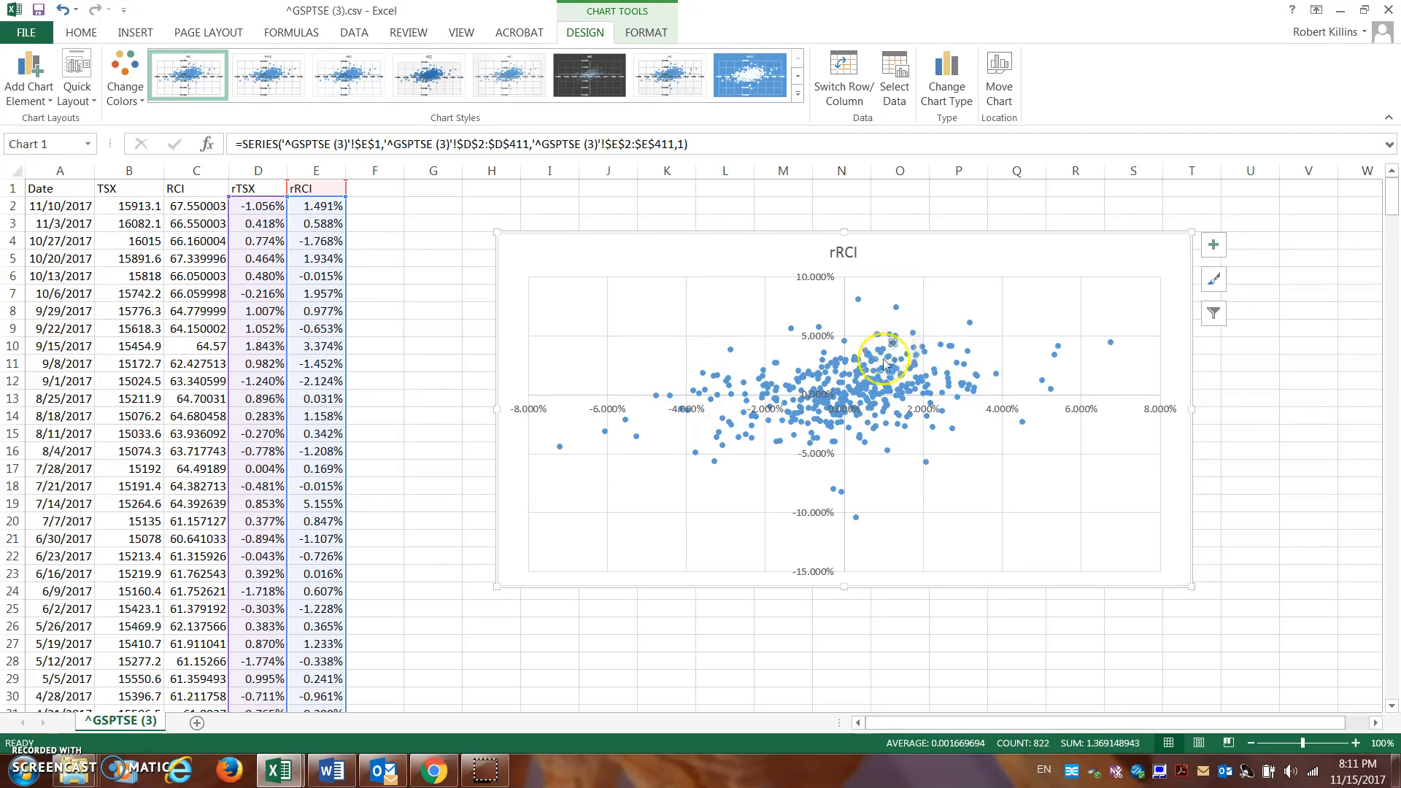
{"action": "left_click", "coordinate": [884, 359]}
{"action": "left_click", "coordinate": [883, 382]}
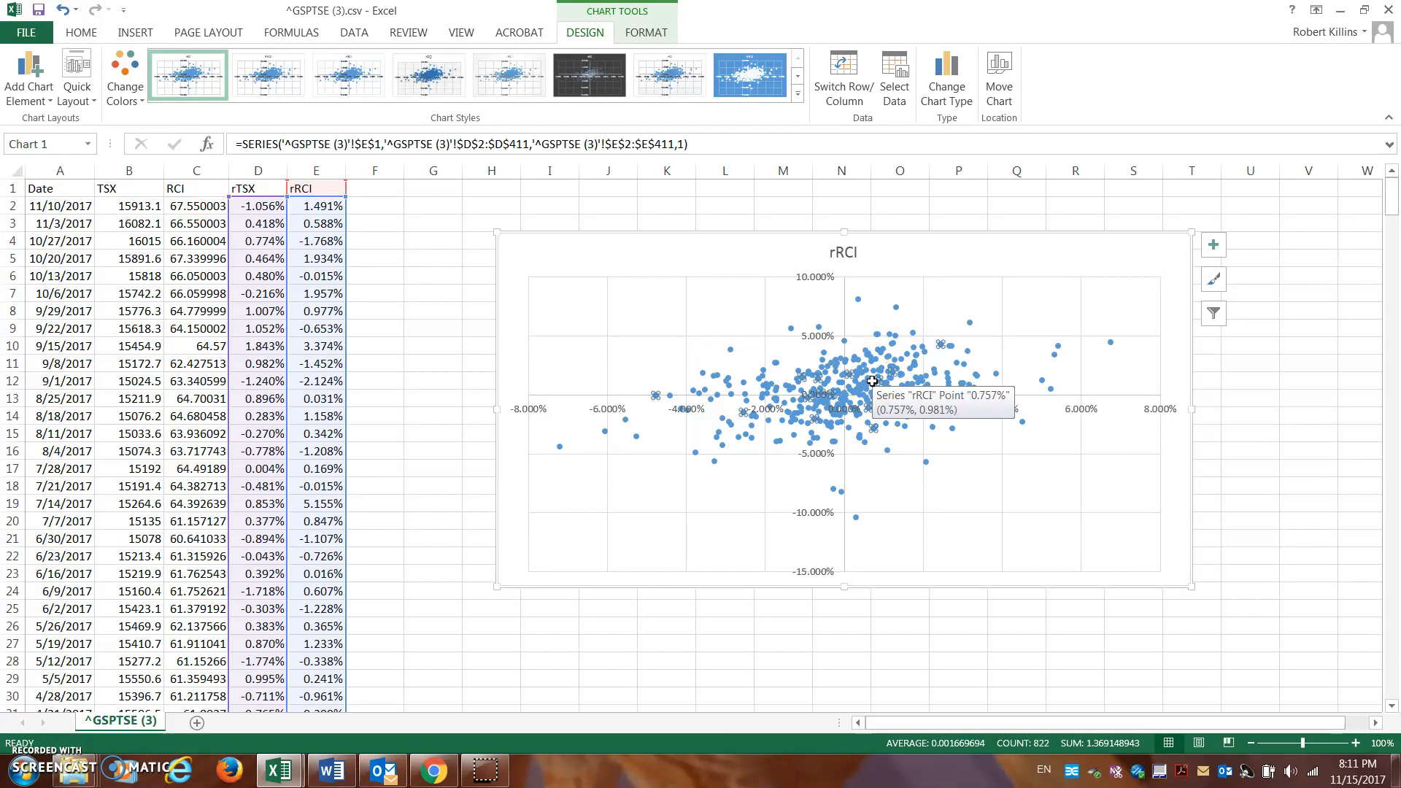
{"action": "right_click", "coordinate": [872, 380]}
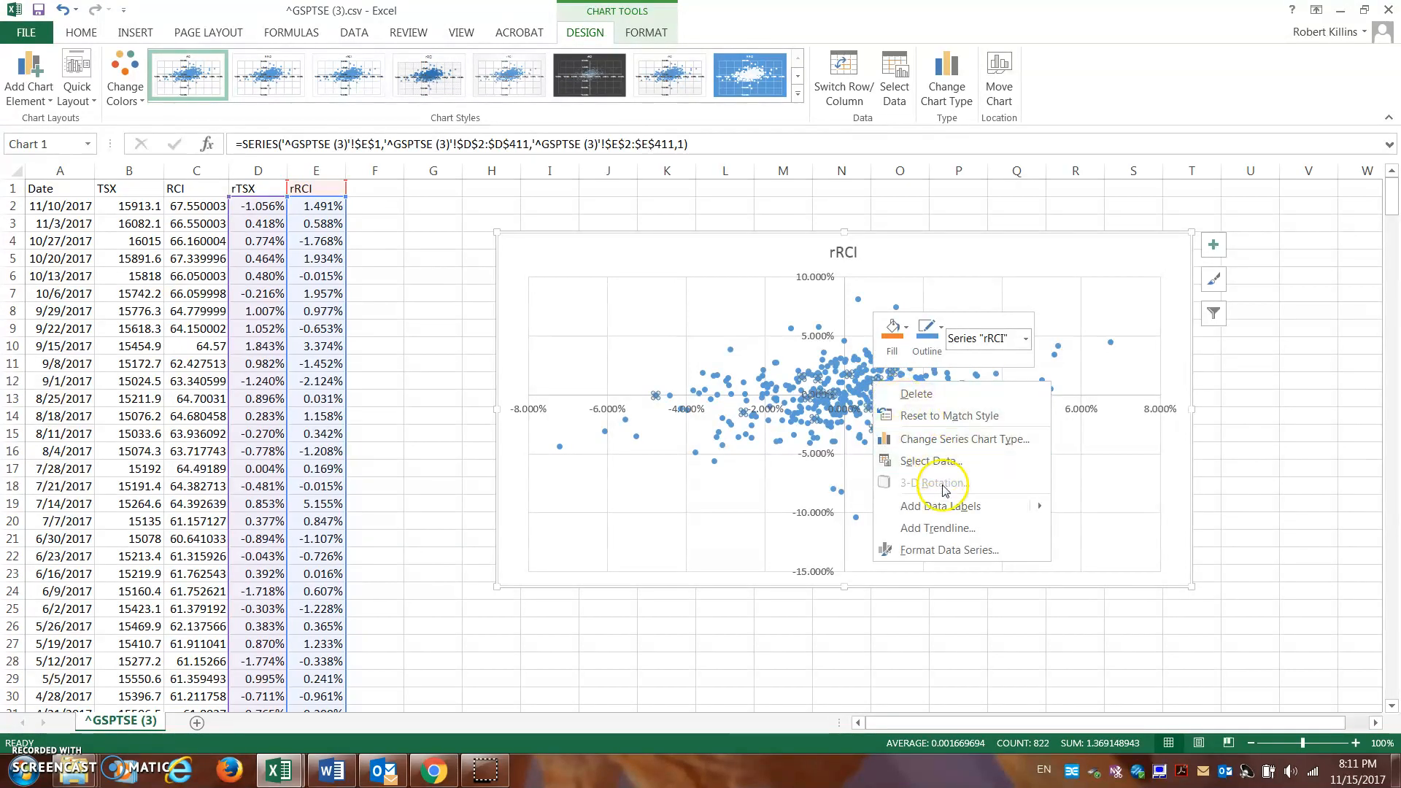
{"action": "left_click", "coordinate": [939, 529]}
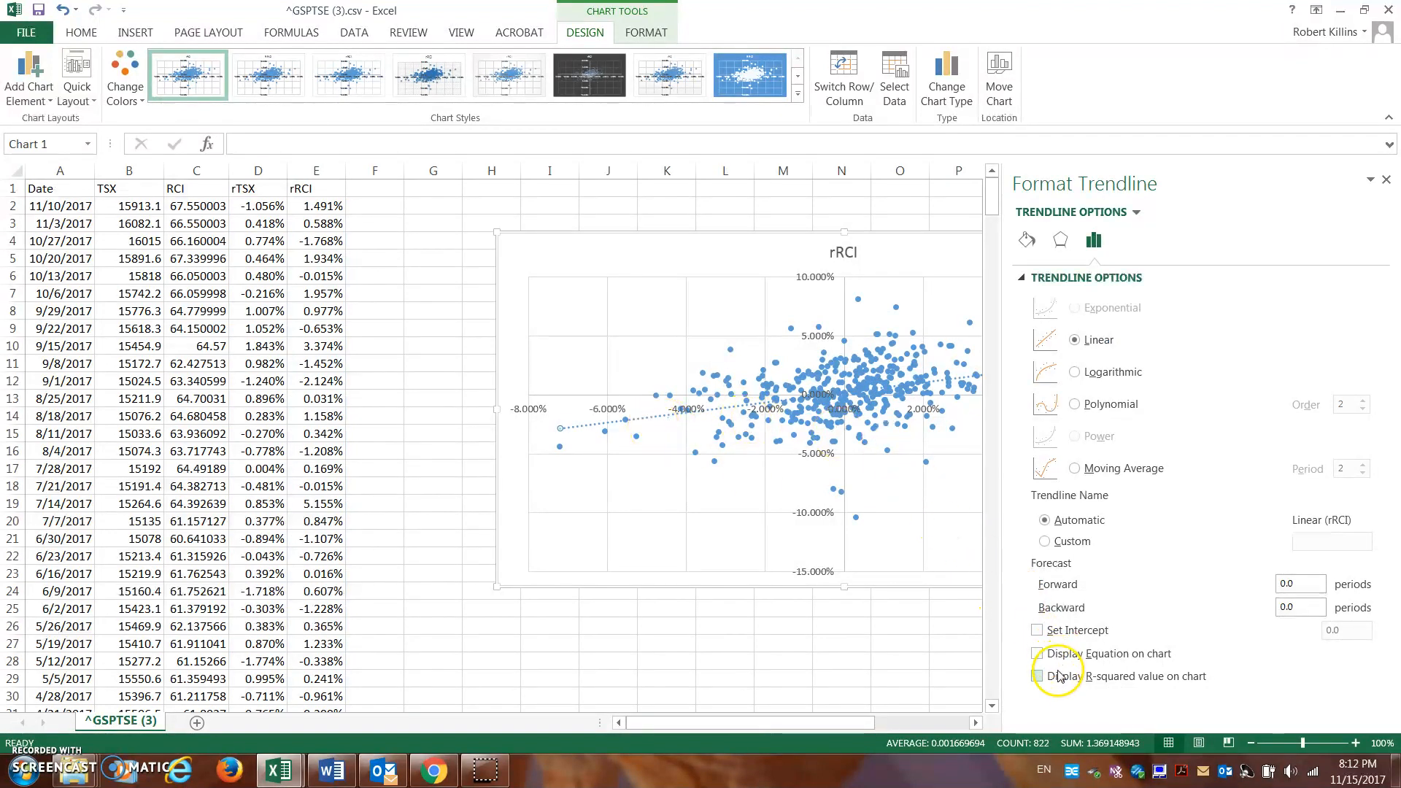
{"action": "left_click", "coordinate": [1037, 653]}
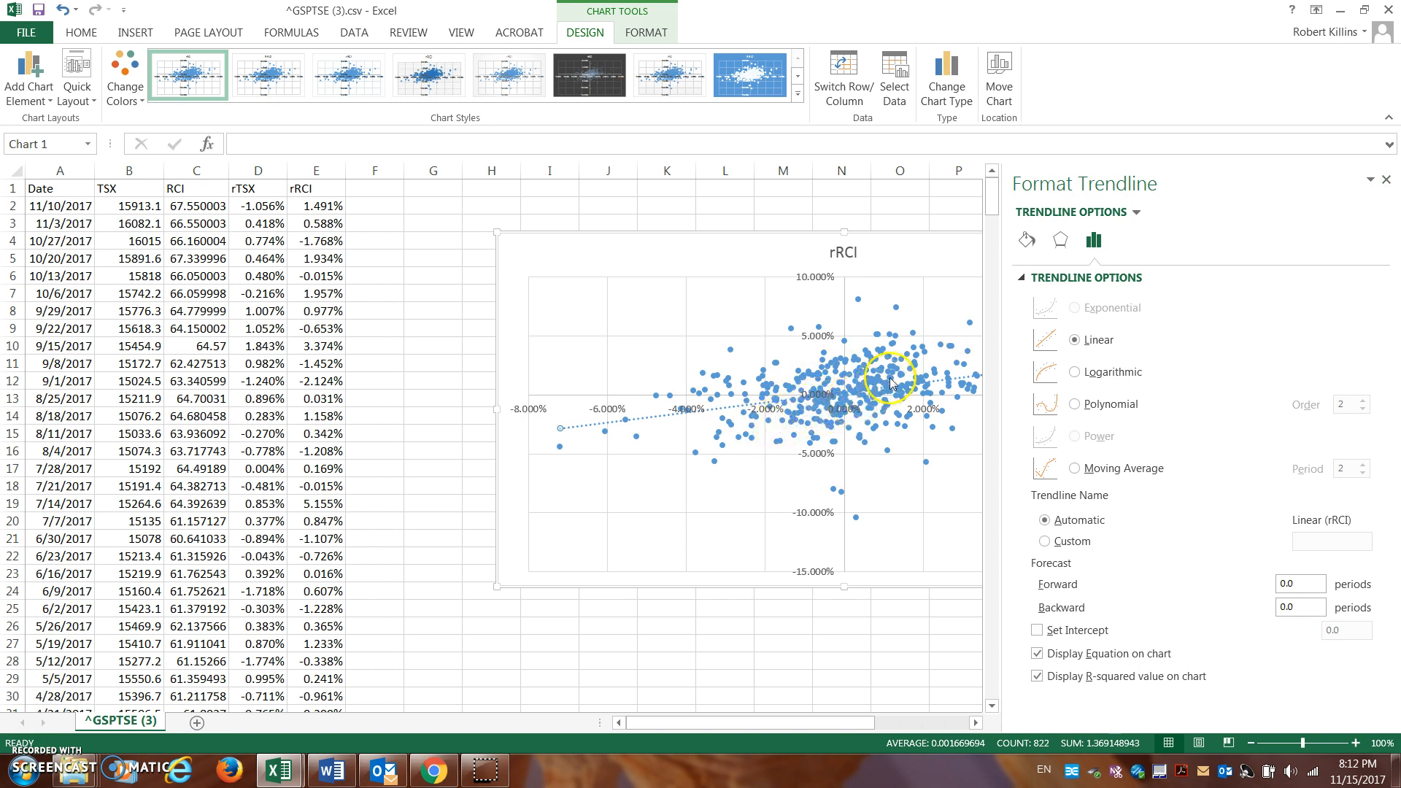
{"action": "left_click", "coordinate": [1388, 183]}
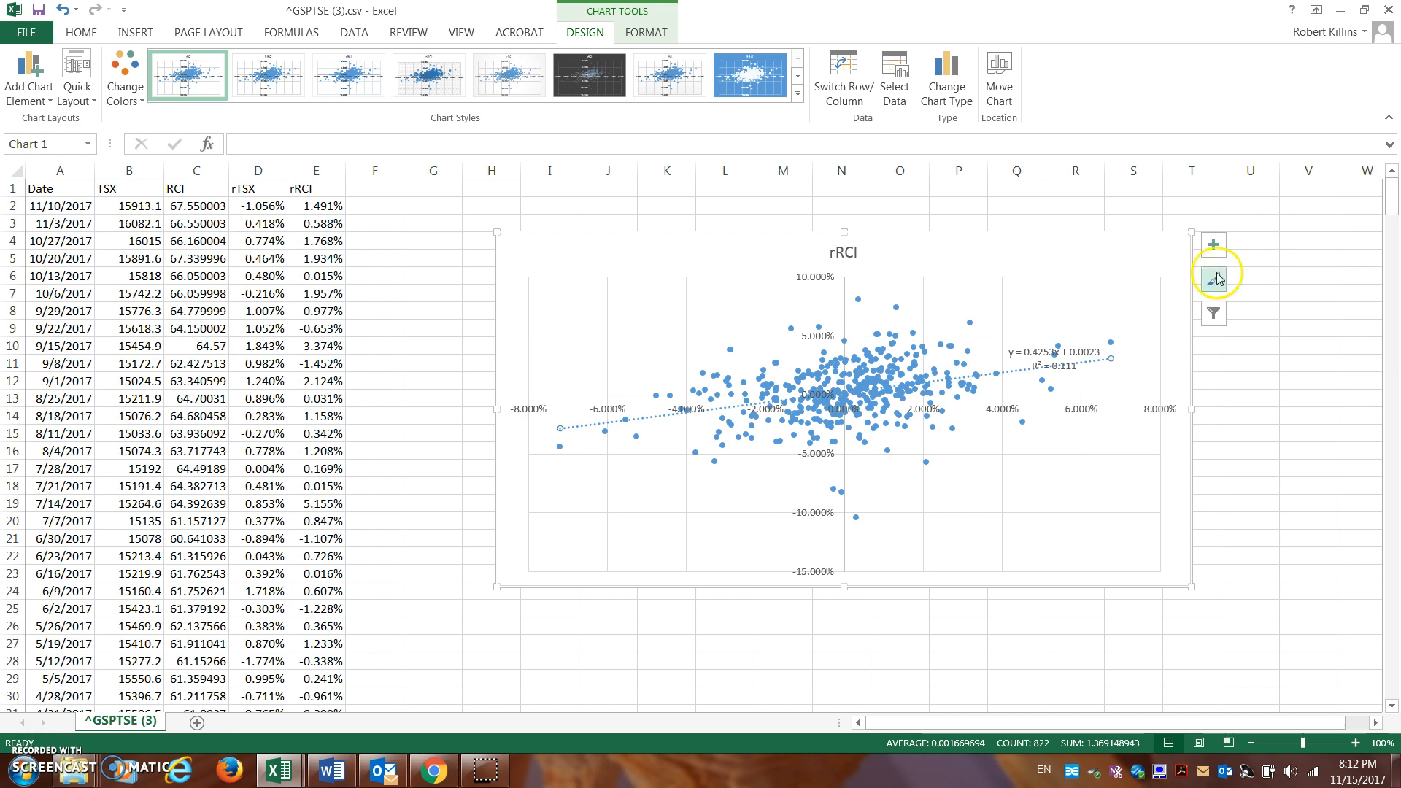
Move the trendline equation and R-squared label above the plot area, beside the chart title
{"action": "left_click", "coordinate": [1058, 350]}
{"action": "left_click_drag", "start_coordinate": [1057, 350], "coordinate": [1021, 254]}
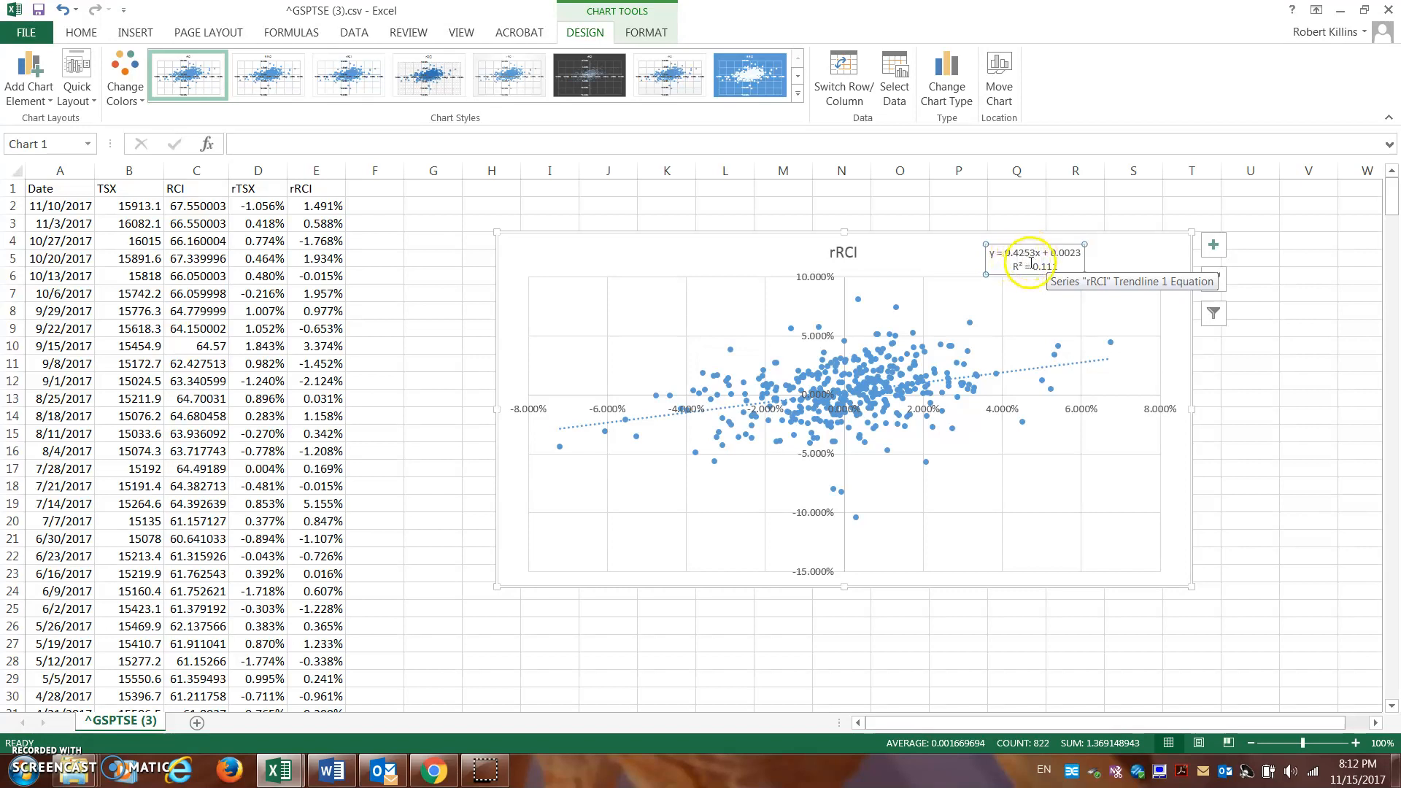
{"action": "left_click", "coordinate": [1052, 261]}
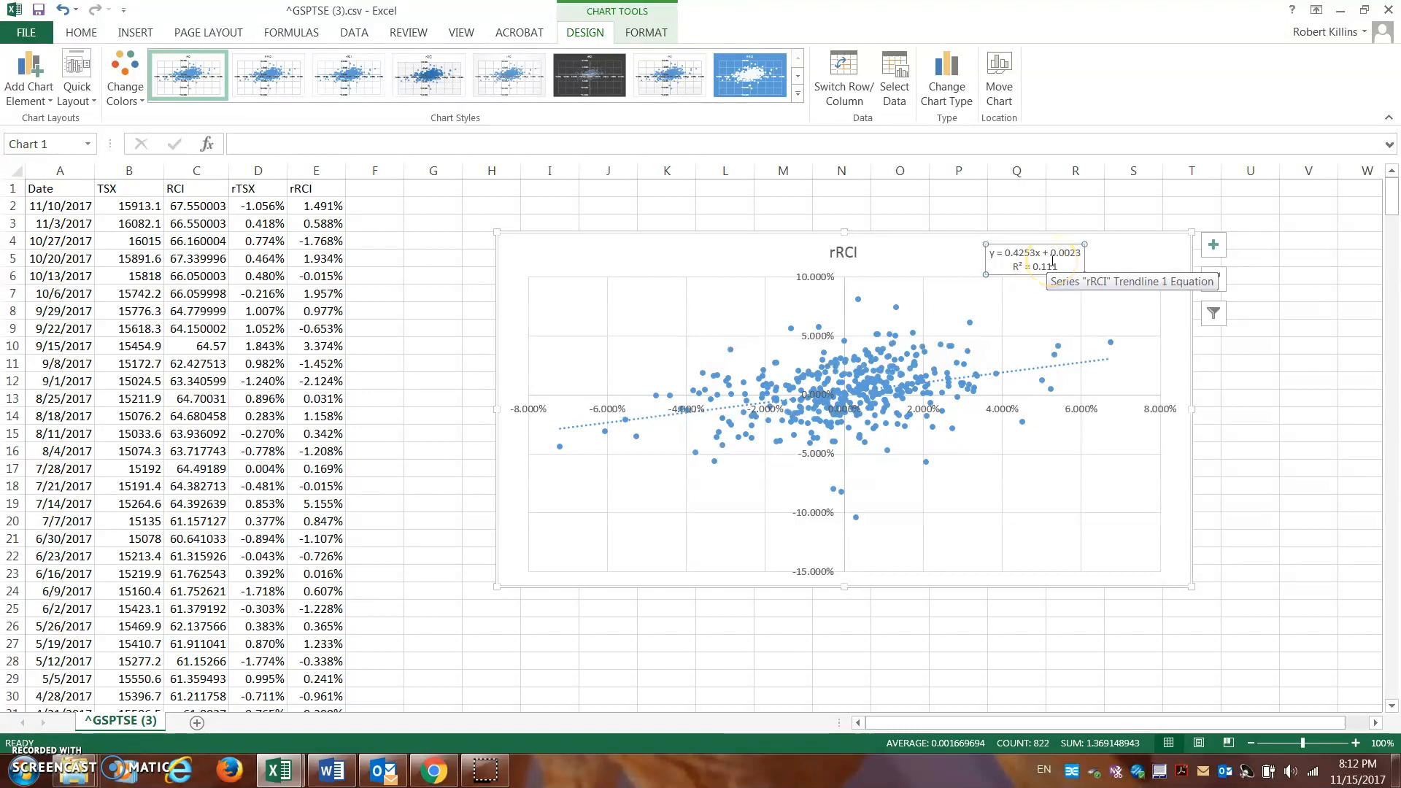
Leave the trendline equation label and select cell H26 below the chart
{"action": "left_click", "coordinate": [1051, 264]}
{"action": "double_click", "coordinate": [1049, 265]}
{"action": "left_click", "coordinate": [1072, 267]}
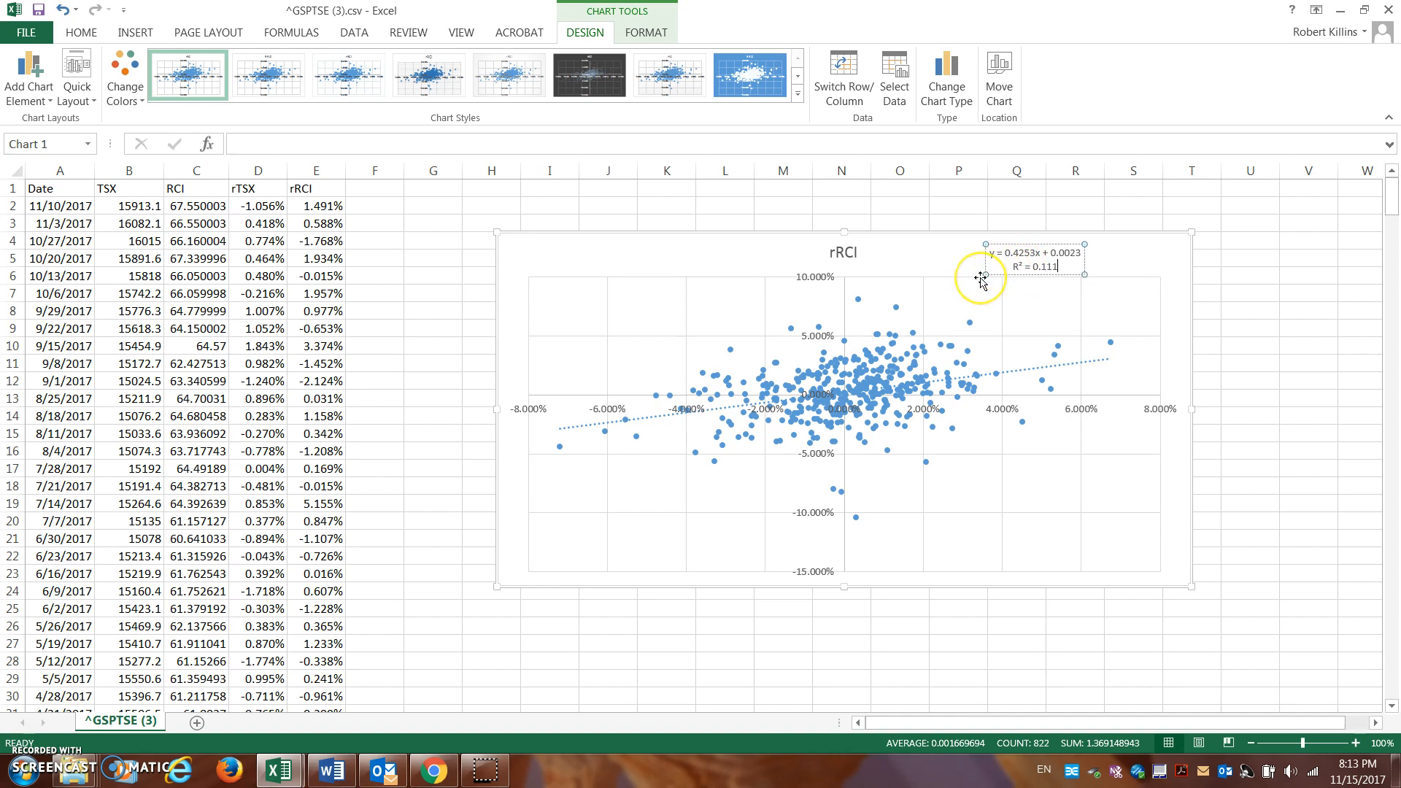
{"action": "left_click", "coordinate": [516, 624]}
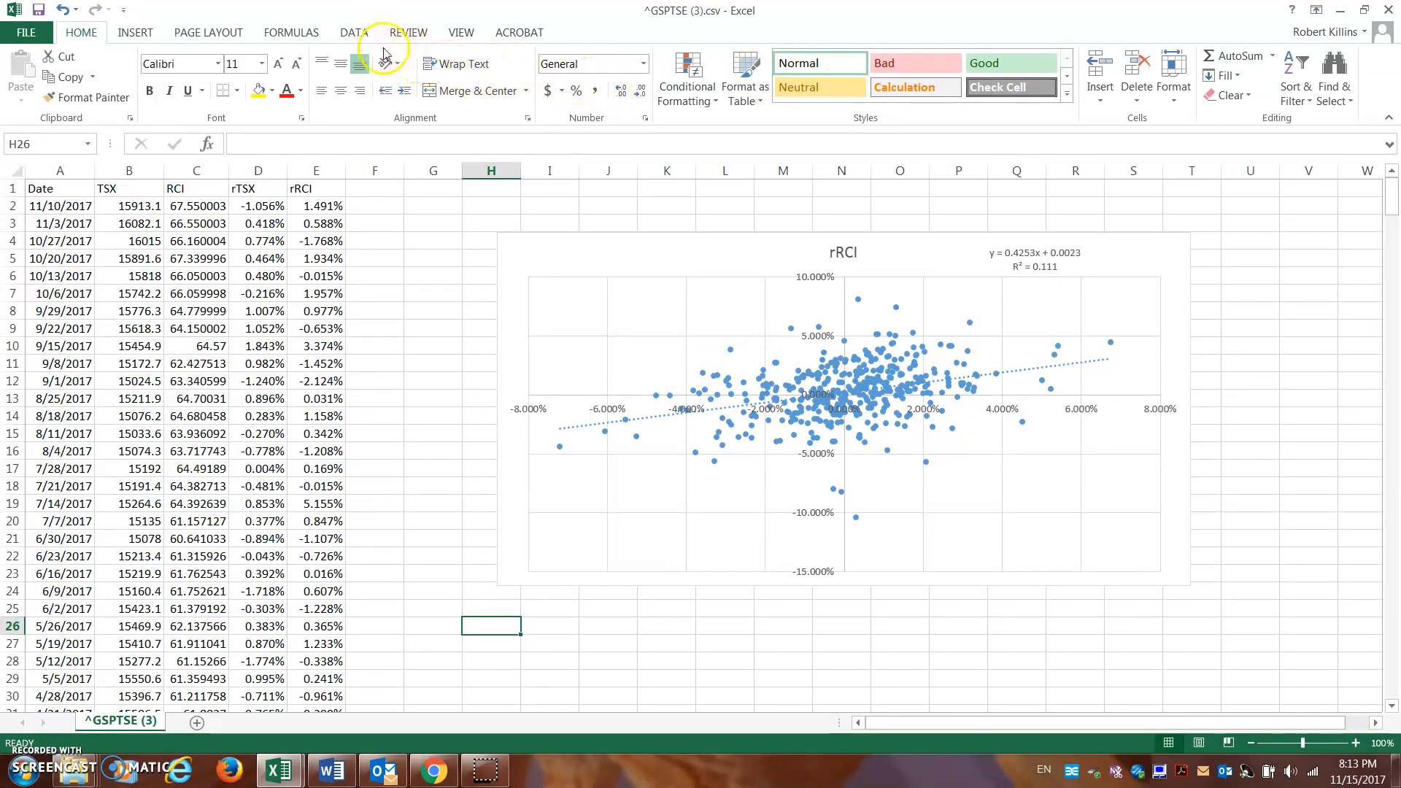
Check in the Excel add-ins list that the Analysis ToolPak is enabled, and accept the list
{"action": "left_click", "coordinate": [359, 34]}
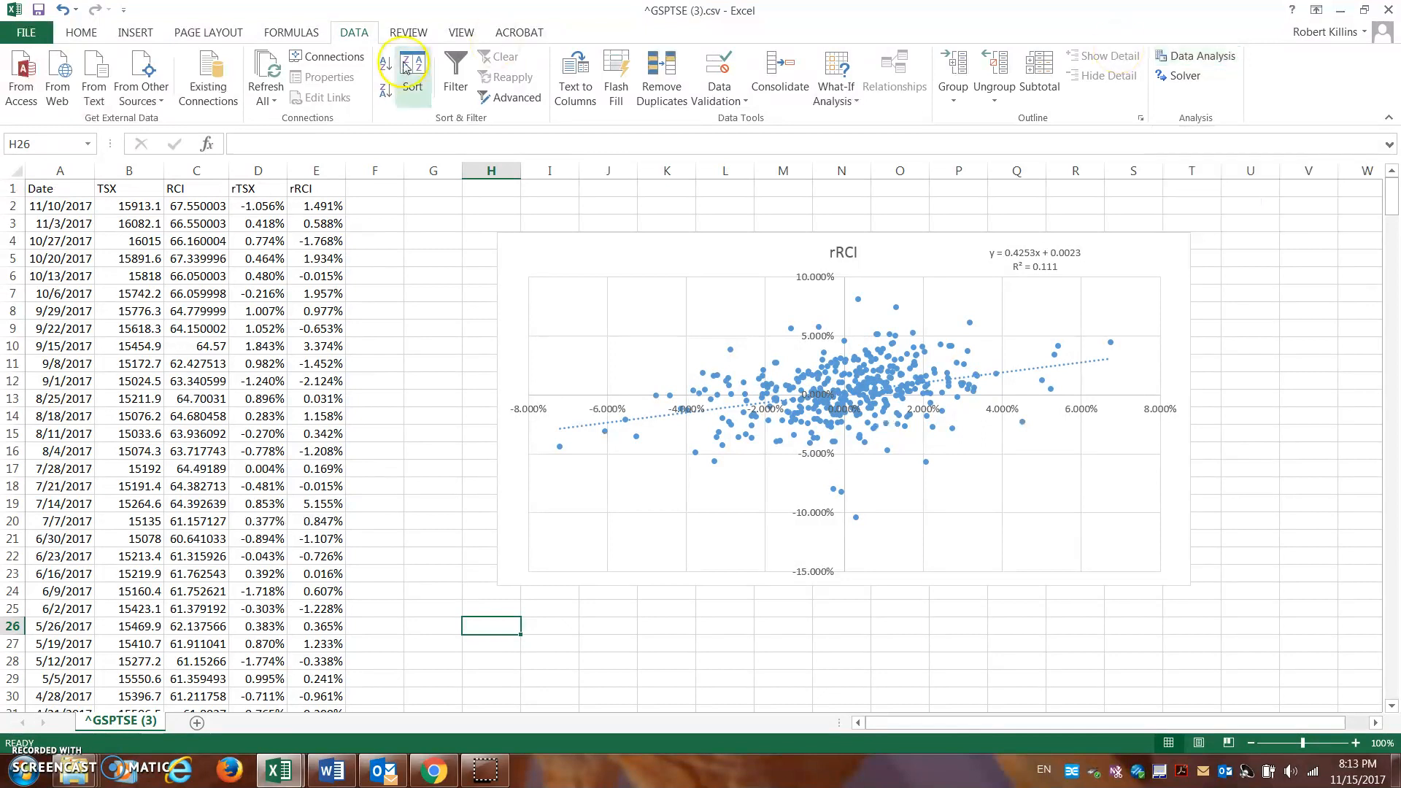
{"action": "left_click", "coordinate": [27, 34]}
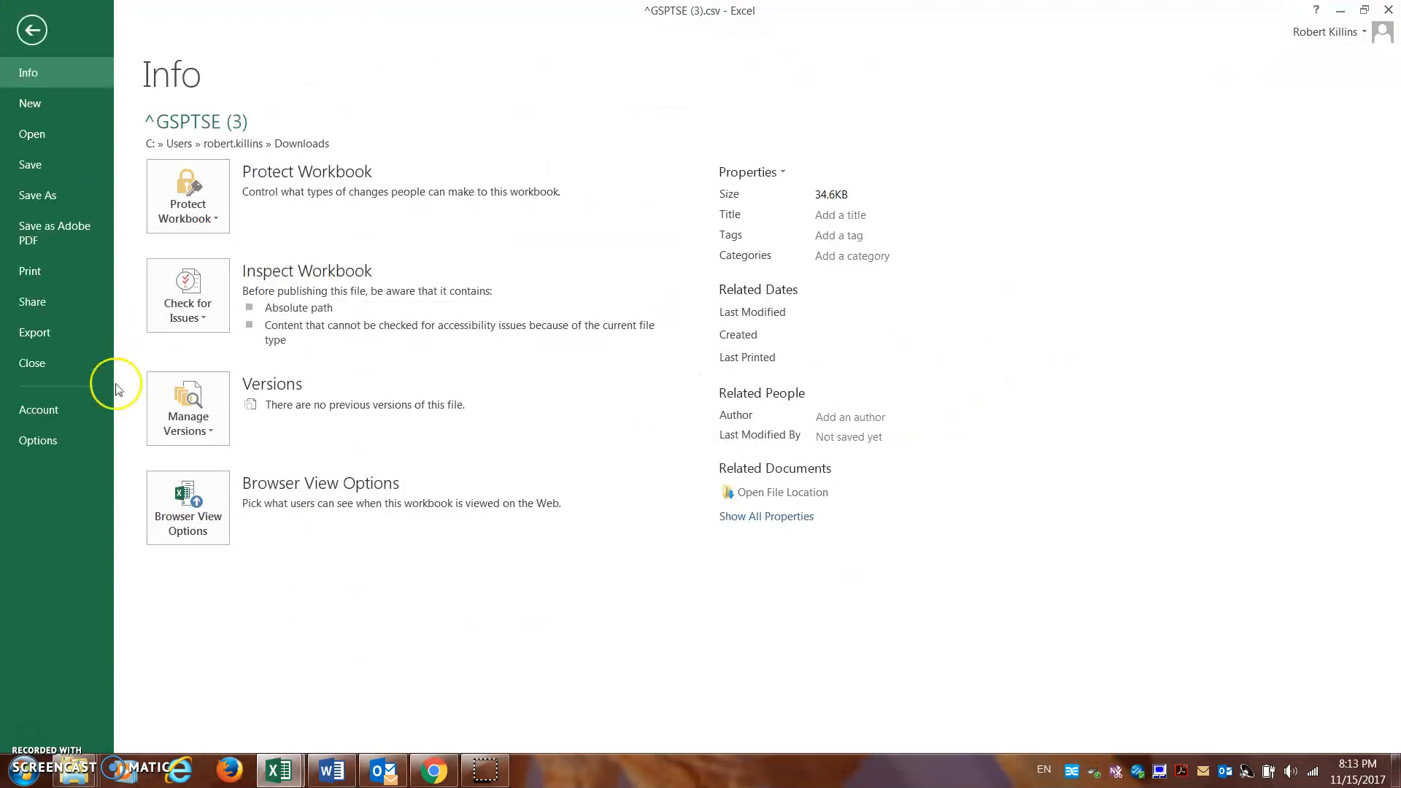
{"action": "left_click", "coordinate": [47, 441]}
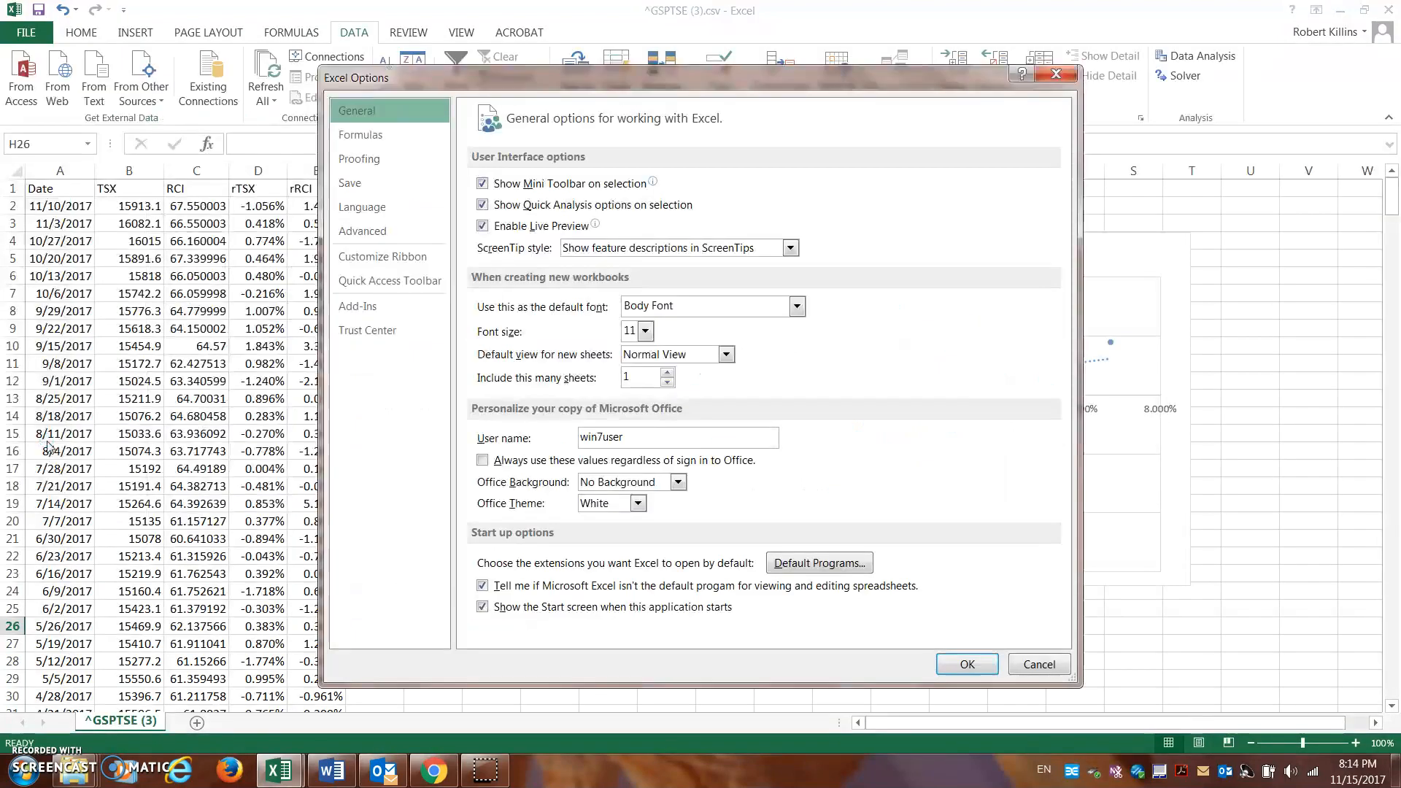
{"action": "left_click", "coordinate": [380, 310]}
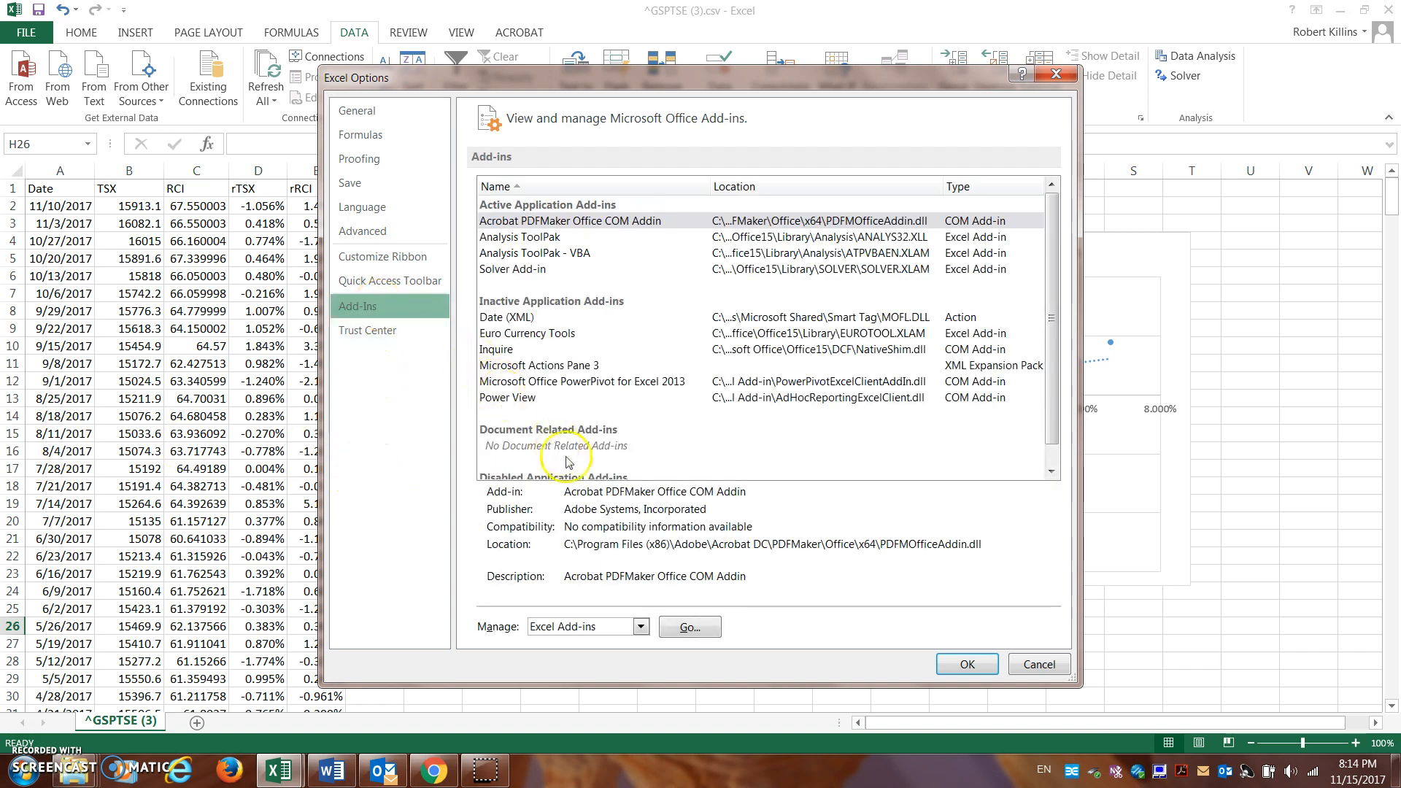
{"action": "left_click", "coordinate": [686, 628]}
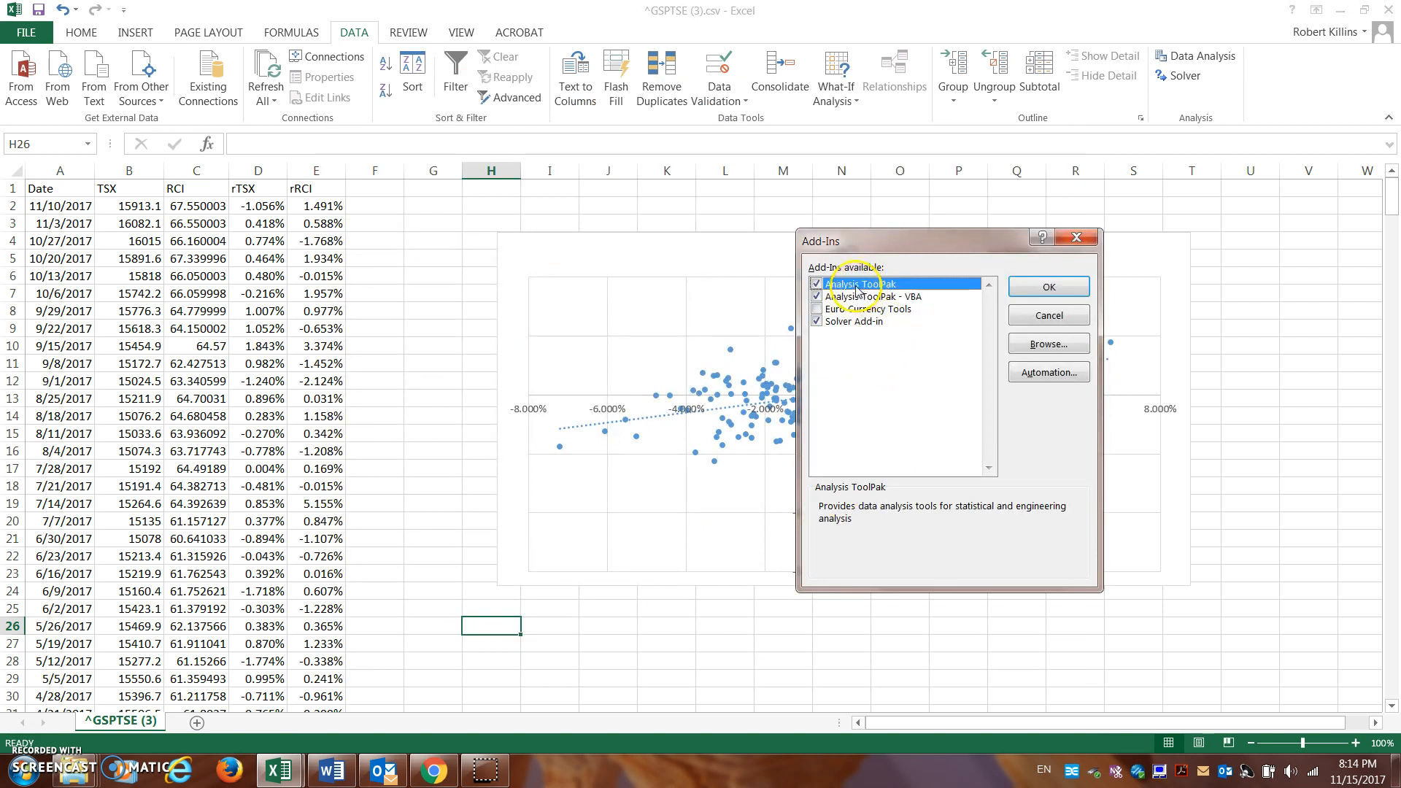
{"action": "left_click", "coordinate": [1050, 288]}
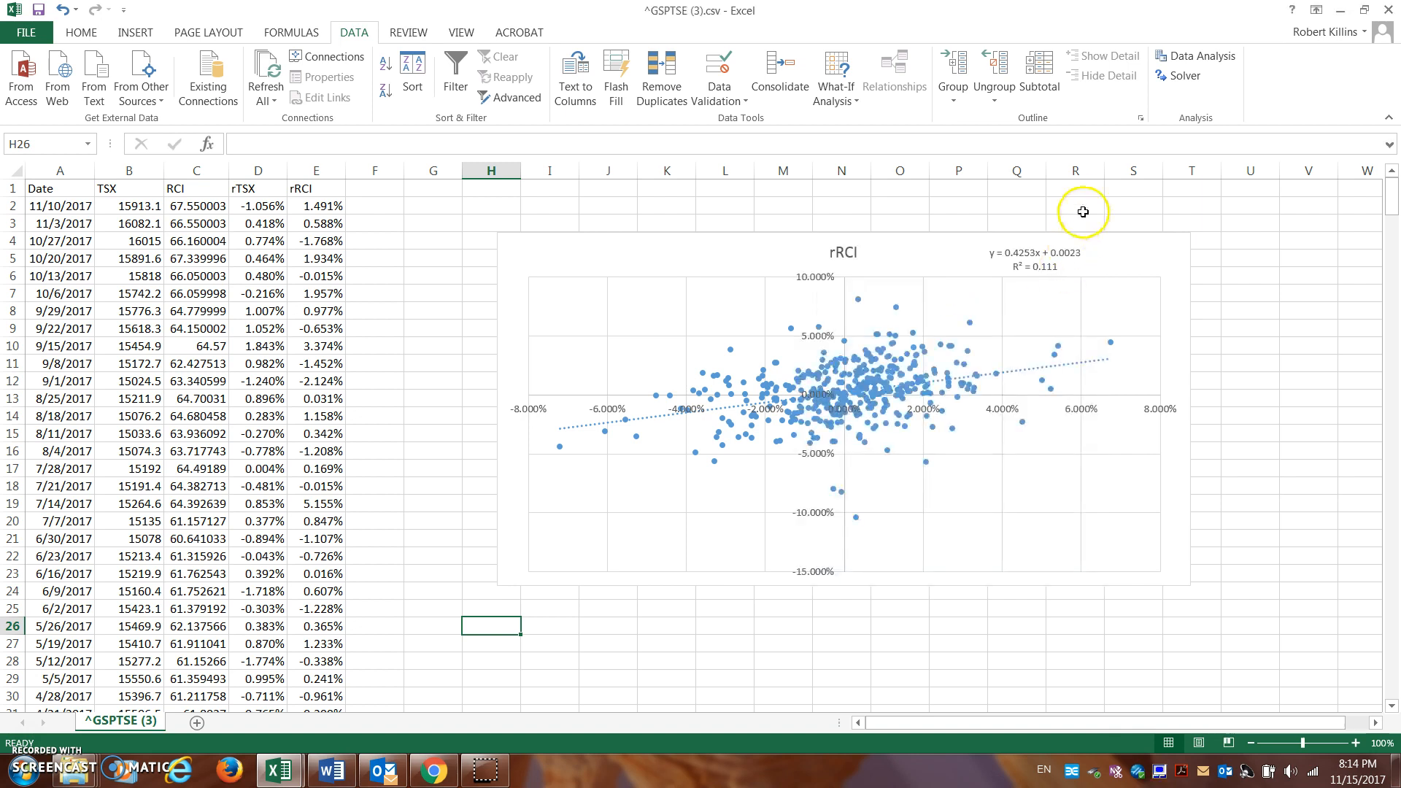
Start the Regression tool from the data analysis tools
{"action": "left_click", "coordinate": [1189, 65]}
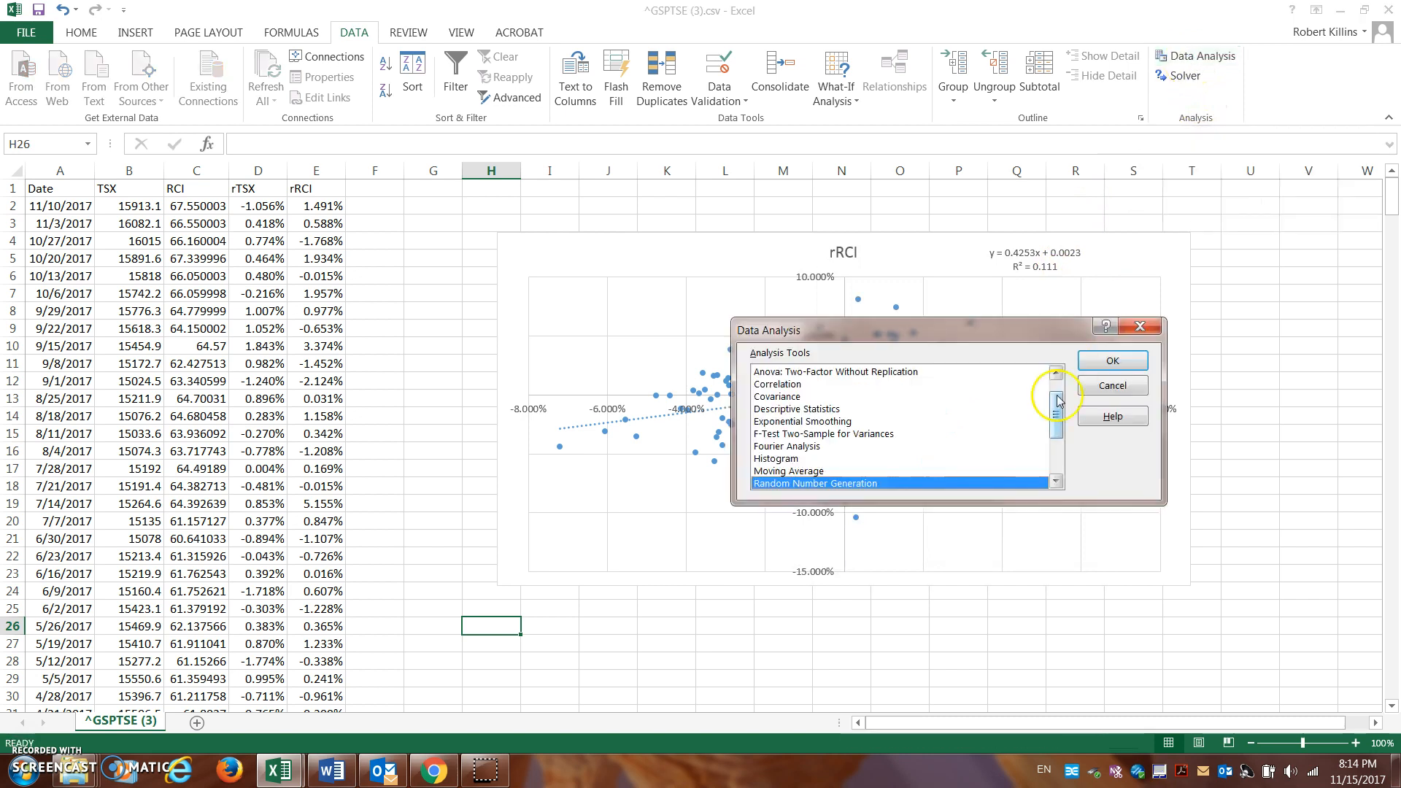
{"action": "left_click", "coordinate": [1055, 480]}
{"action": "left_click", "coordinate": [1055, 480]}
{"action": "left_click", "coordinate": [1055, 480]}
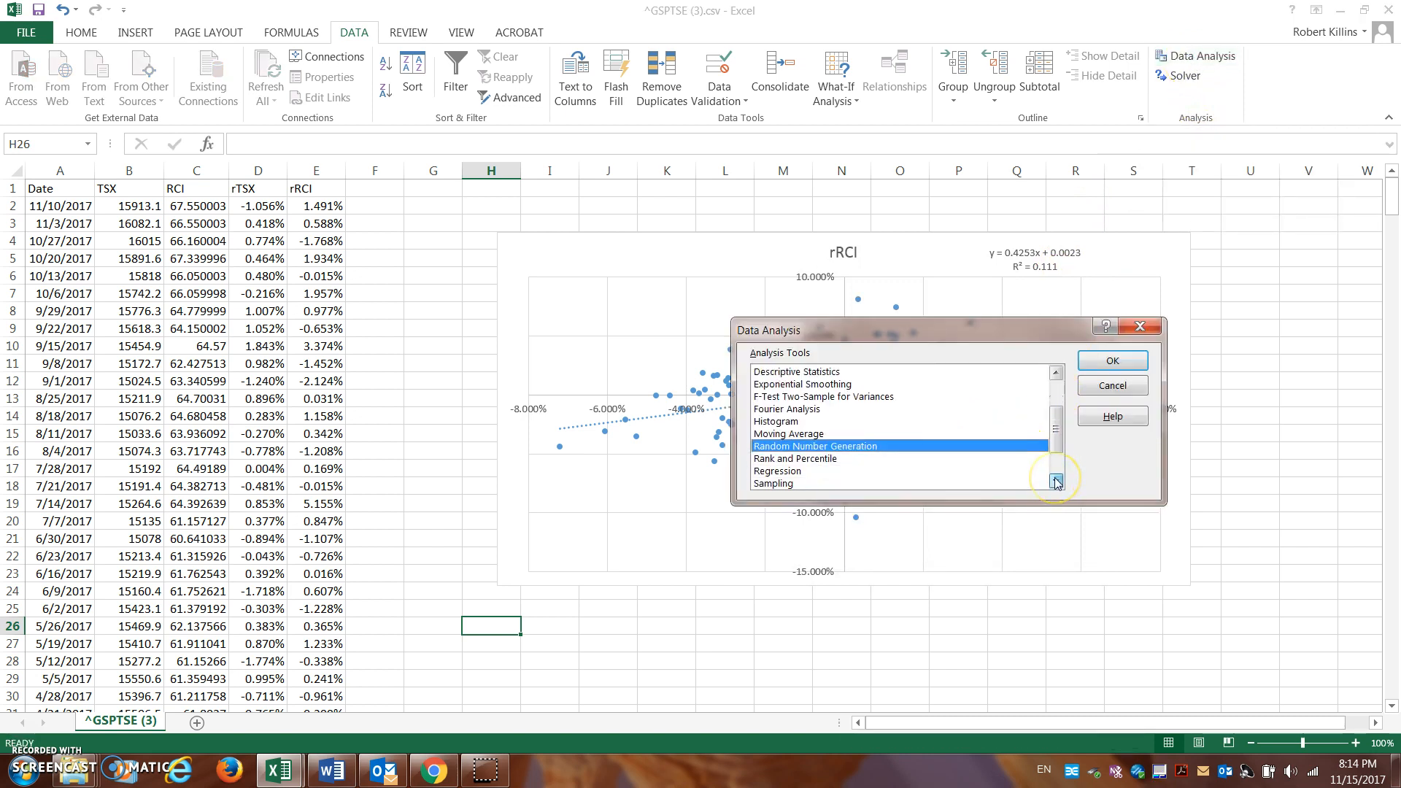
{"action": "left_click", "coordinate": [770, 471]}
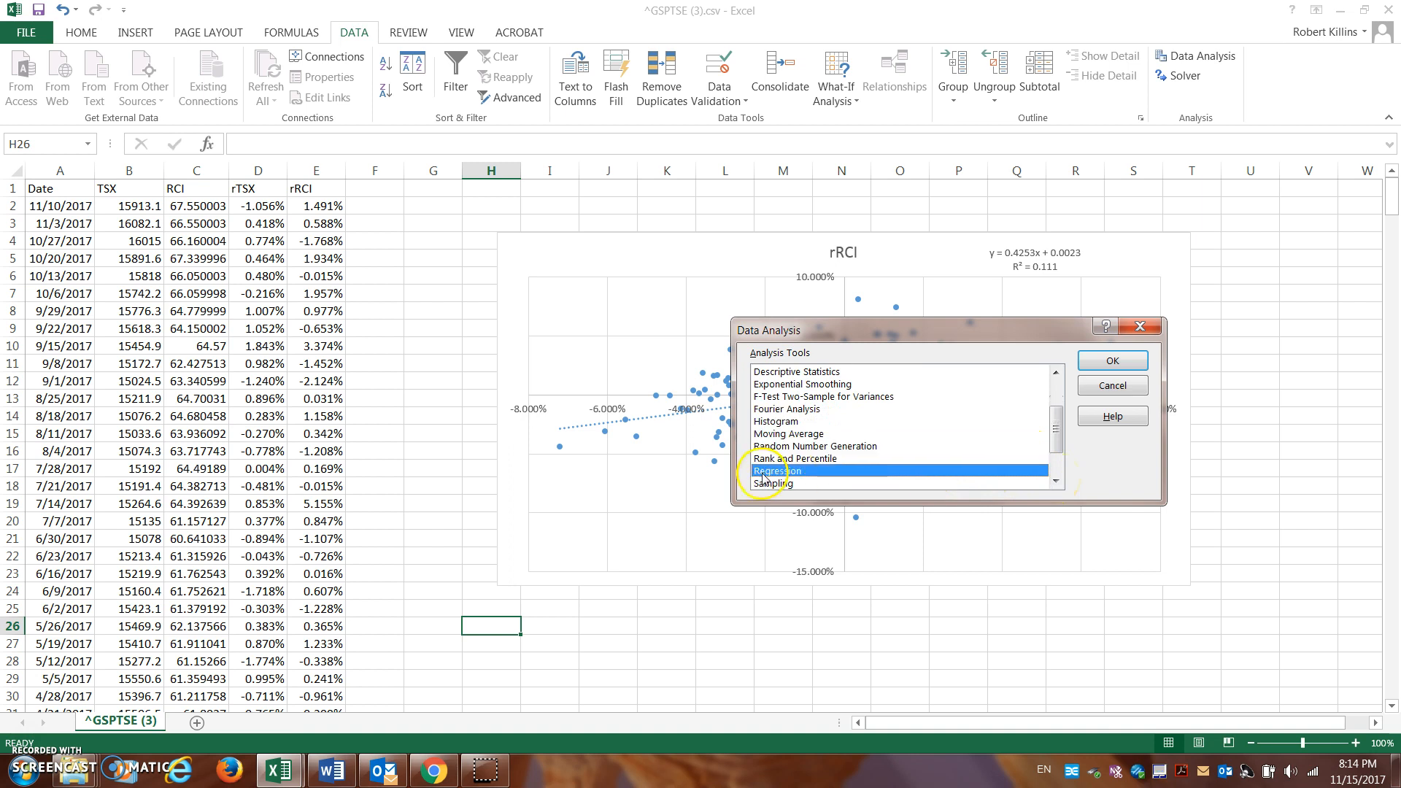
{"action": "left_click", "coordinate": [1112, 360]}
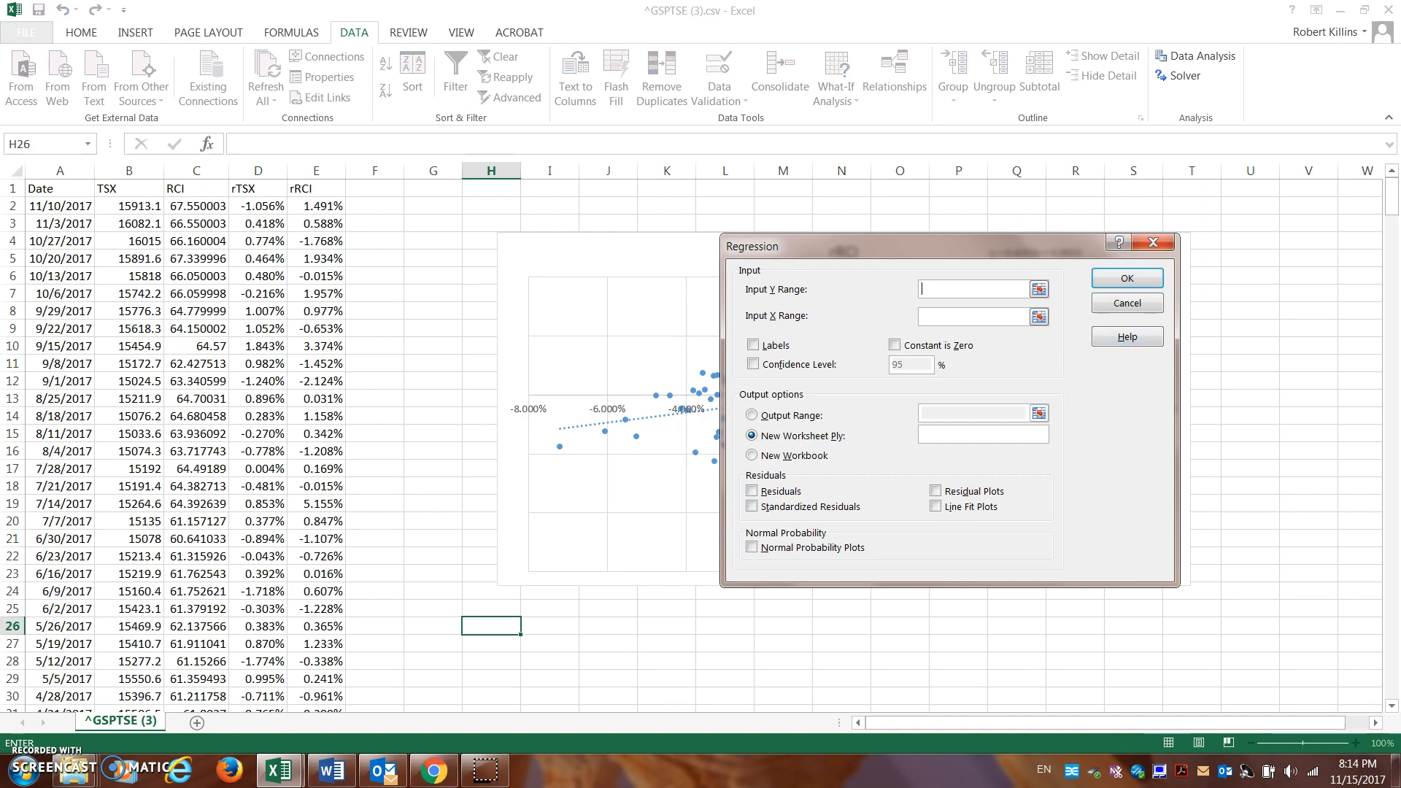
Set the regression's Y range to the rRCI returns E1:E411 and its X range to the rTSX returns D1:D411
{"action": "left_click", "coordinate": [326, 162]}
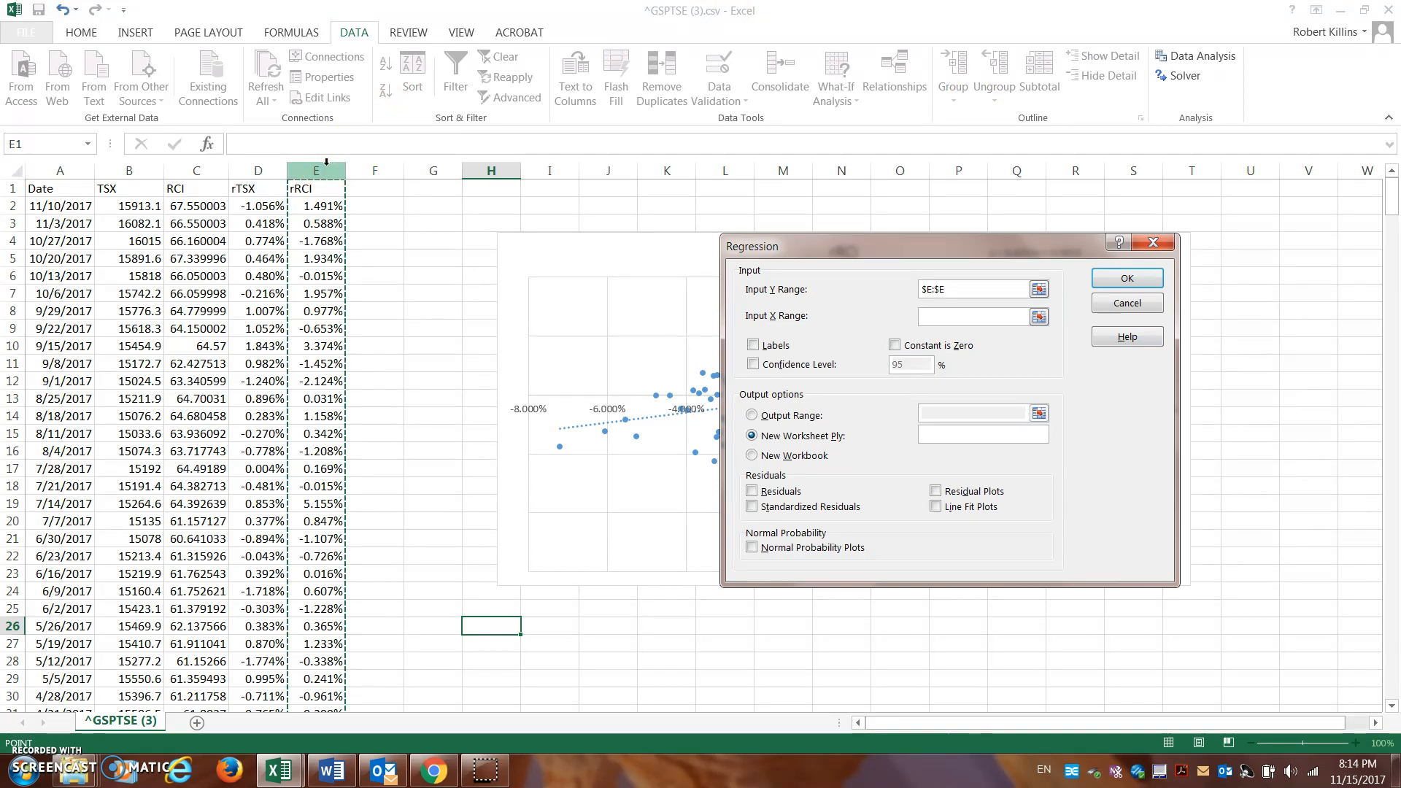
{"action": "left_click", "coordinate": [931, 316]}
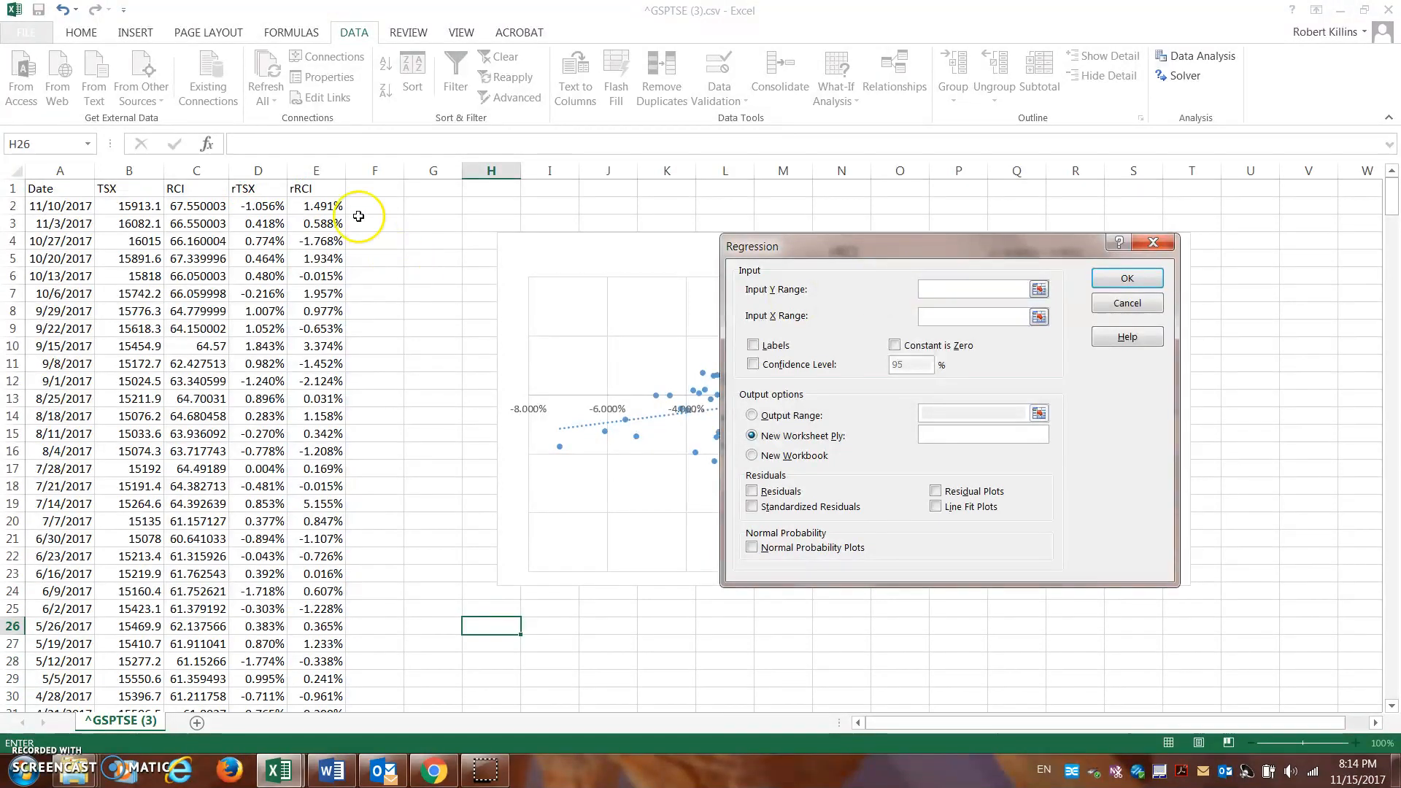
{"action": "left_click_drag", "start_coordinate": [328, 188], "coordinate": [314, 661]}
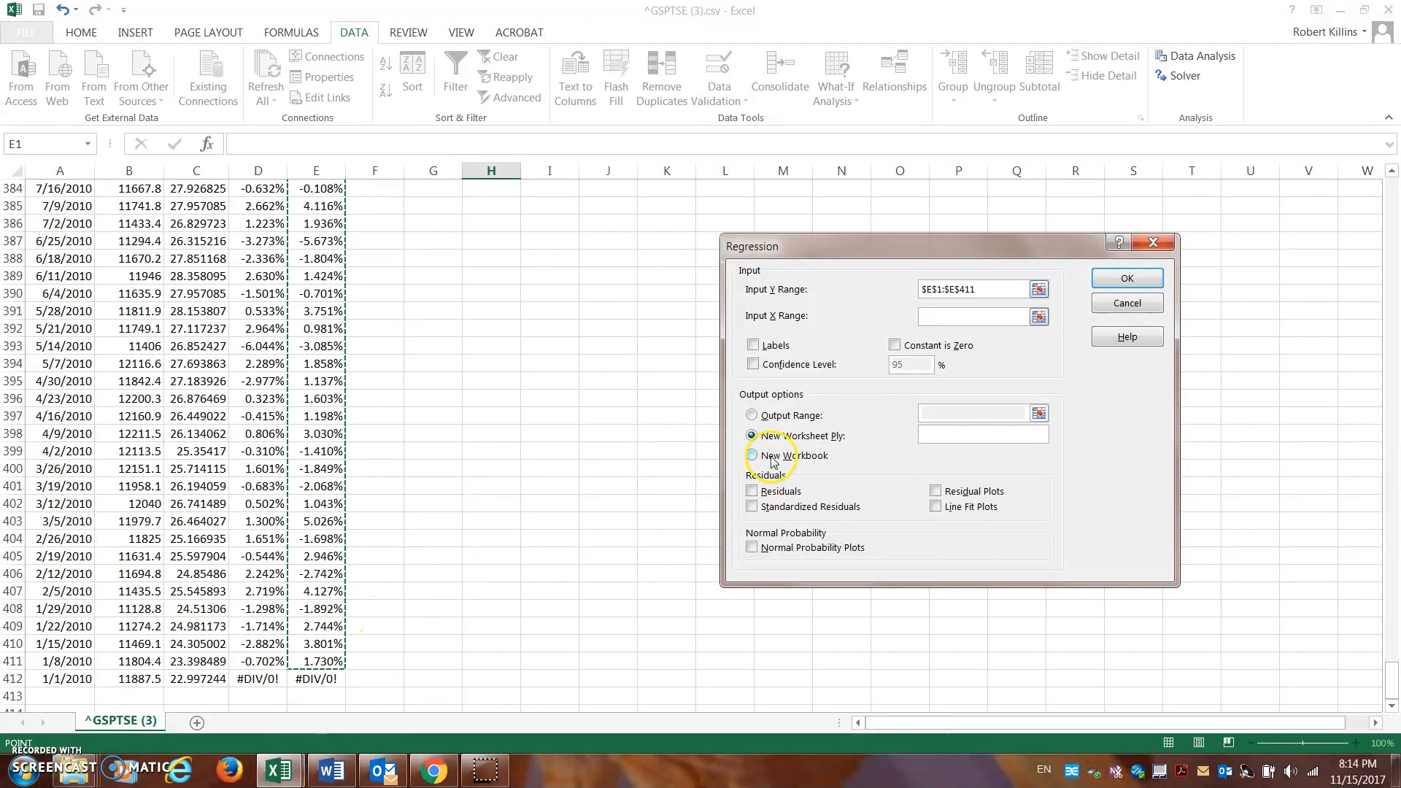
{"action": "left_click", "coordinate": [932, 317]}
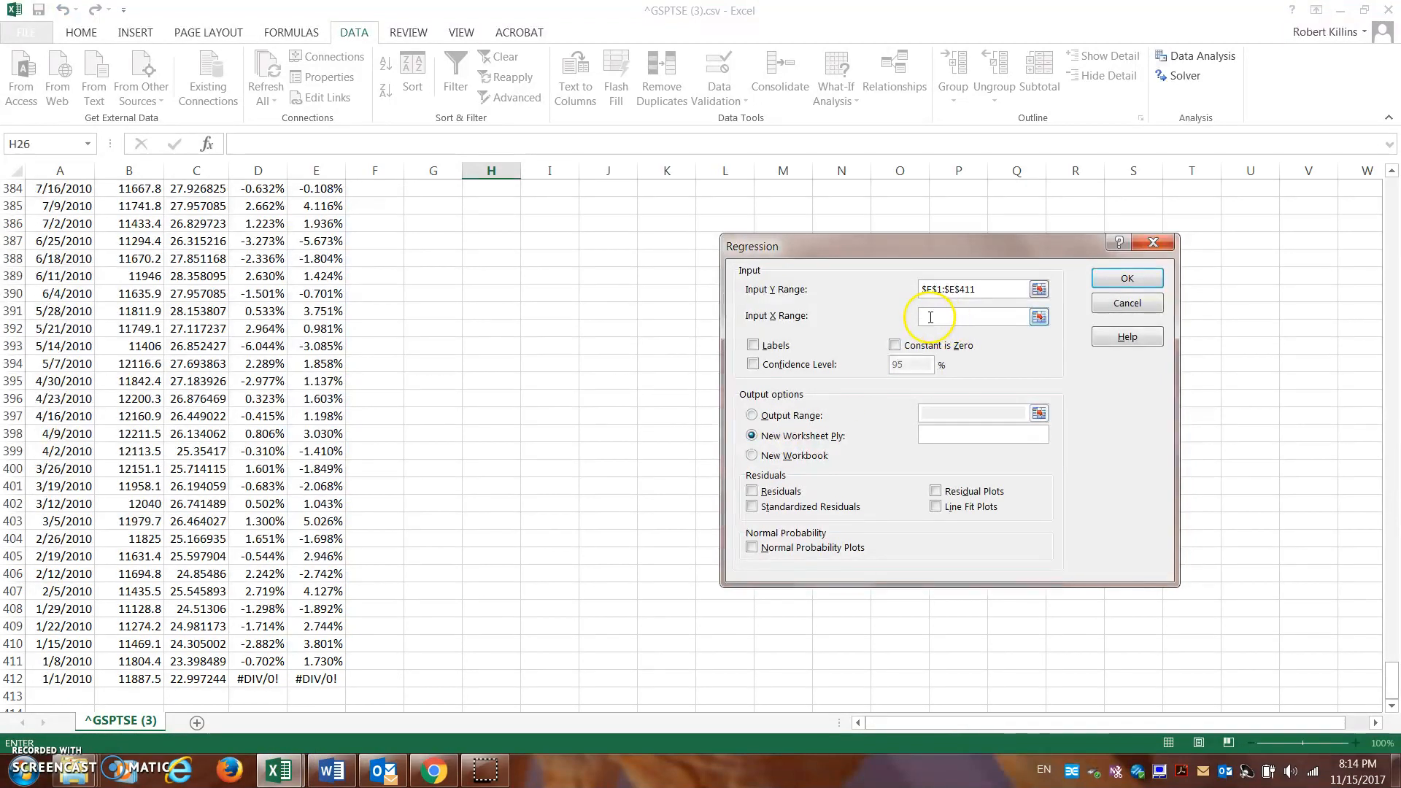
{"action": "left_click_drag", "start_coordinate": [1391, 690], "coordinate": [1393, 195]}
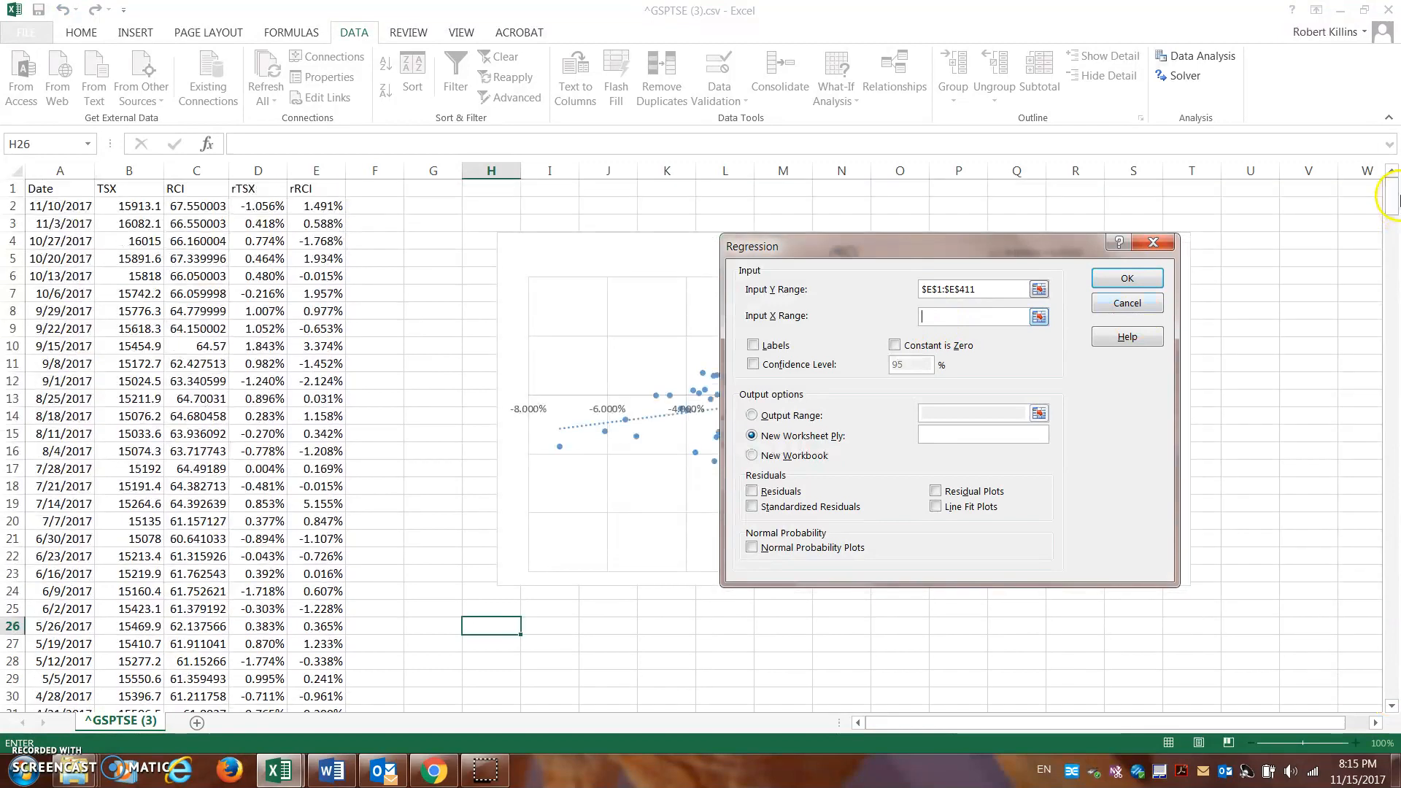
{"action": "left_click_drag", "start_coordinate": [245, 191], "coordinate": [261, 660]}
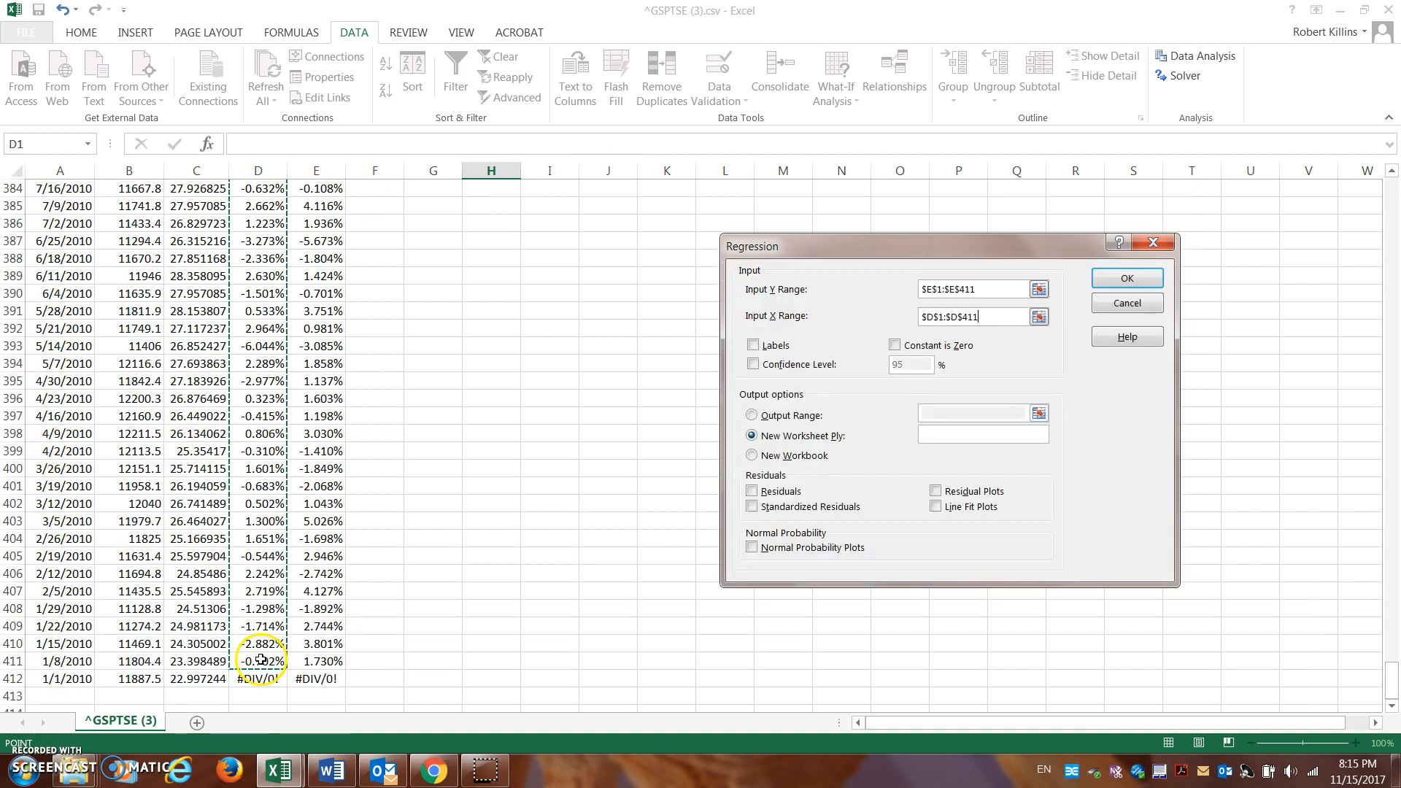
Treat the first row as labels, direct the regression output to H26, and run the regression
{"action": "left_click", "coordinate": [754, 345]}
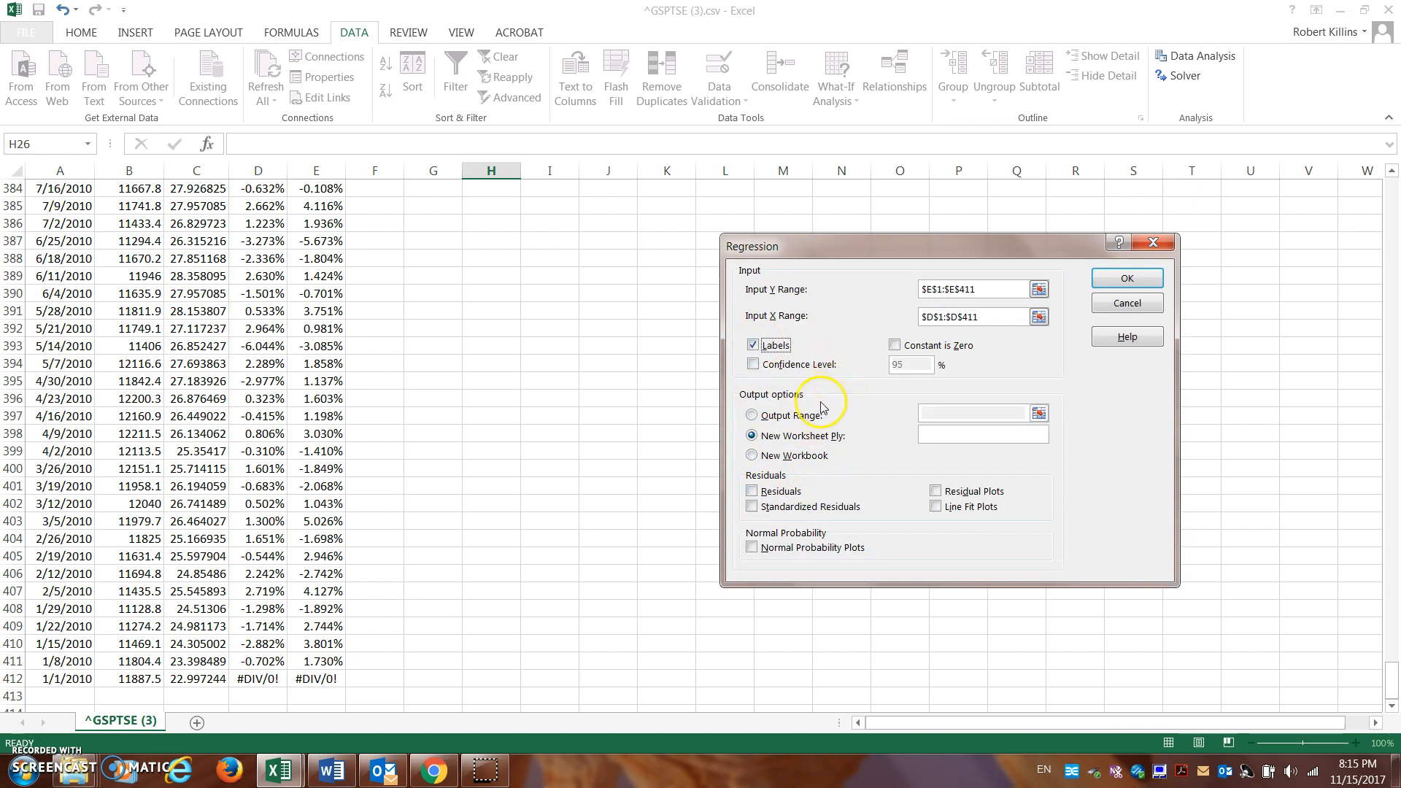
{"action": "left_click", "coordinate": [756, 417]}
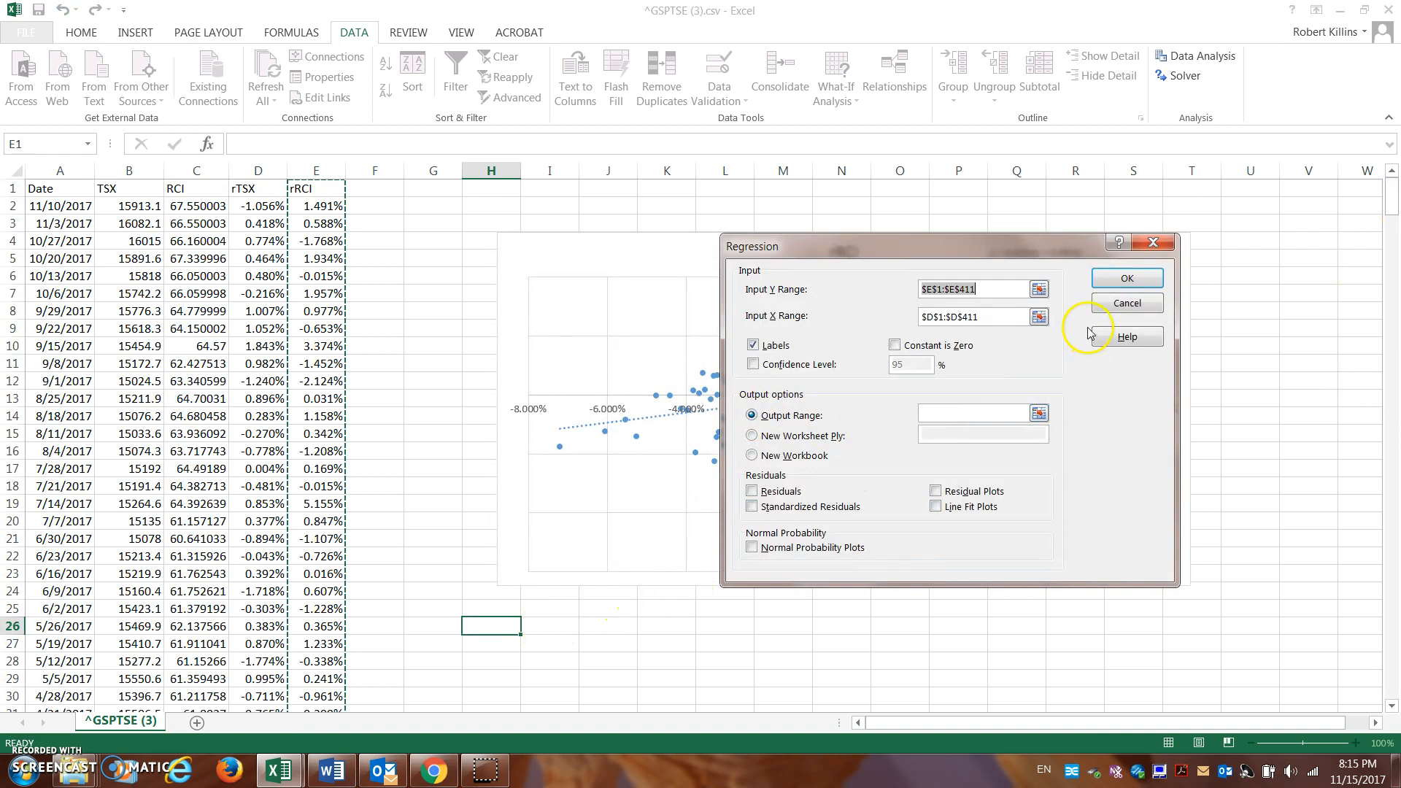
{"action": "left_click", "coordinate": [938, 415]}
{"action": "left_click", "coordinate": [511, 626]}
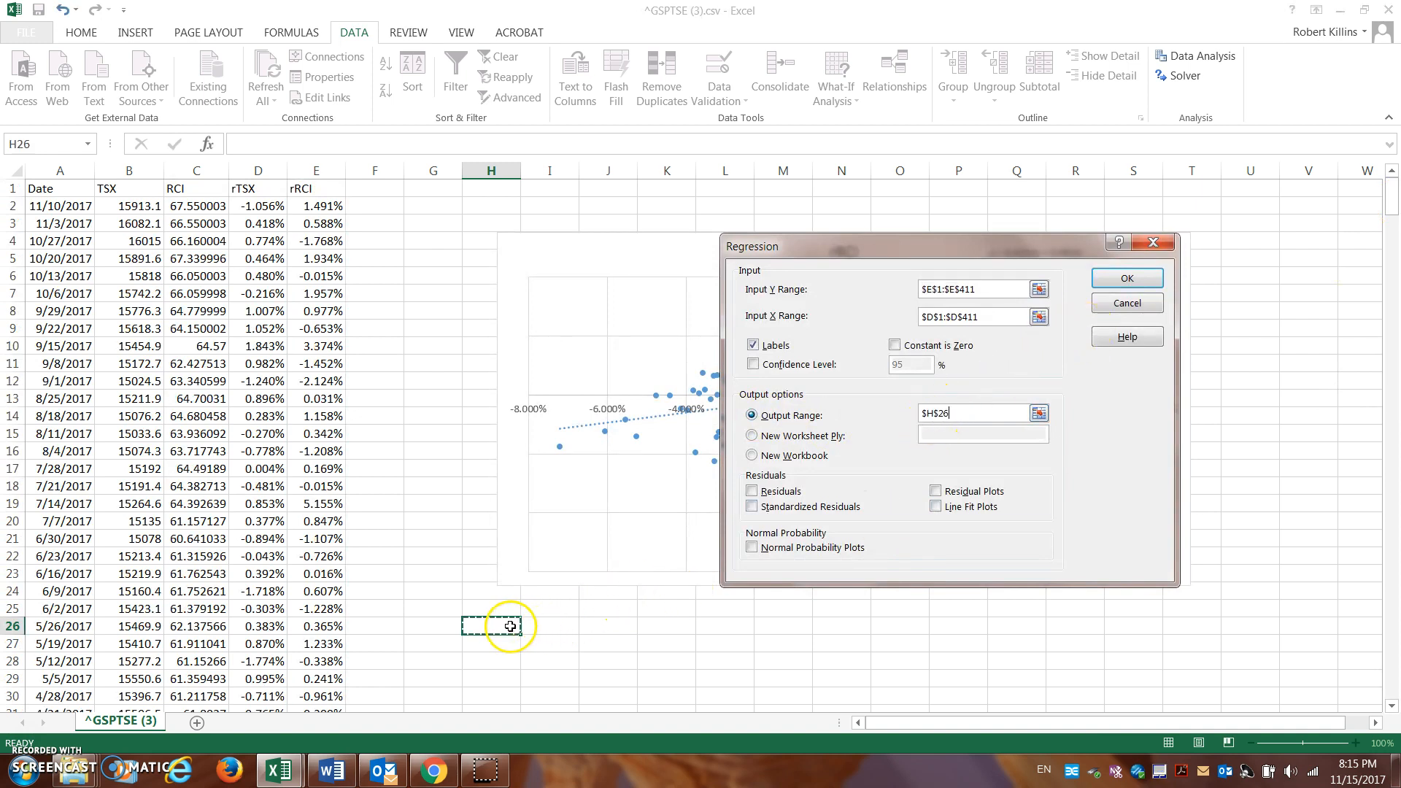
{"action": "left_click", "coordinate": [1127, 278]}
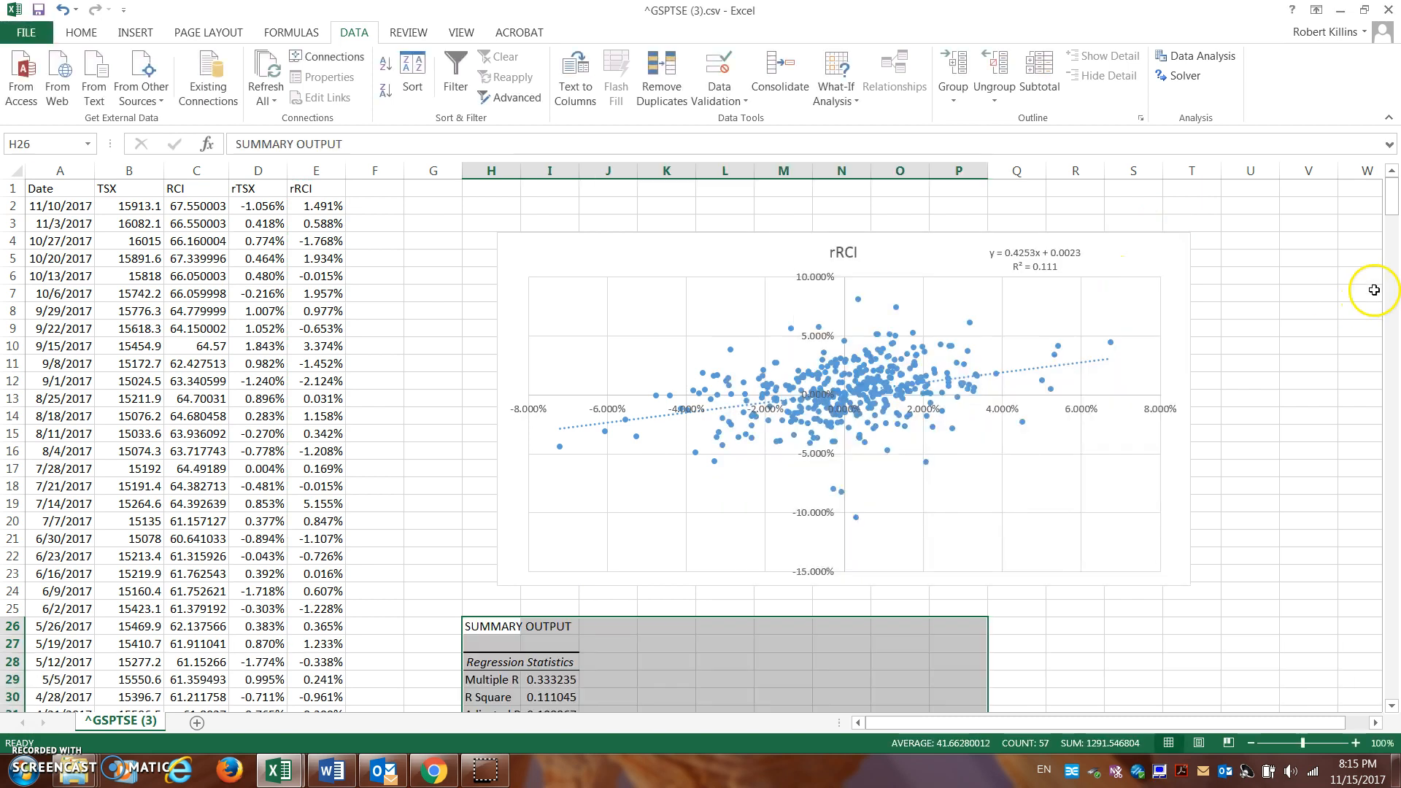
Compare the rTSX coefficient and R Square in the regression summary with the trendline equation and R-squared on the chart
{"action": "left_click_drag", "start_coordinate": [1392, 216], "coordinate": [1391, 238]}
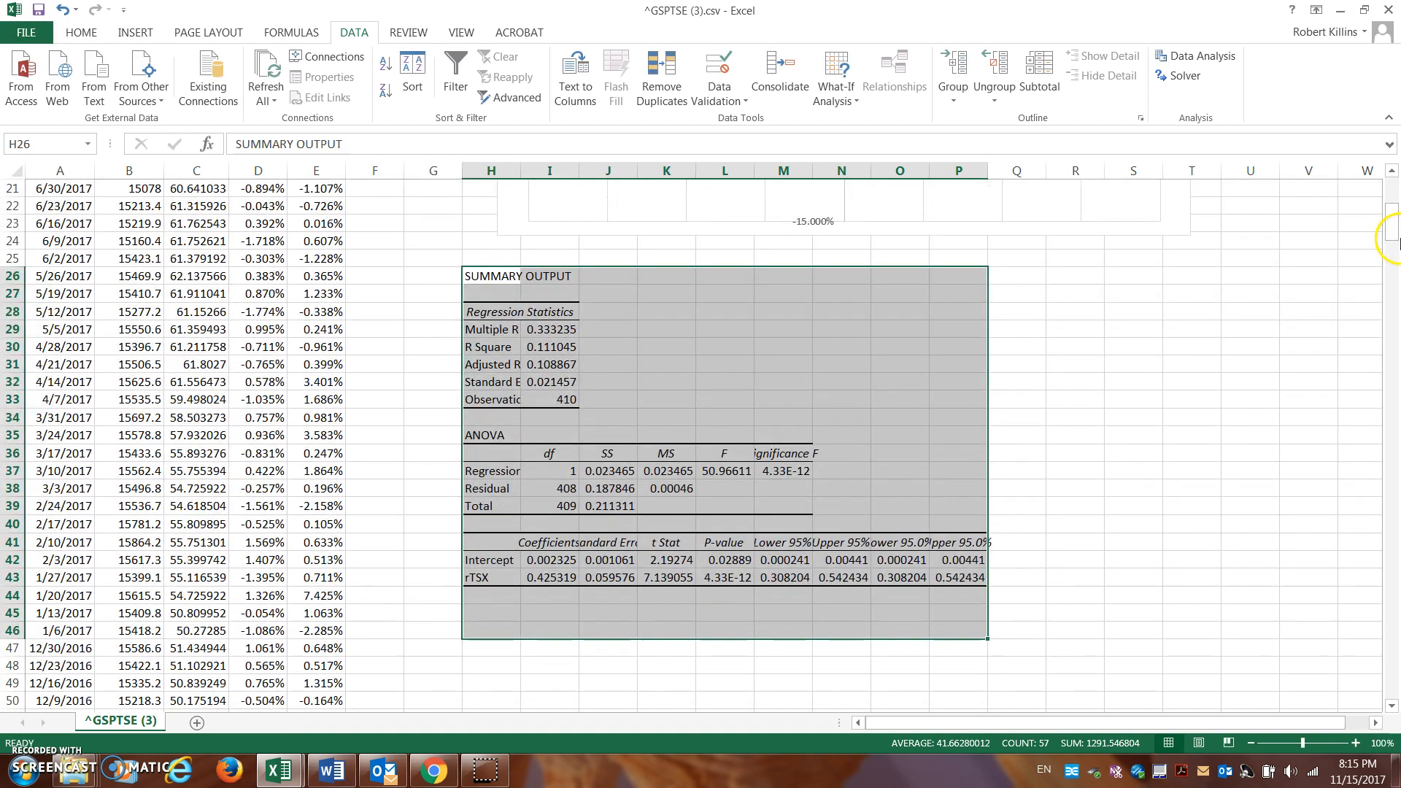
{"action": "left_click", "coordinate": [553, 576]}
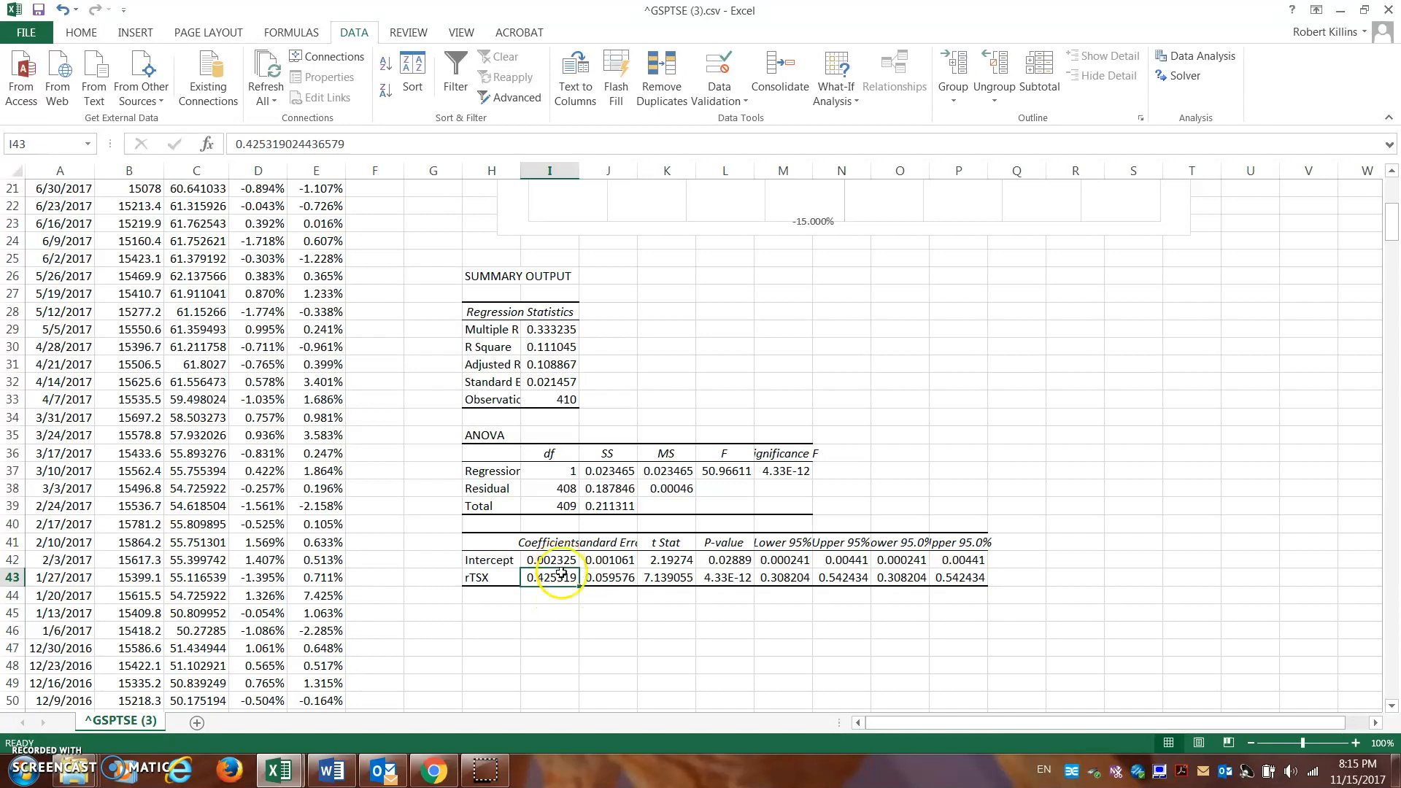
{"action": "left_click_drag", "start_coordinate": [1393, 216], "coordinate": [1391, 194]}
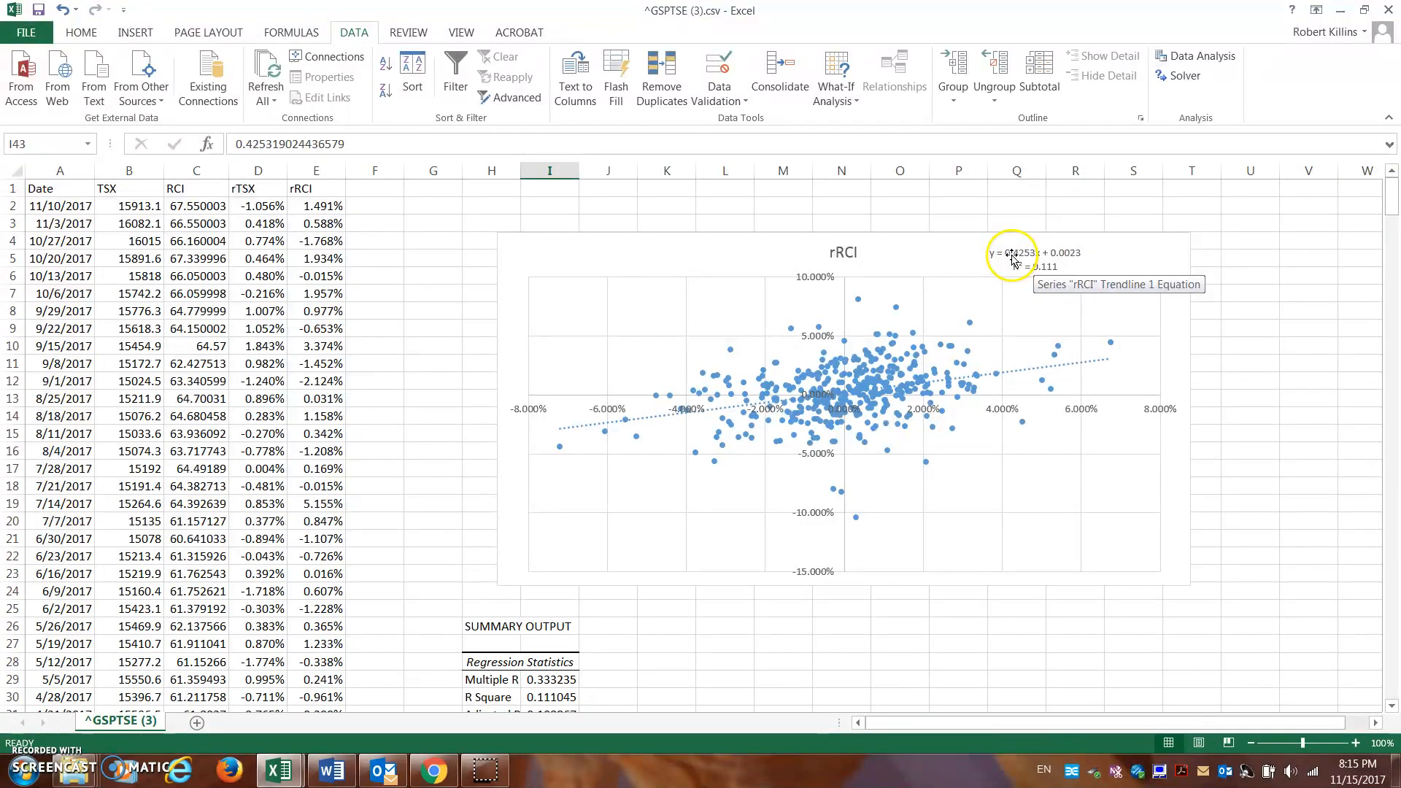
{"action": "left_click_drag", "start_coordinate": [1394, 188], "coordinate": [1392, 220]}
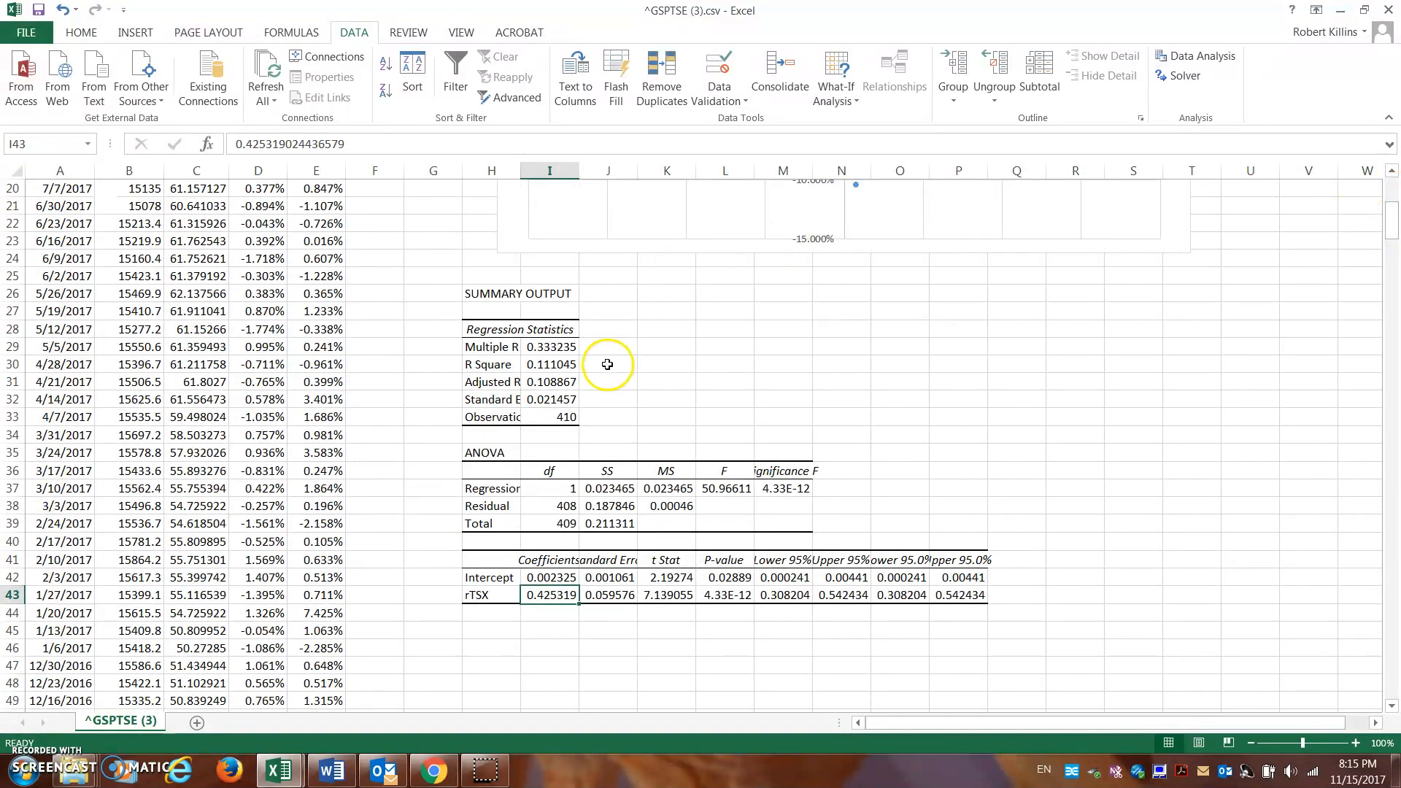
{"action": "left_click", "coordinate": [571, 363]}
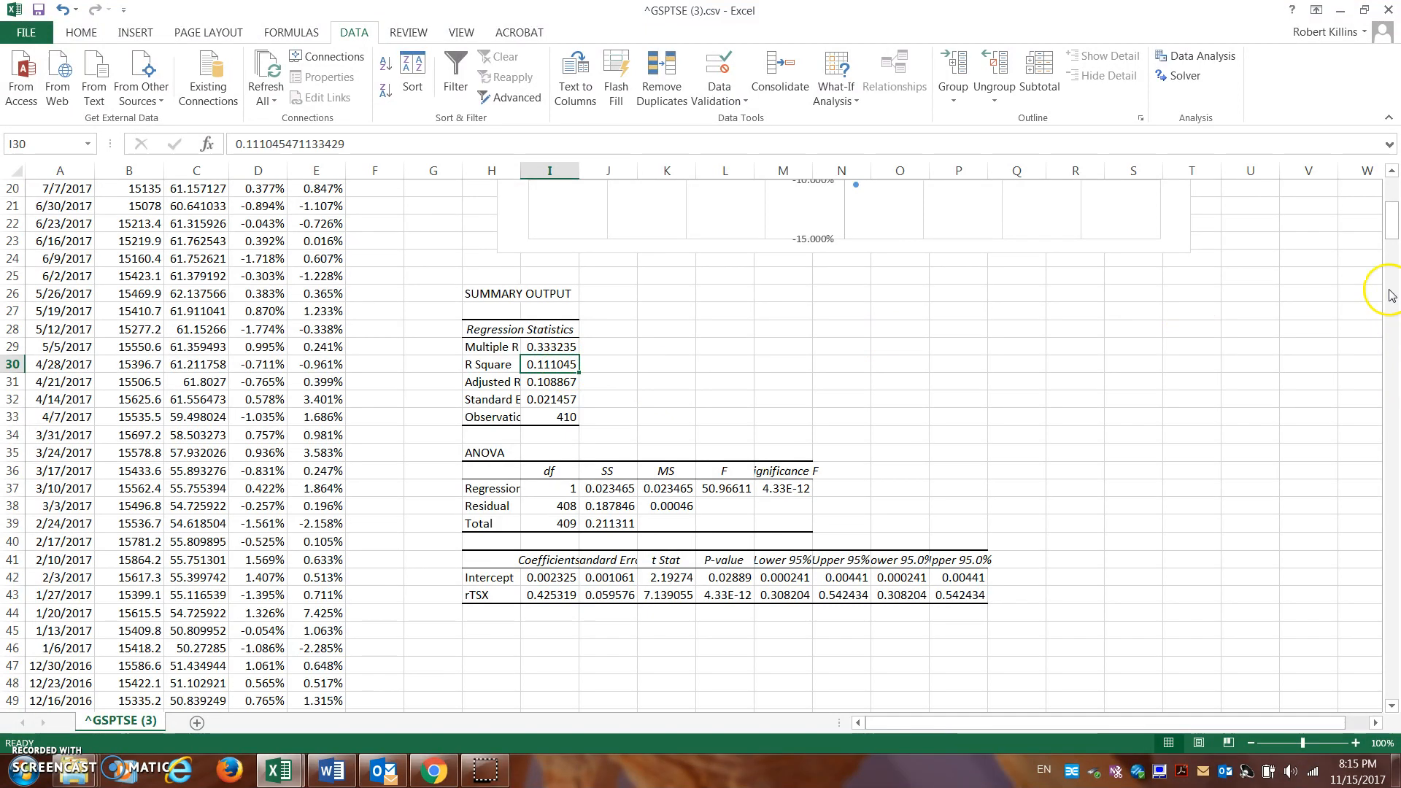
{"action": "left_click_drag", "start_coordinate": [1392, 232], "coordinate": [1392, 207]}
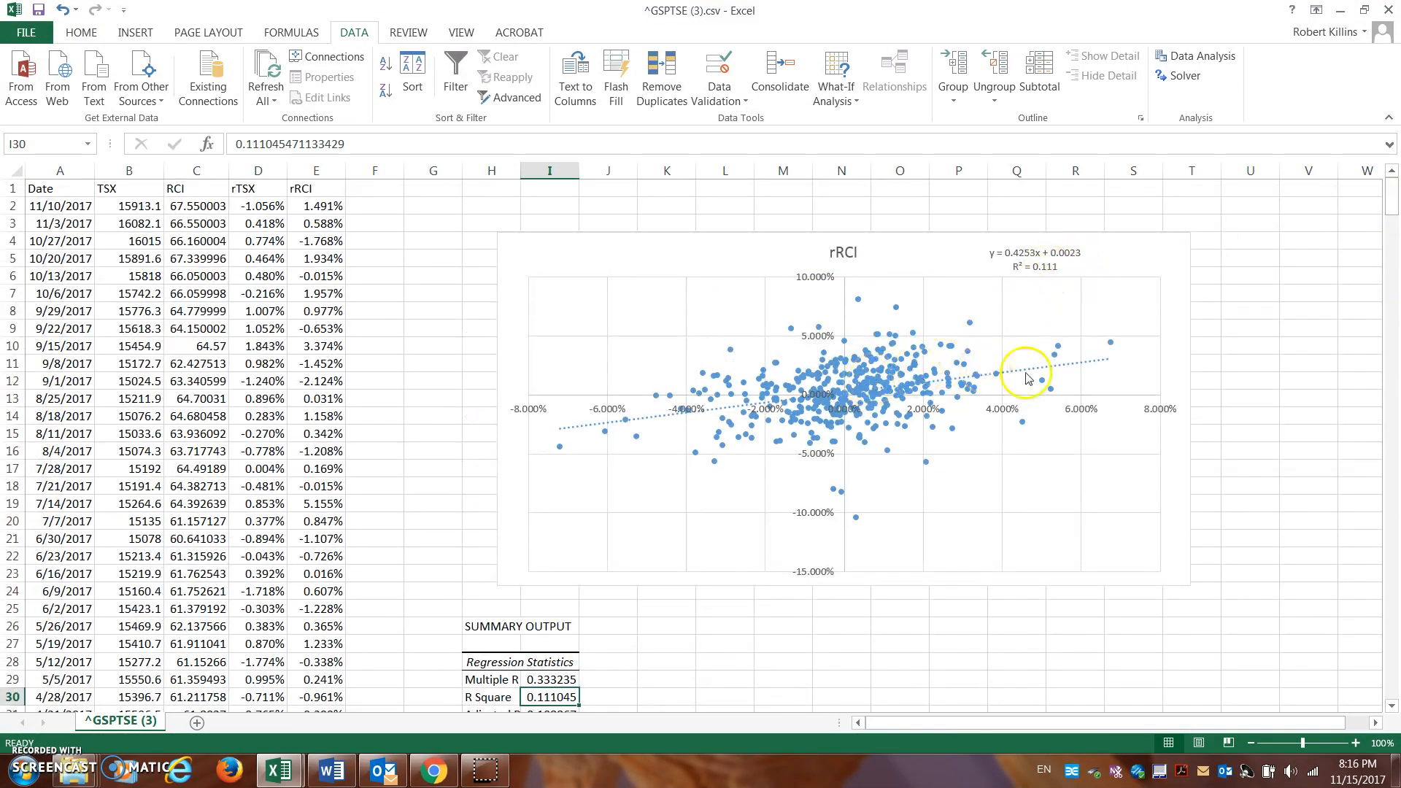
Examine the t Stat and P-value of rTSX in the regression output, and inspect the scatter points around the trendline
{"action": "left_click_drag", "start_coordinate": [1392, 198], "coordinate": [1394, 235]}
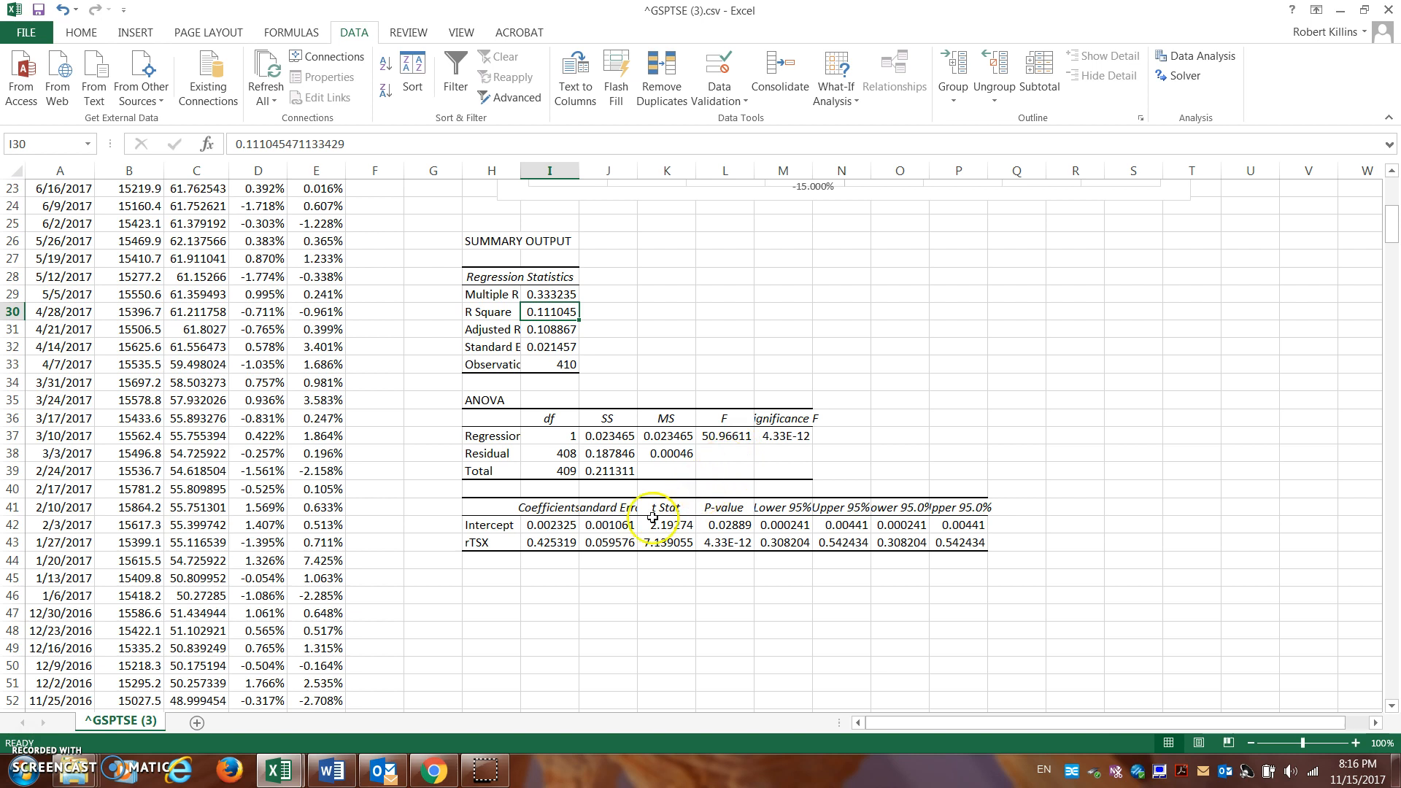
{"action": "left_click", "coordinate": [682, 546]}
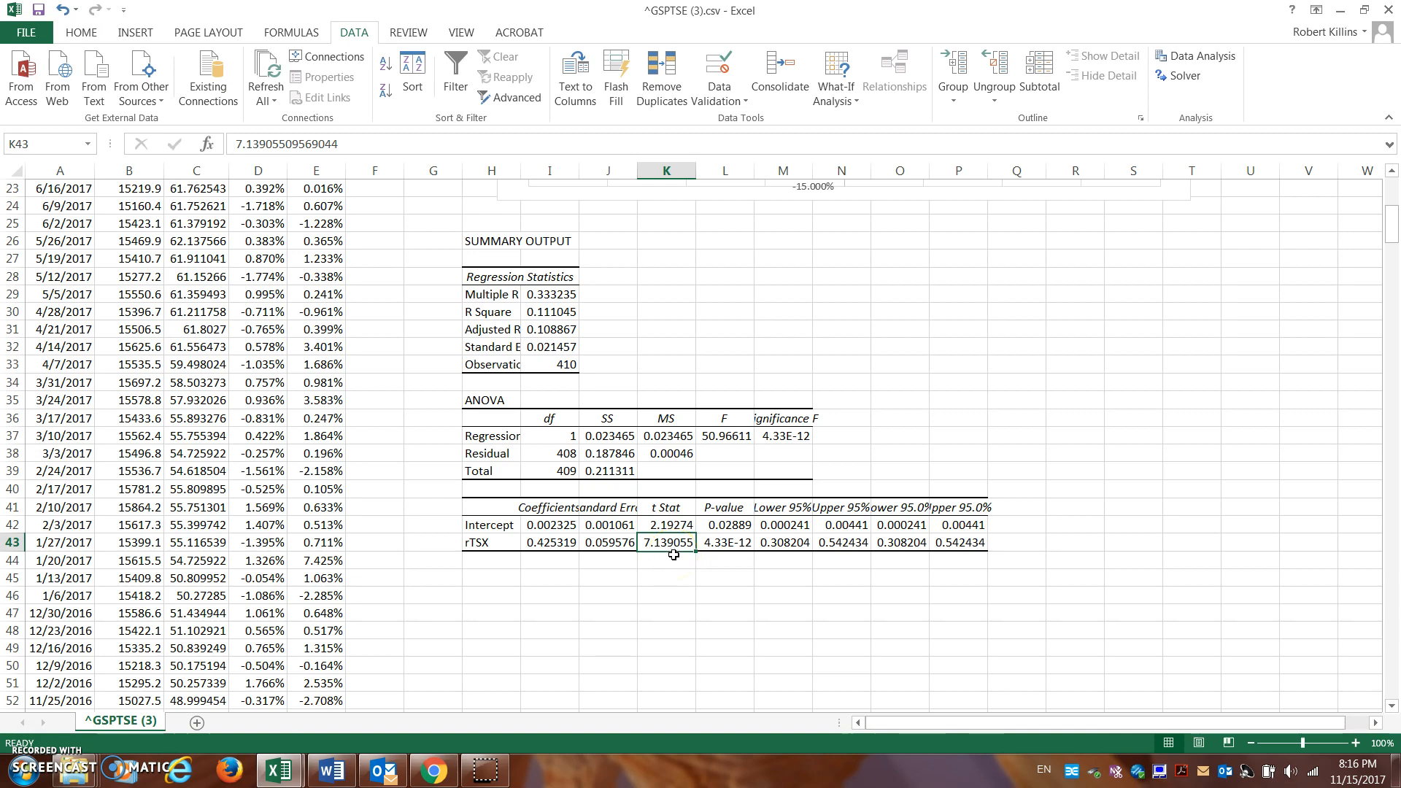
{"action": "left_click", "coordinate": [726, 550]}
{"action": "left_click_drag", "start_coordinate": [1394, 250], "coordinate": [1395, 213]}
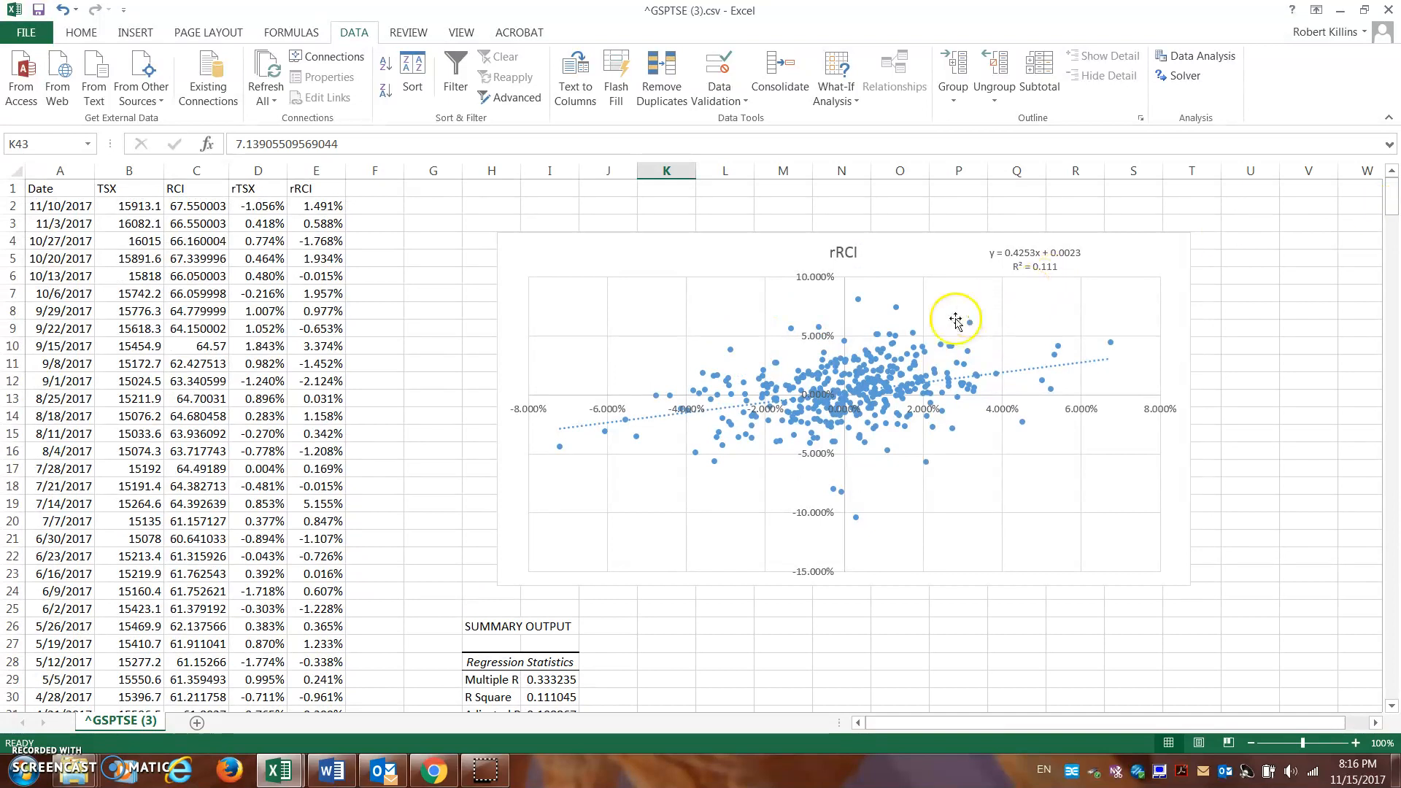
{"action": "mouse_move", "coordinate": [871, 367]}
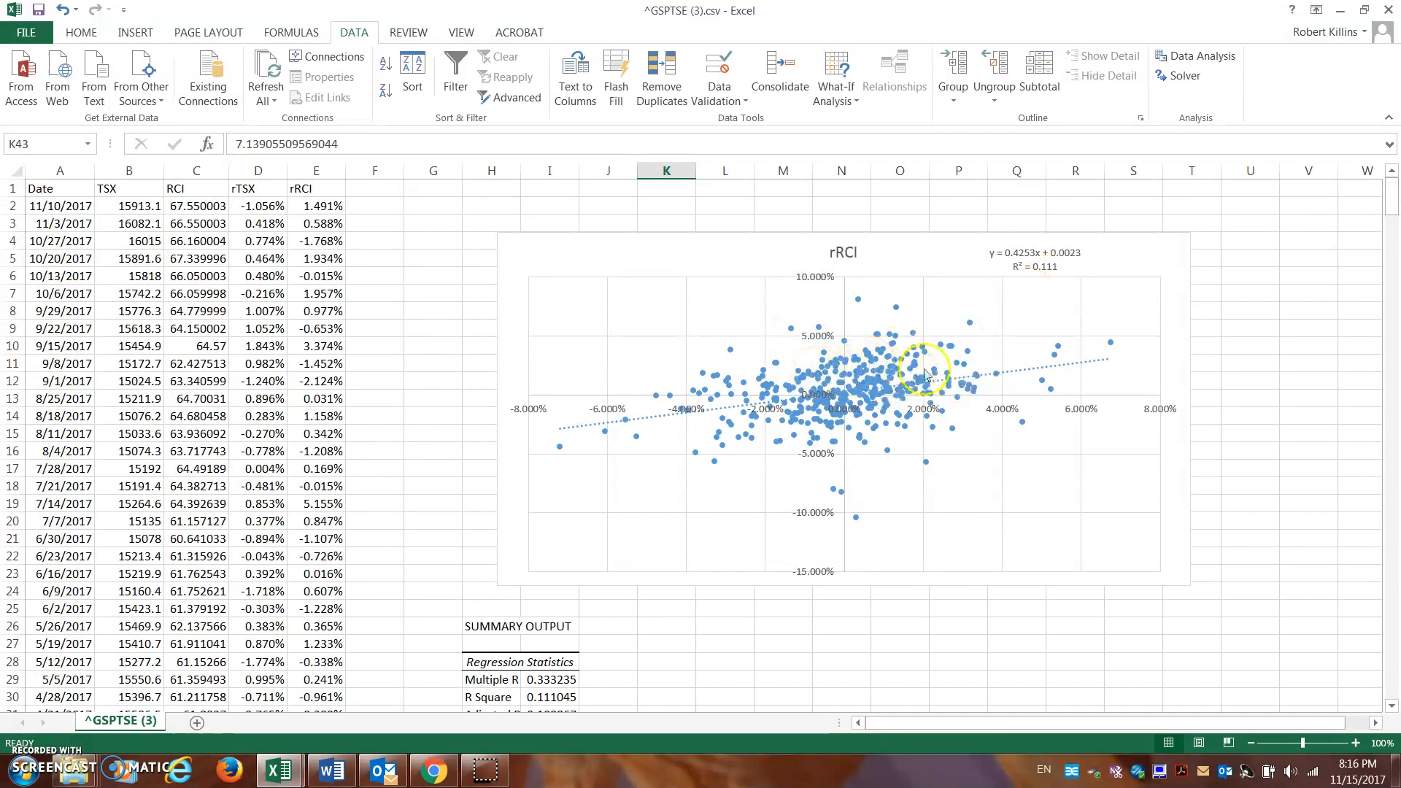
{"action": "mouse_move", "coordinate": [873, 400]}
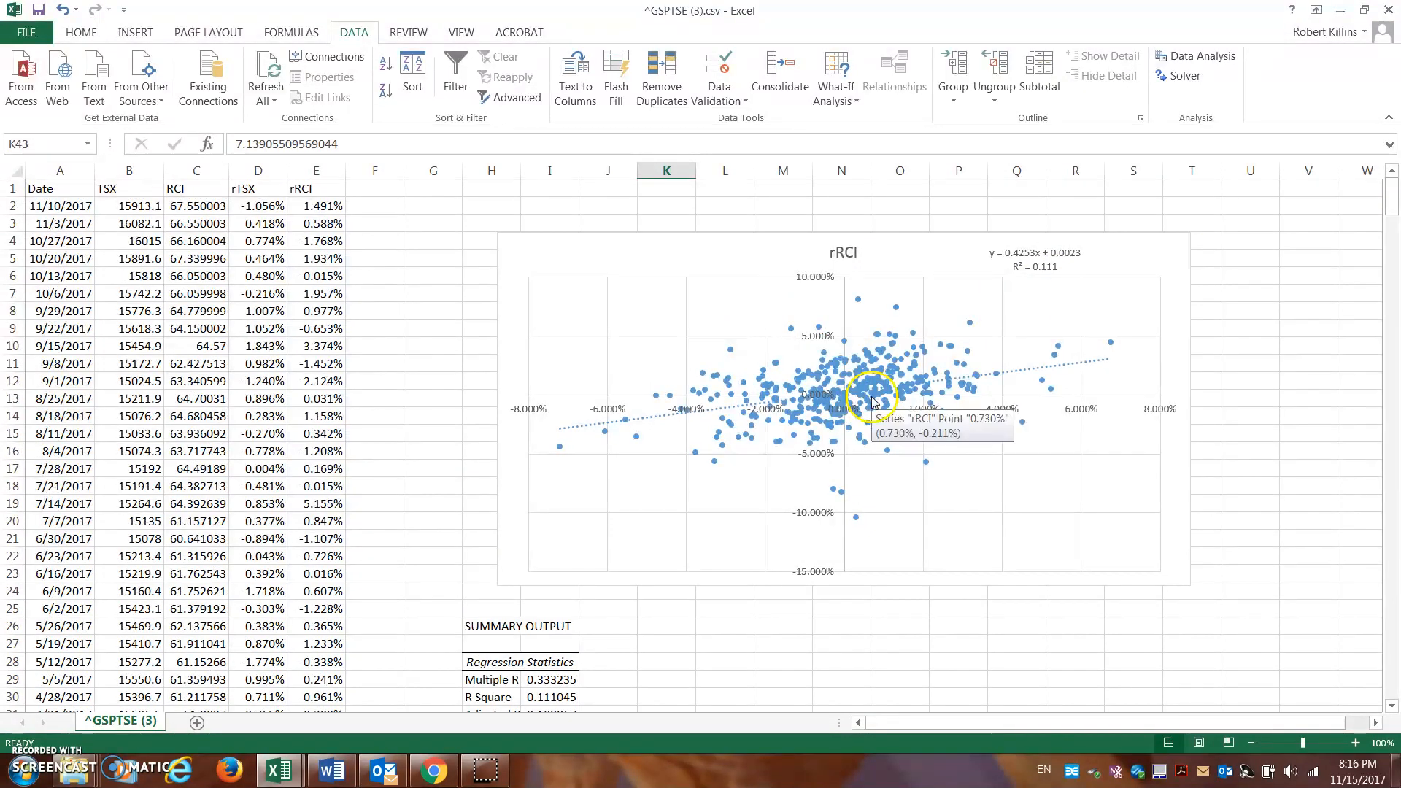